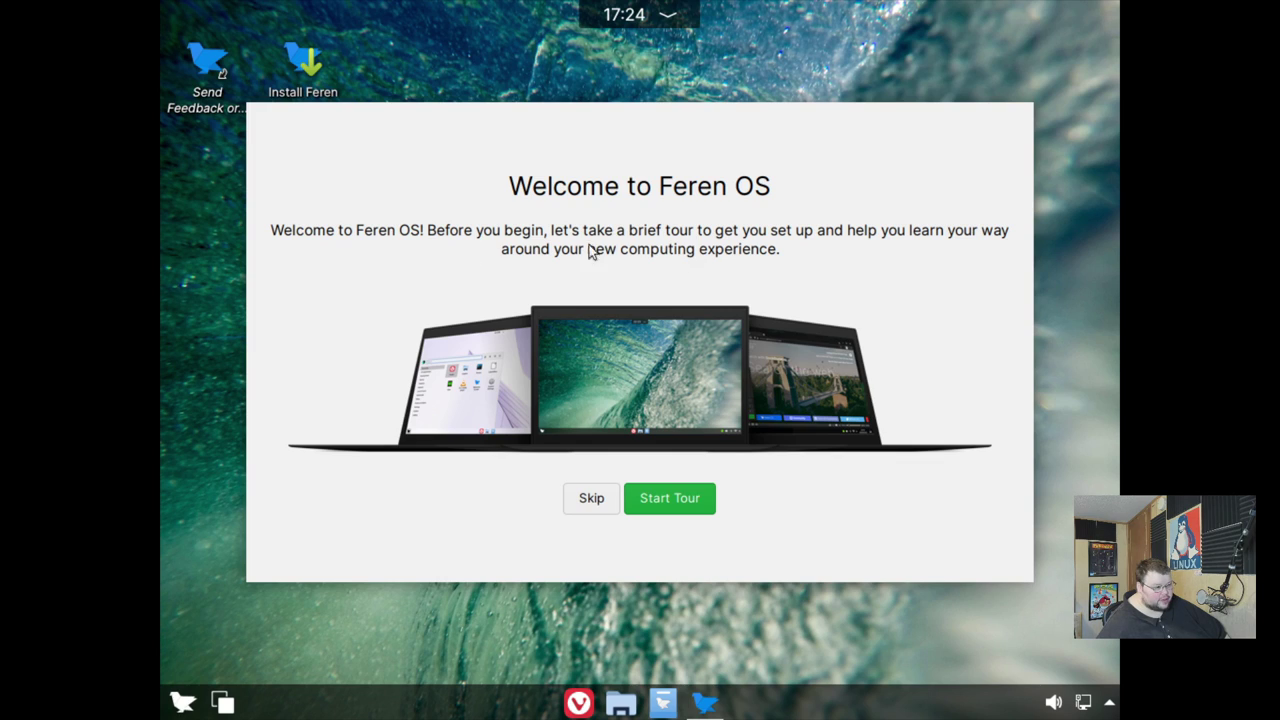
- Start the welcome tour and go past the virtual machine notice to the Windows file transfer page
click(678, 493)
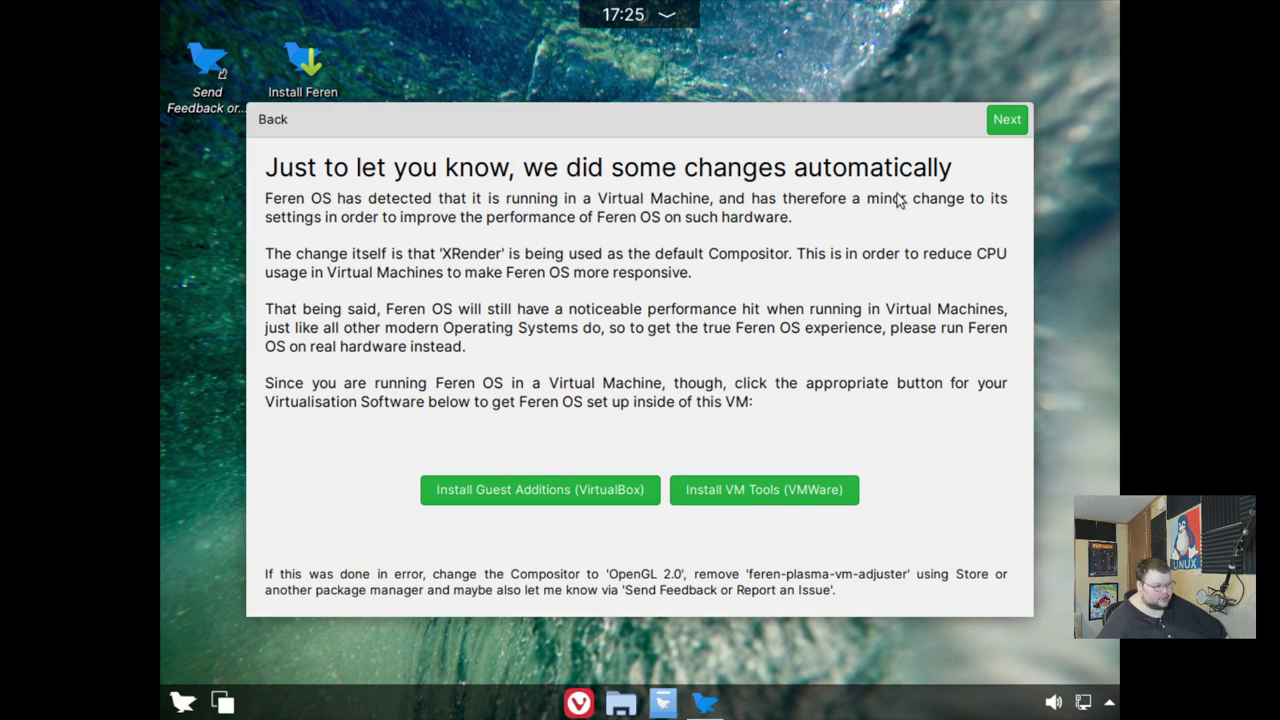
click(1006, 120)
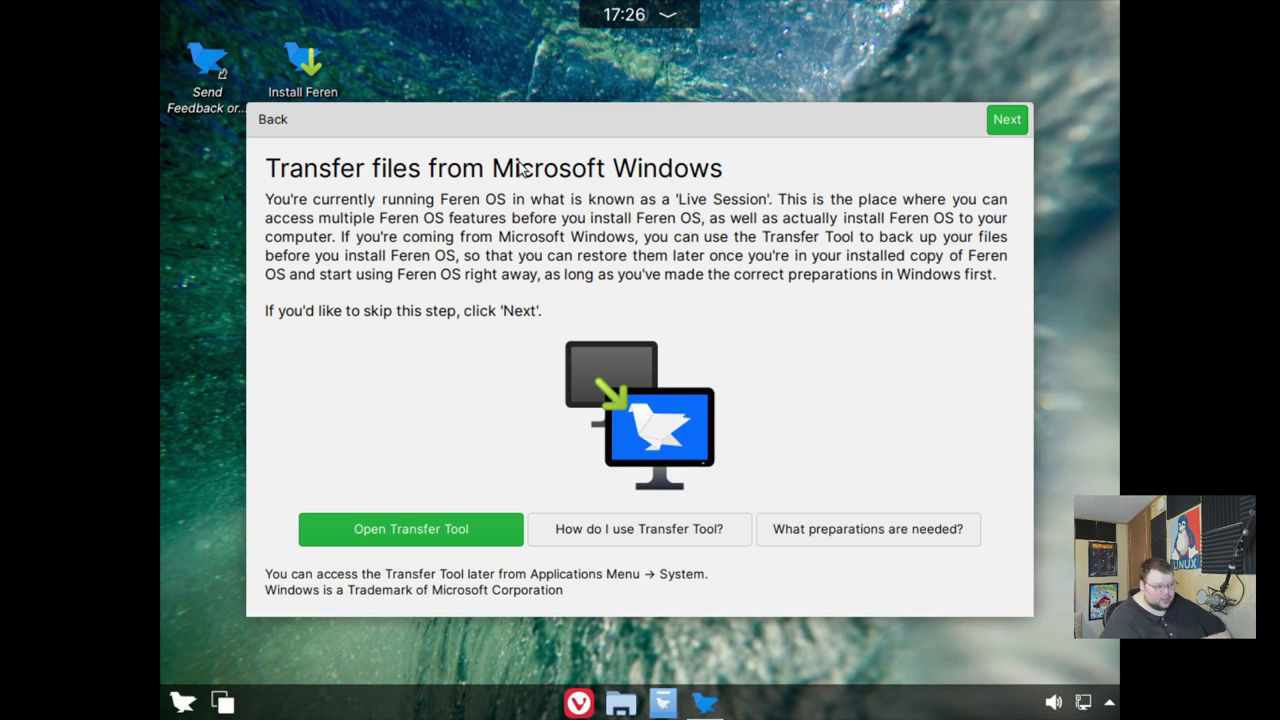
- Move past the Windows file transfer page and launch Install Feren OS from the Start Installing page
click(1008, 119)
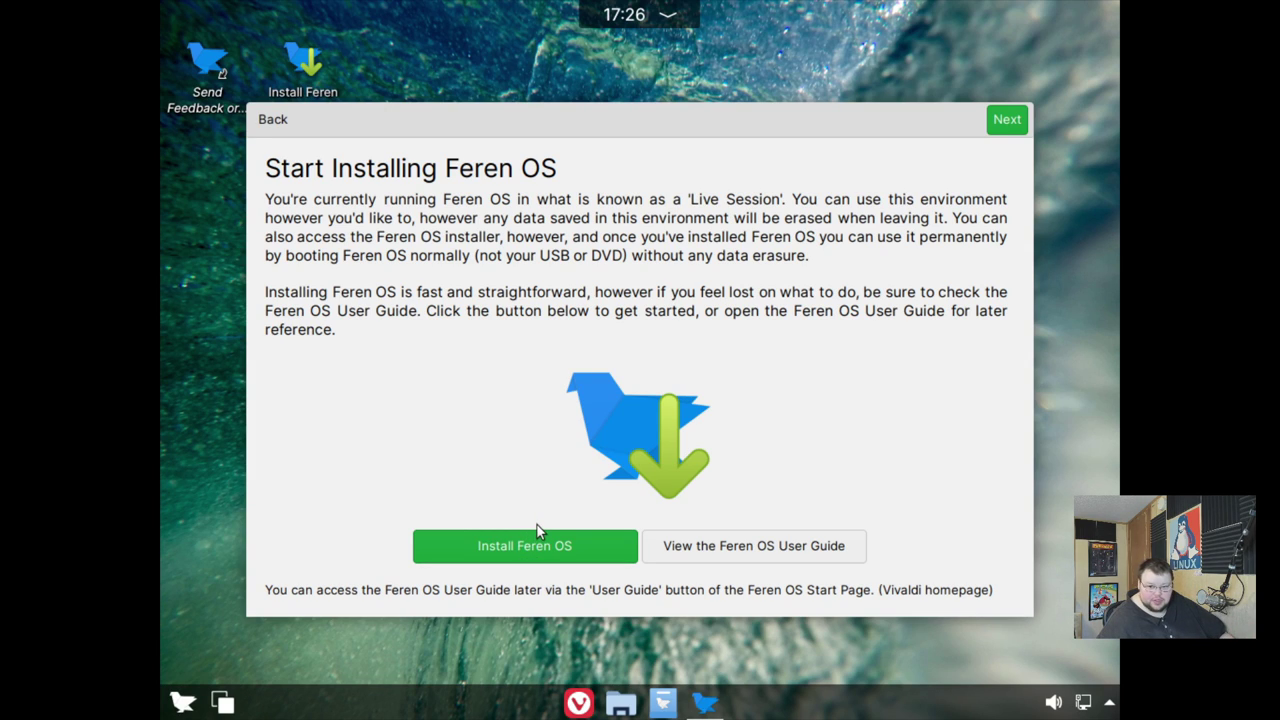
click(268, 120)
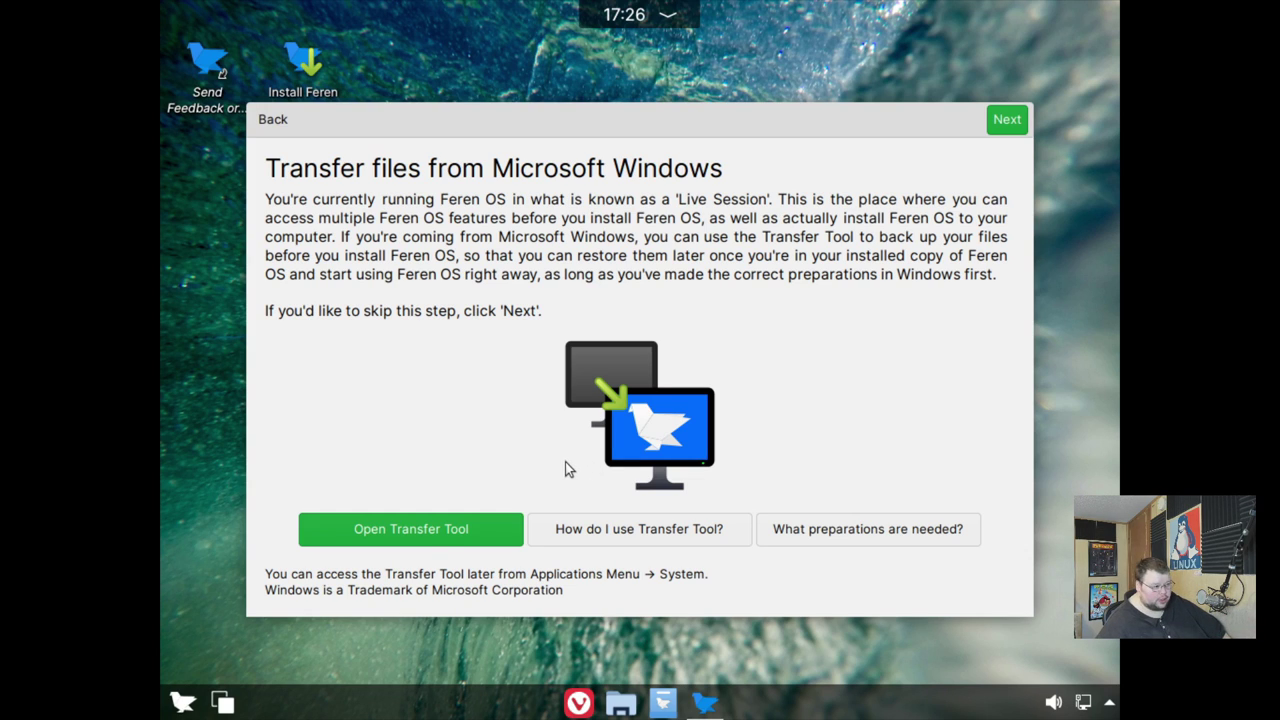
click(1004, 120)
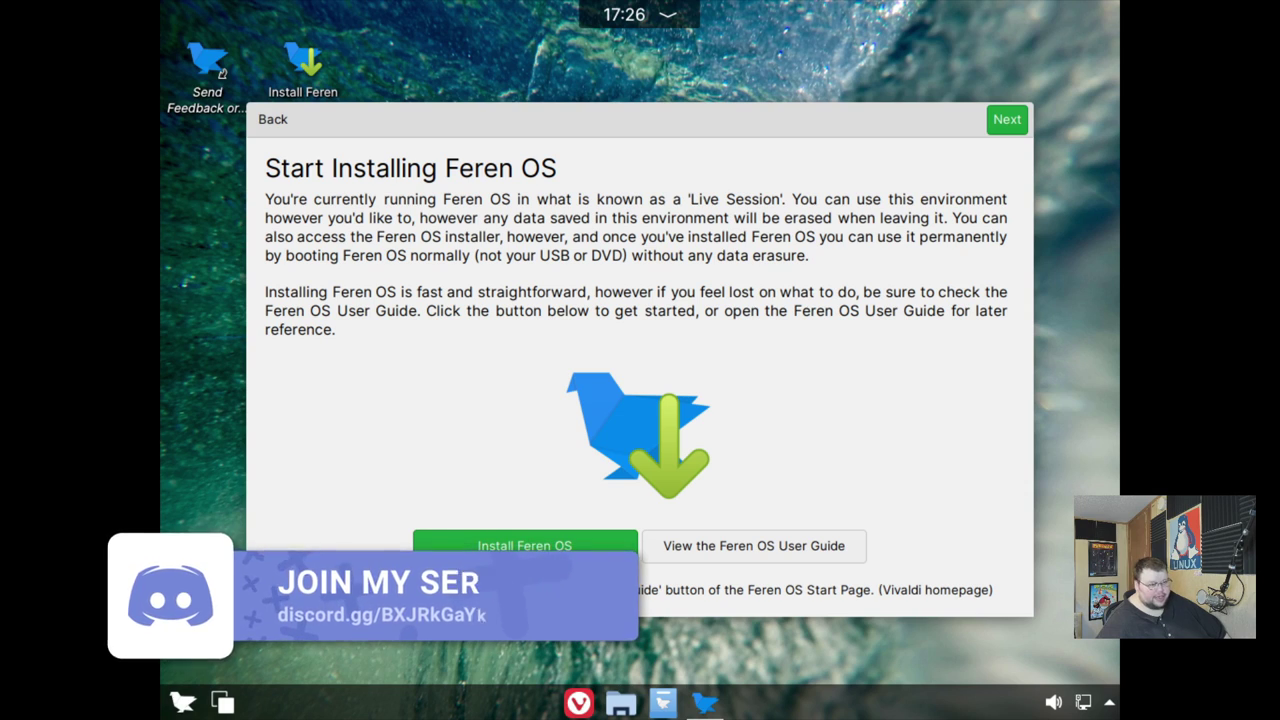
click(542, 548)
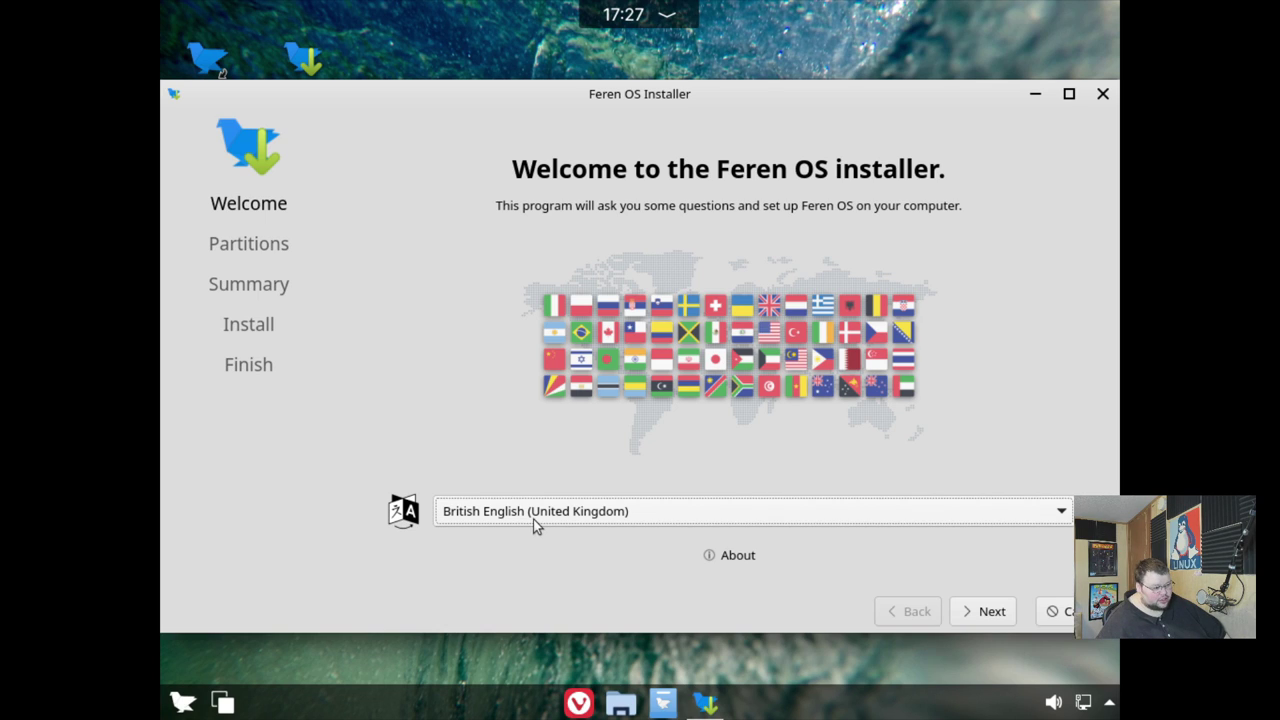
- Pick American English from the installer's language dropdown on the Welcome page
click(533, 519)
scroll(514, 462, down, 2)
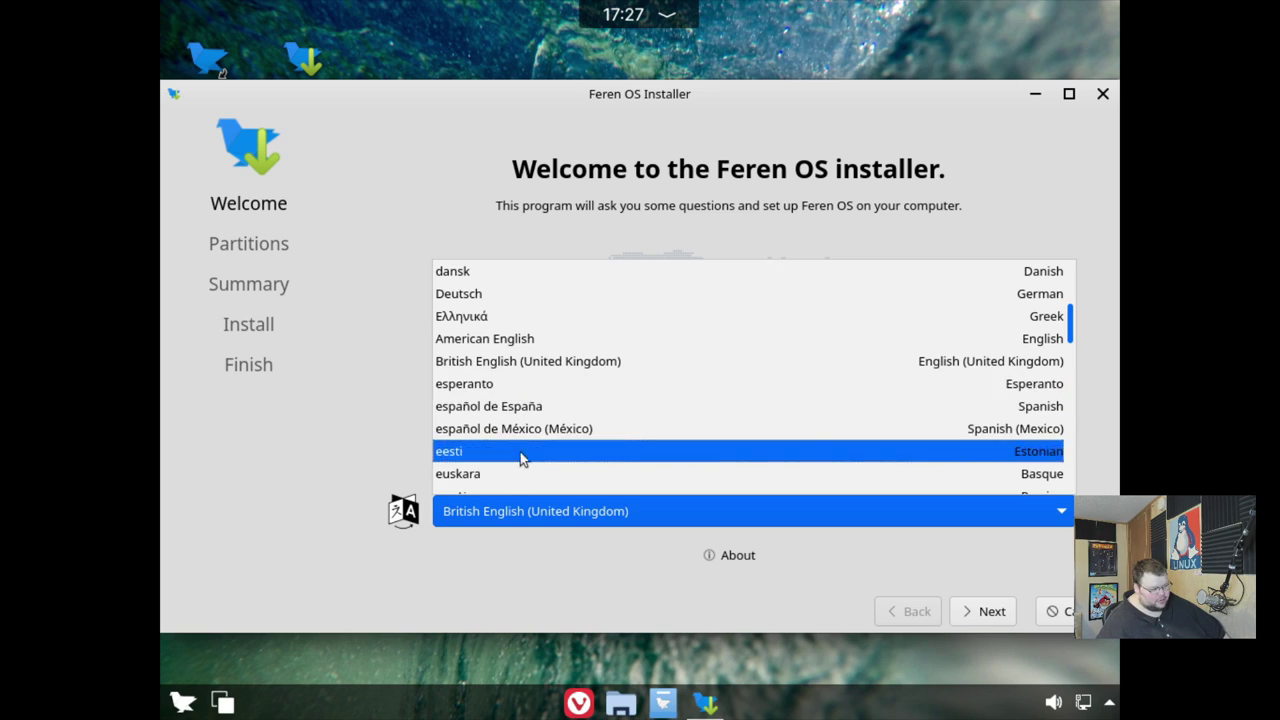
scroll(520, 451, down, 2)
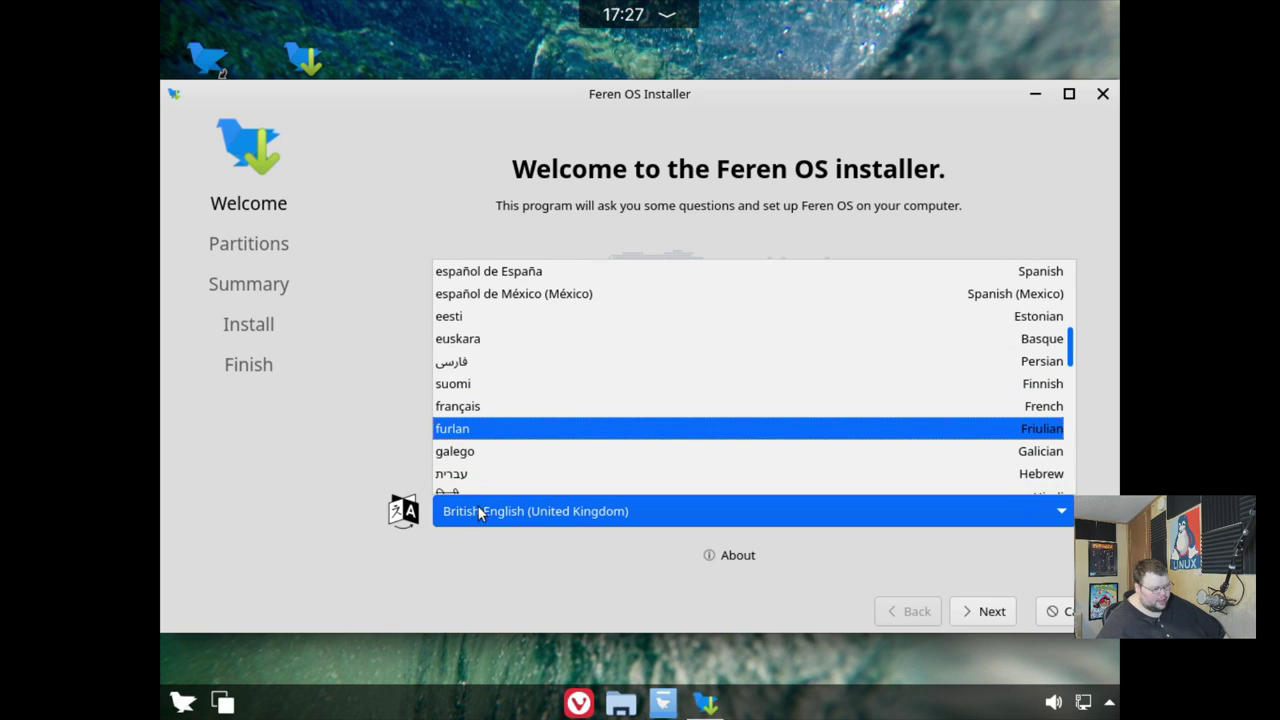
scroll(531, 417, up, 8)
scroll(532, 418, down, 1)
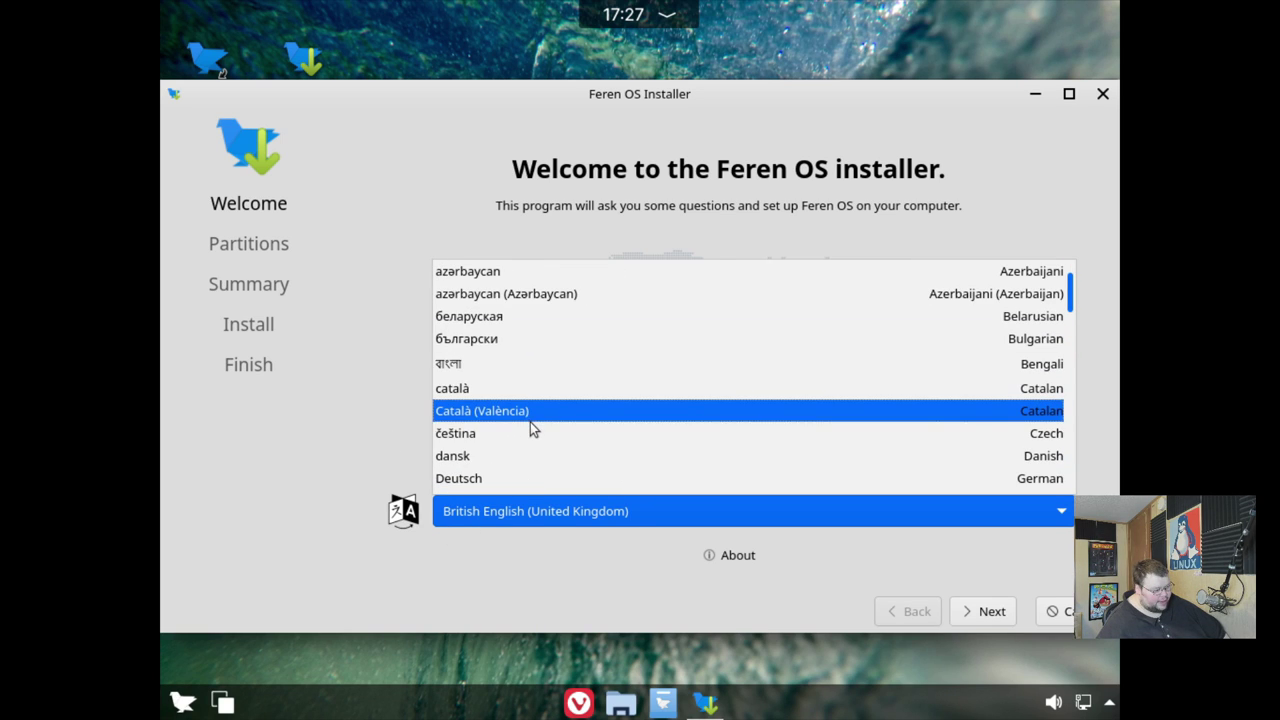
scroll(528, 422, down, 2)
scroll(525, 428, up, 3)
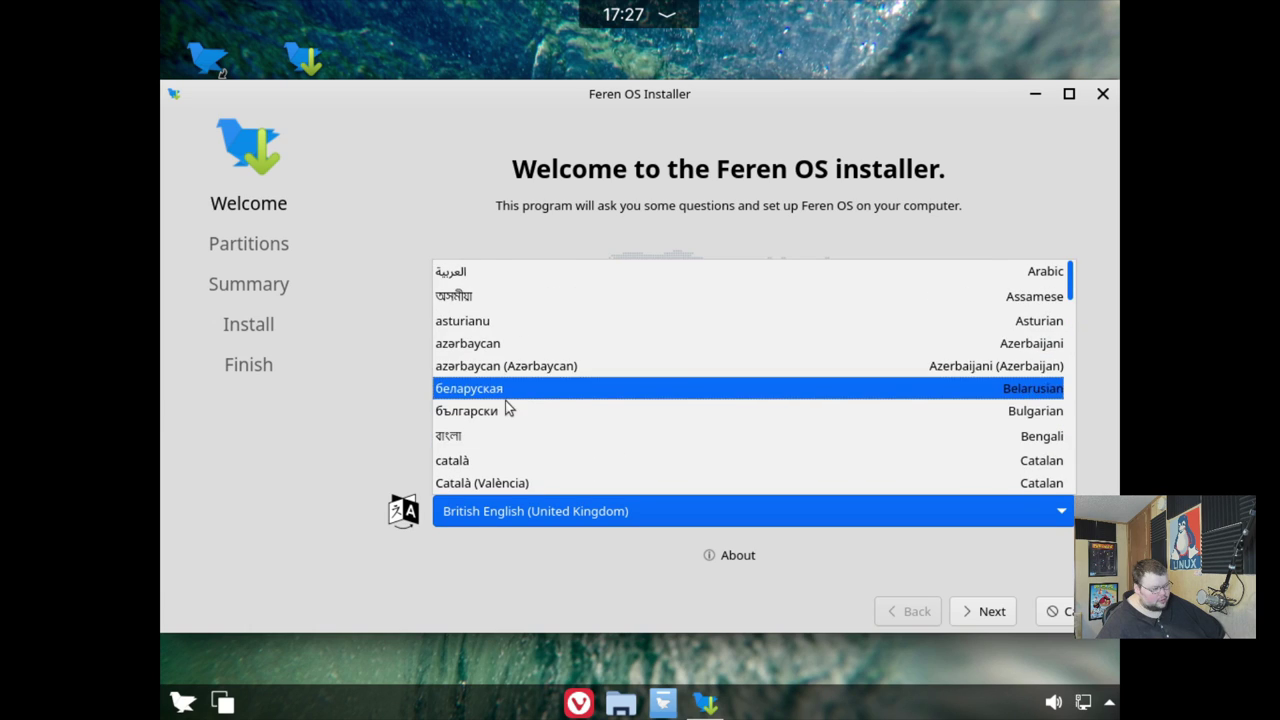
scroll(503, 434, down, 2)
scroll(504, 434, down, 2)
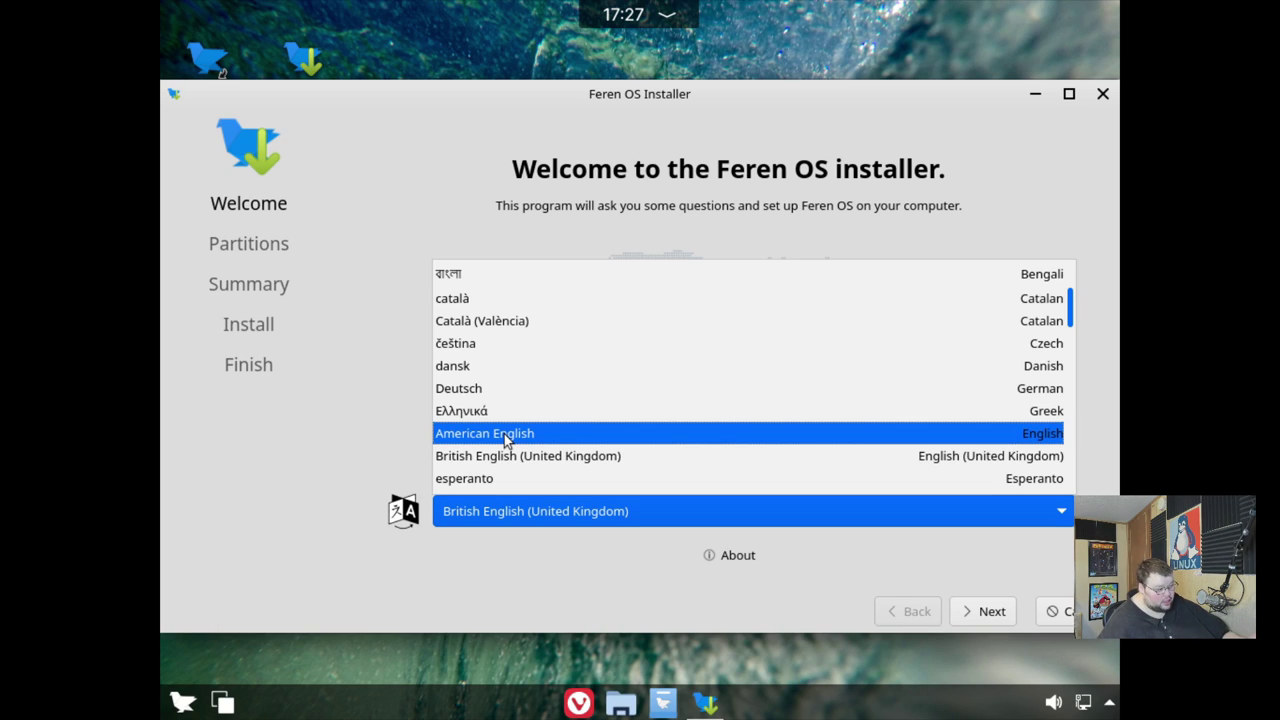
click(504, 434)
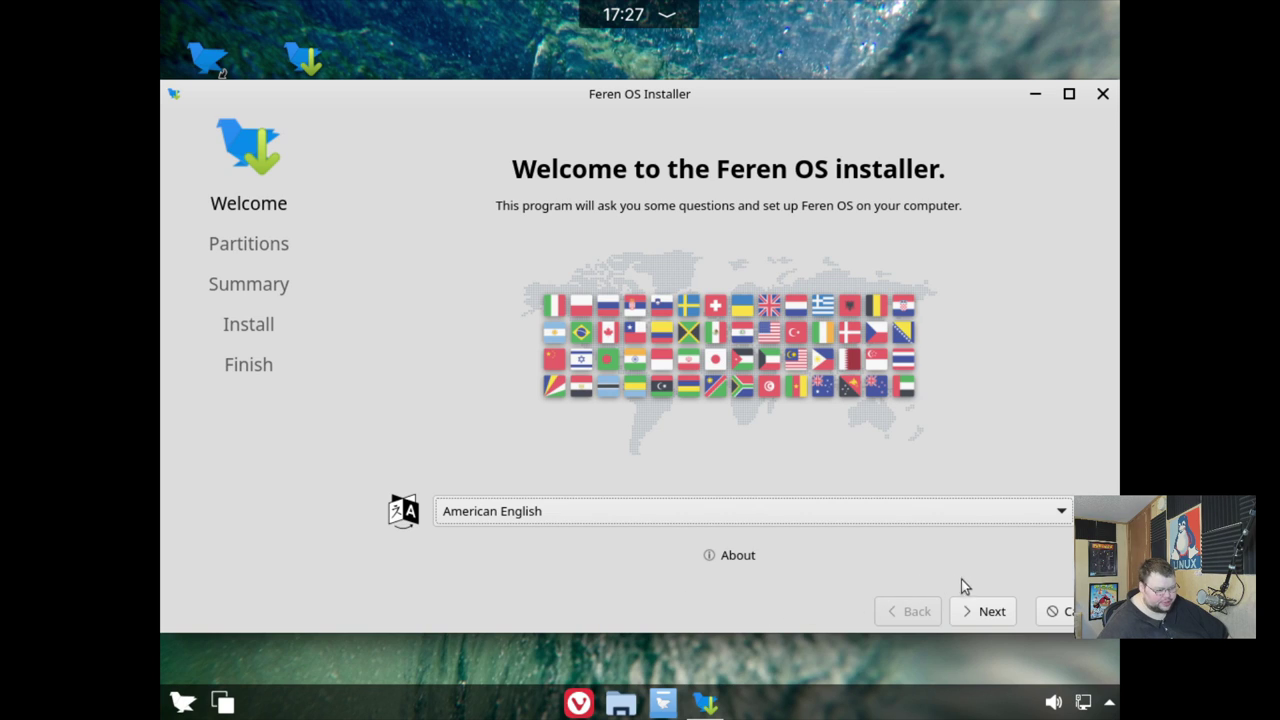
- Choose Erase disk for vda and review the summary: 16.56 GiB ext4 plus 8.43 GiB swap
click(988, 610)
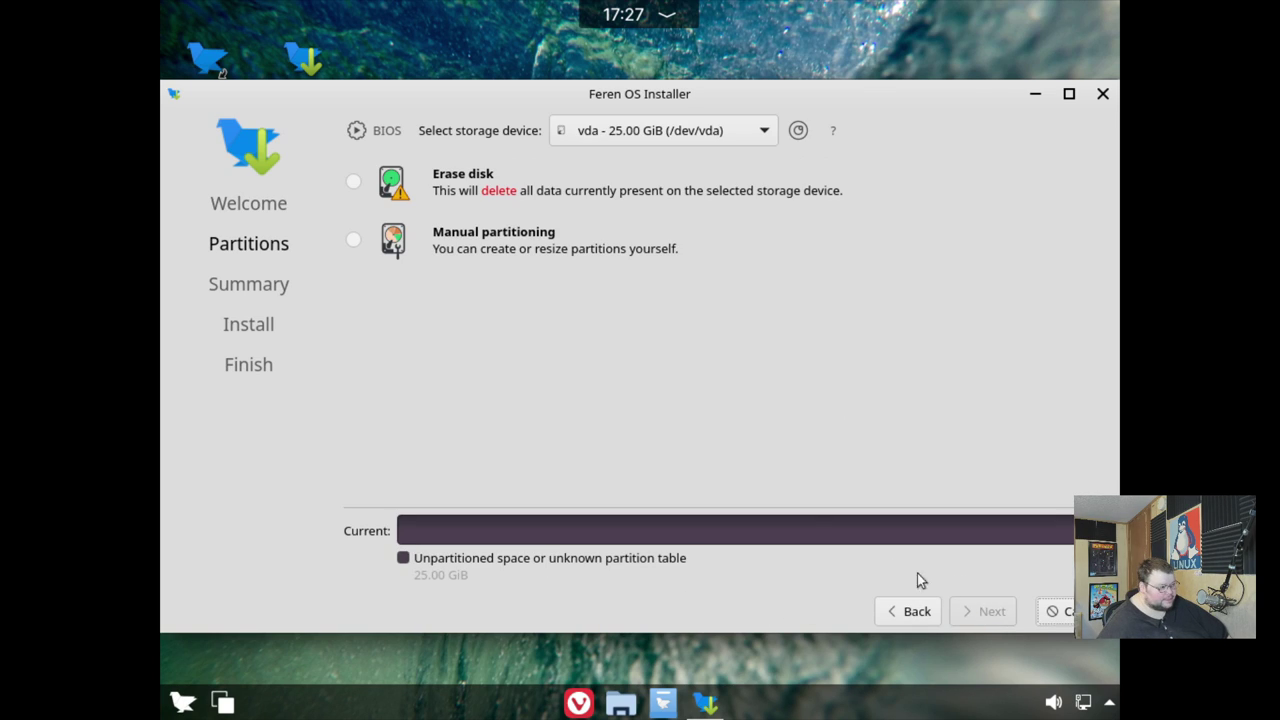
click(356, 182)
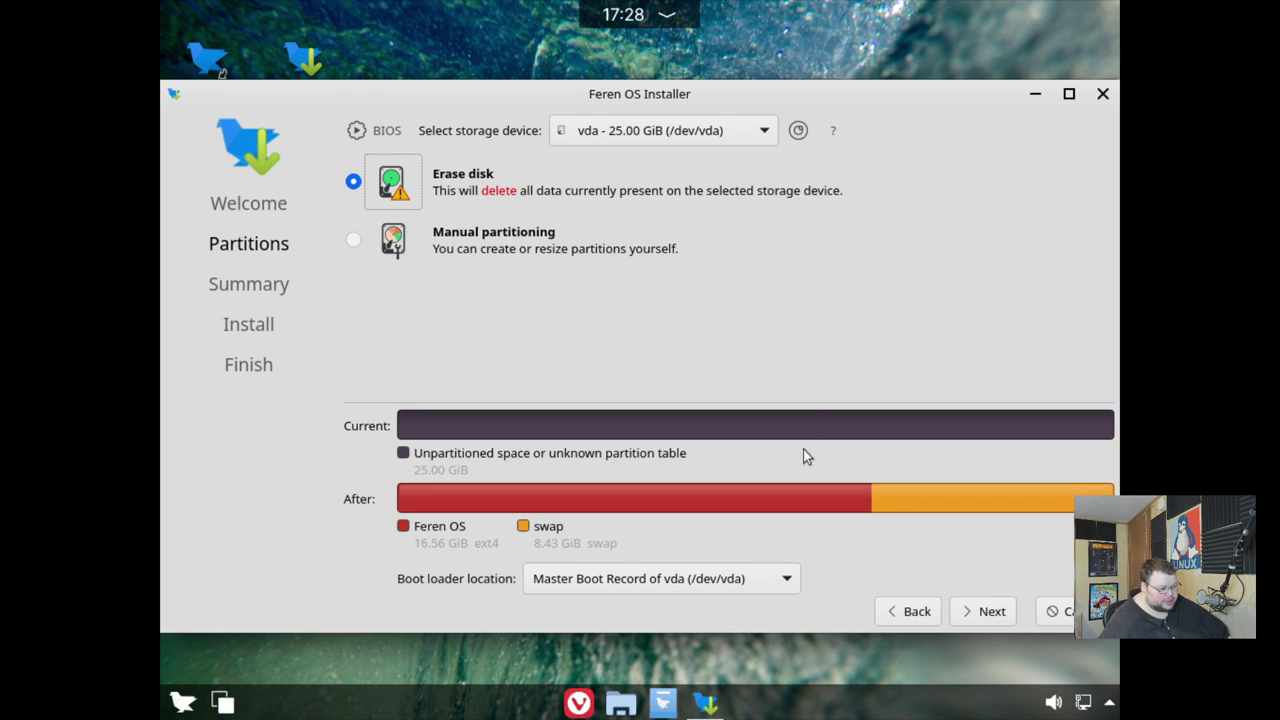
click(988, 611)
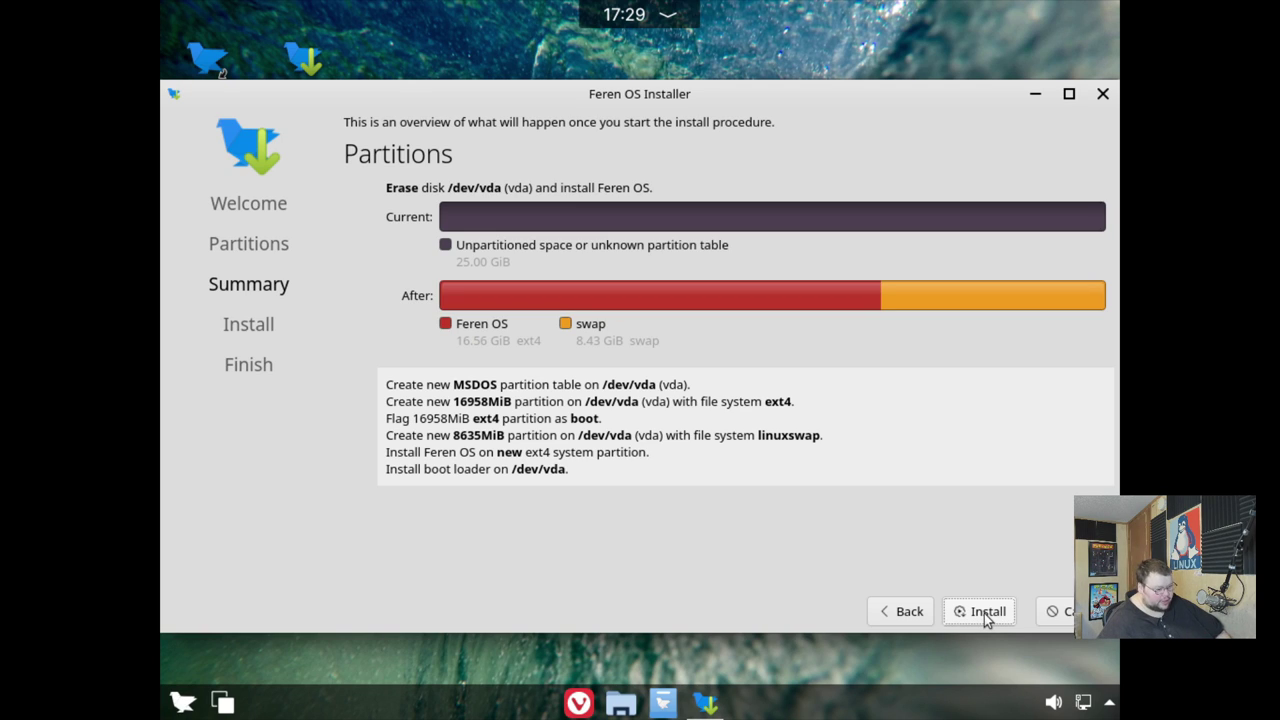
- Install Feren OS, confirm the disk changes, and finish with Restart now checked
click(986, 616)
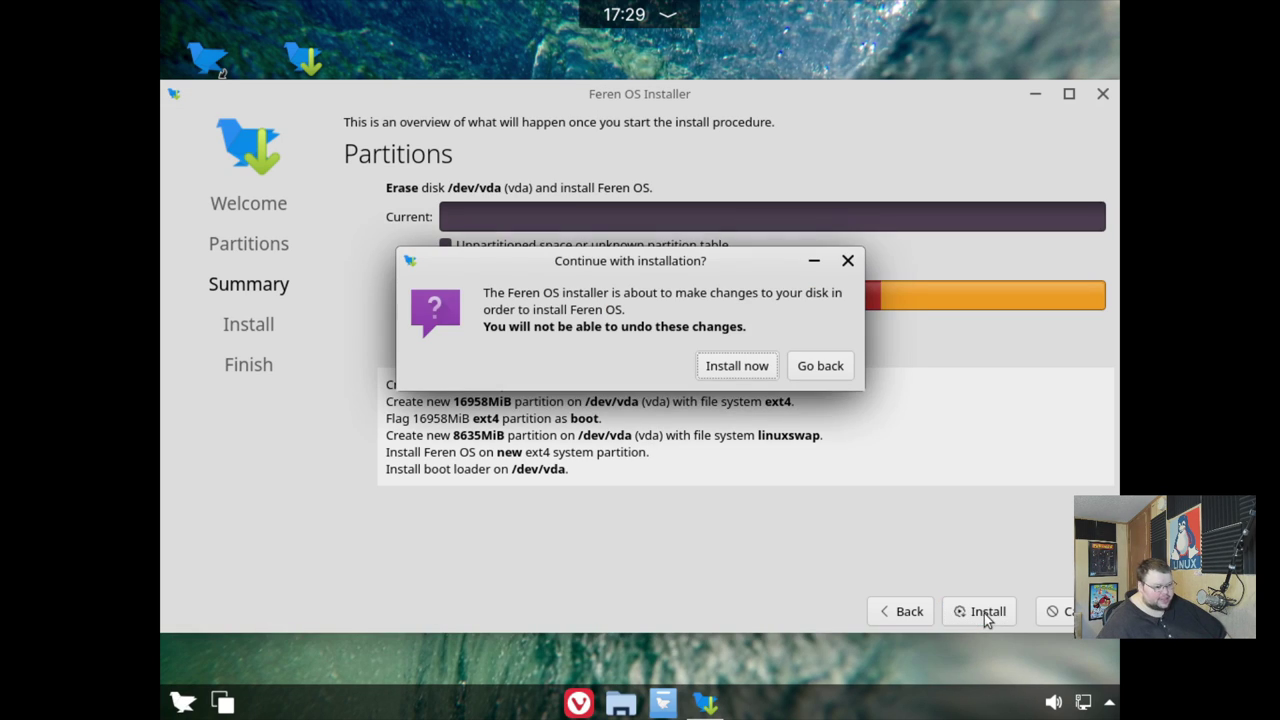
click(738, 368)
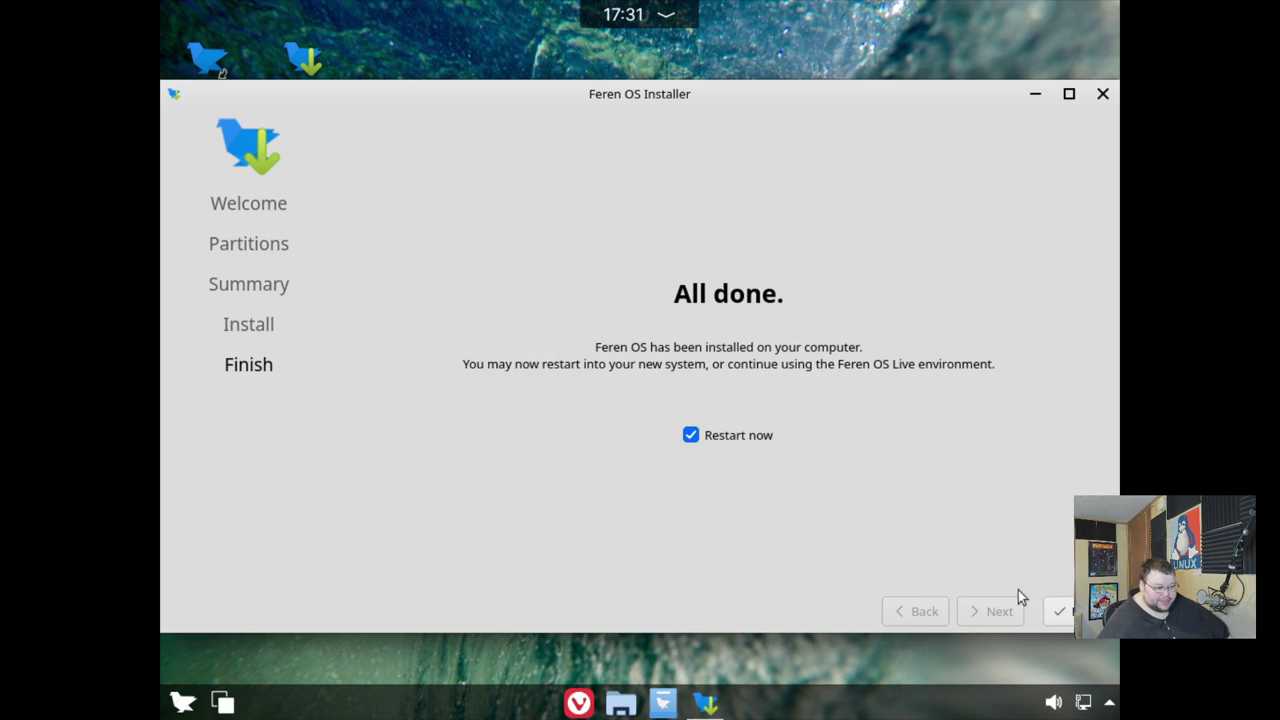
click(1060, 611)
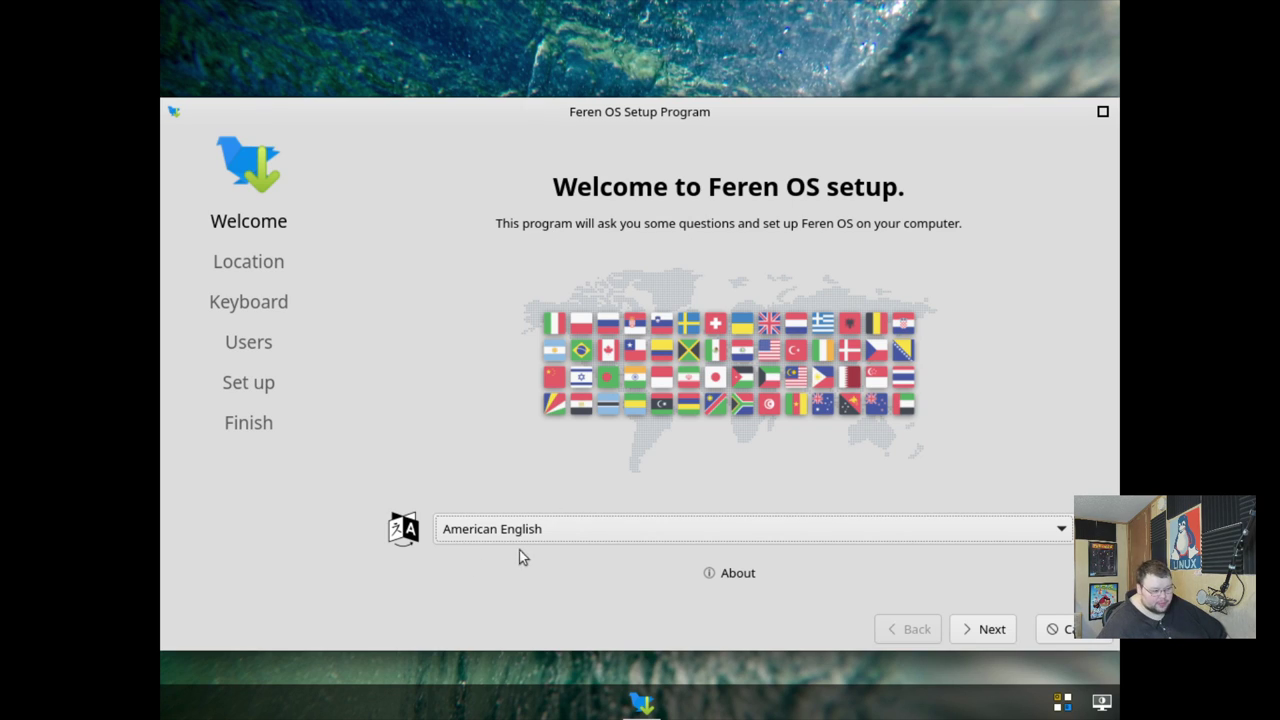
- Accept American English, the America/New York time zone and English (US) keyboard
click(984, 629)
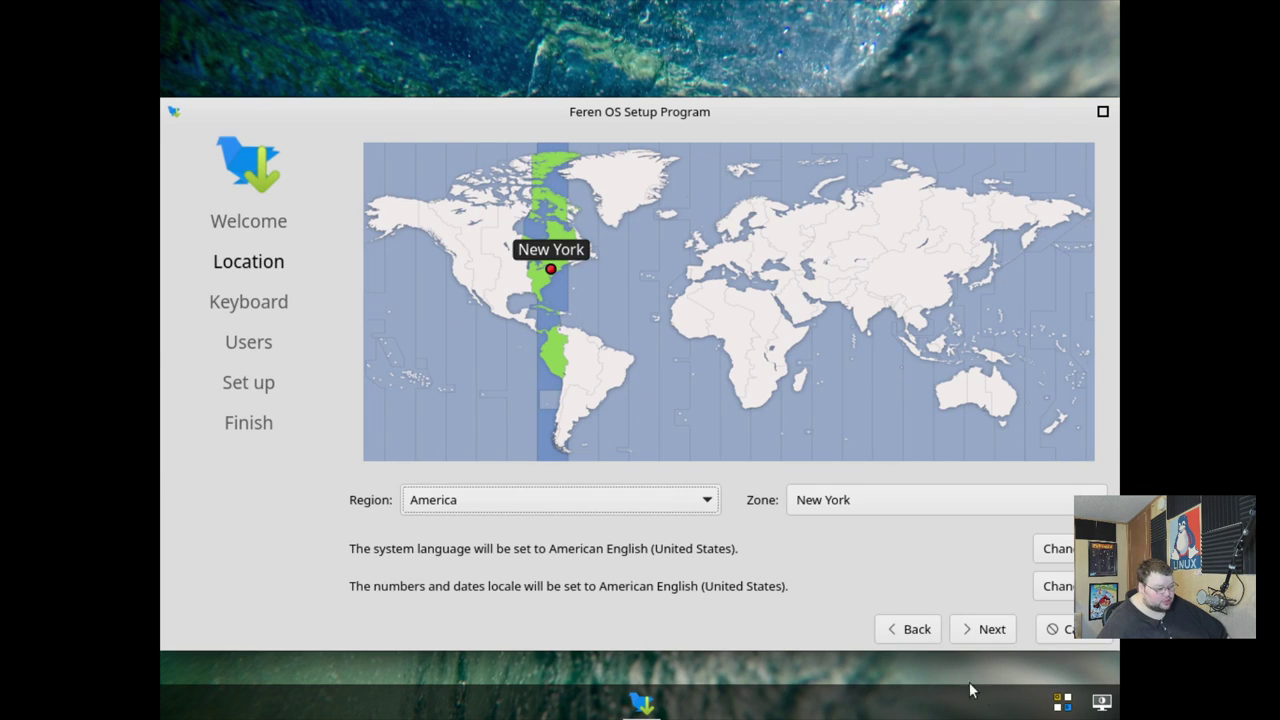
click(992, 632)
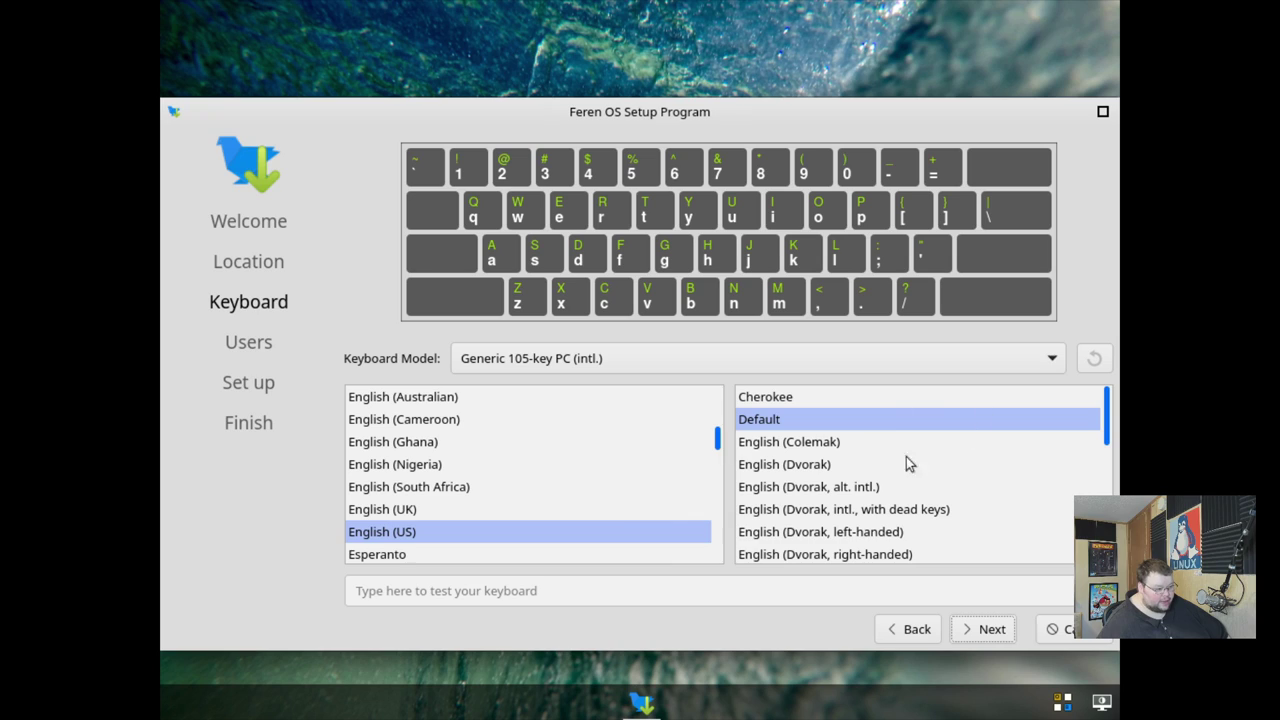
click(987, 631)
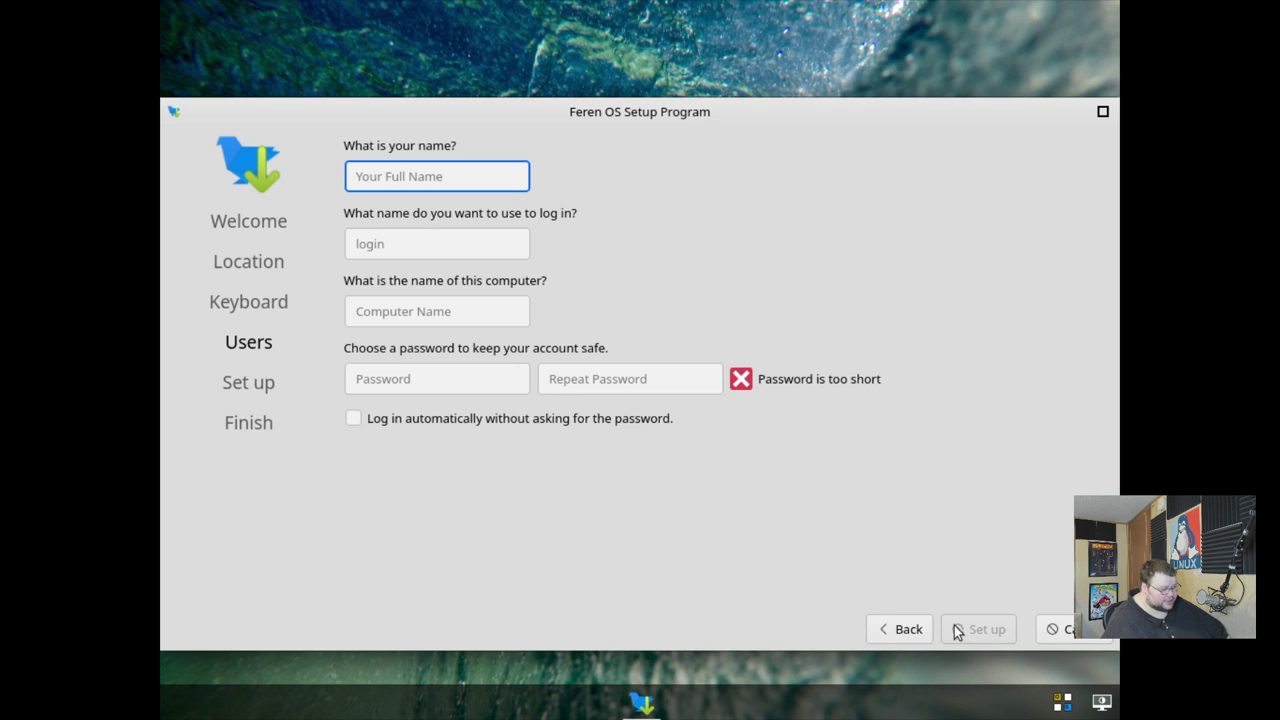
- Enter the user's name and the computer name fgrenosvm
text(matt)
key(Tab)
key(Tab)
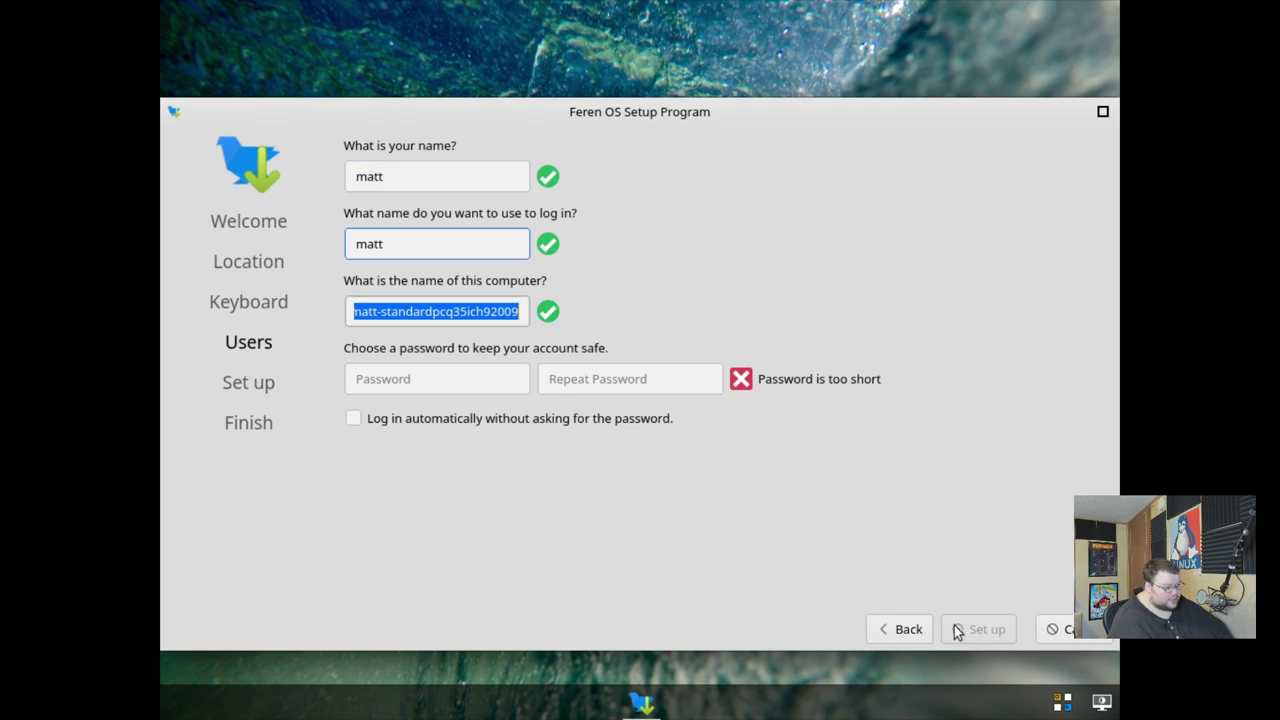
text(fgrenosvm)
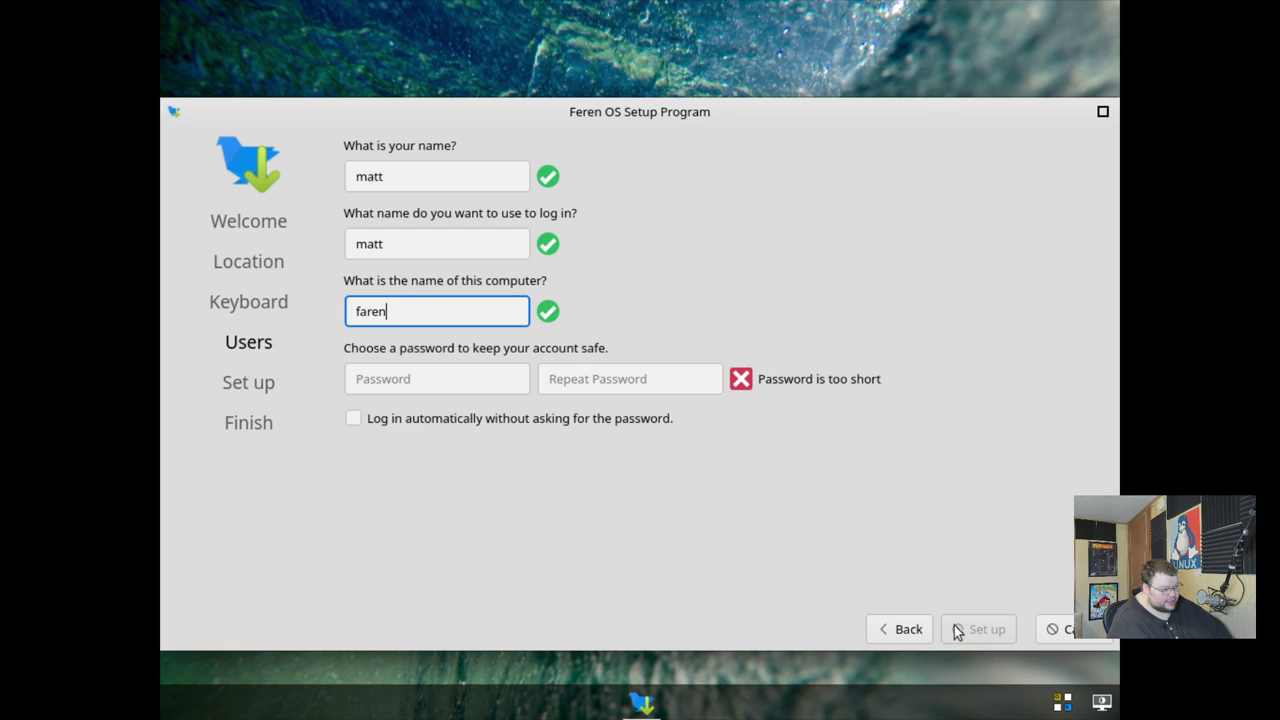
key(Tab)
- Enter and confirm the account password, then start the system setup
text(abc)
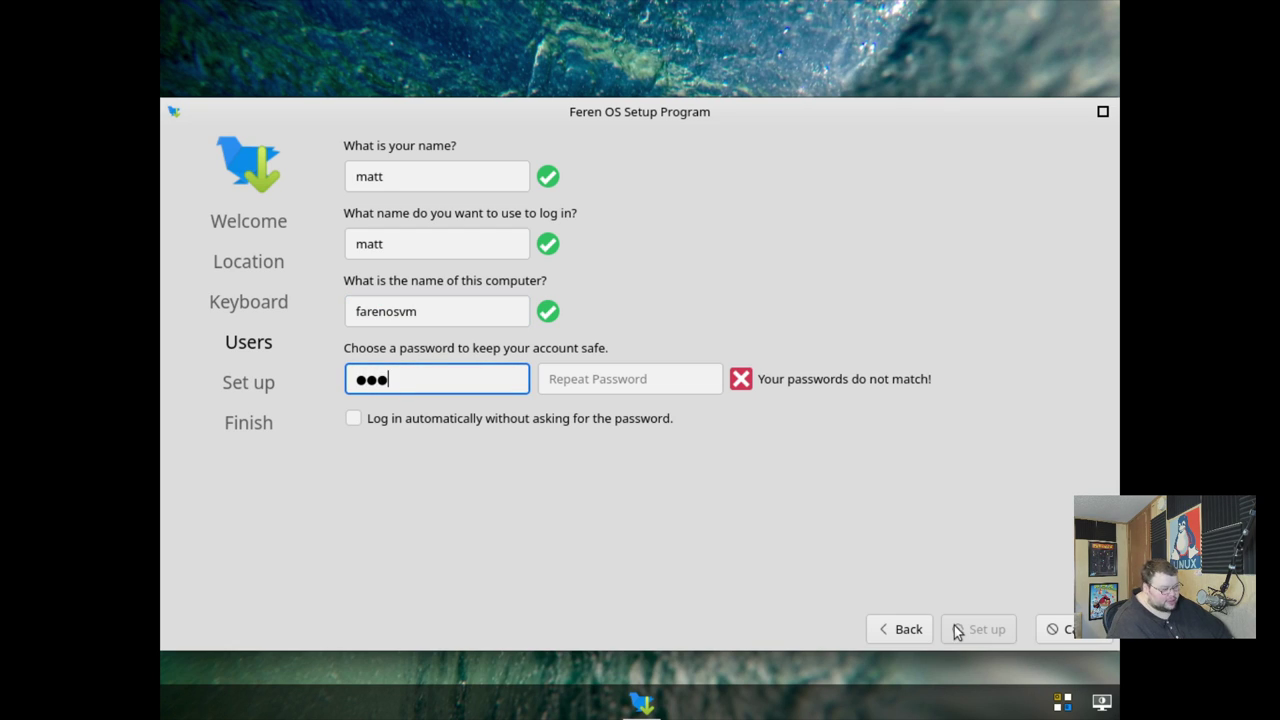
key(Tab)
text(abc)
key(Tab)
click(957, 631)
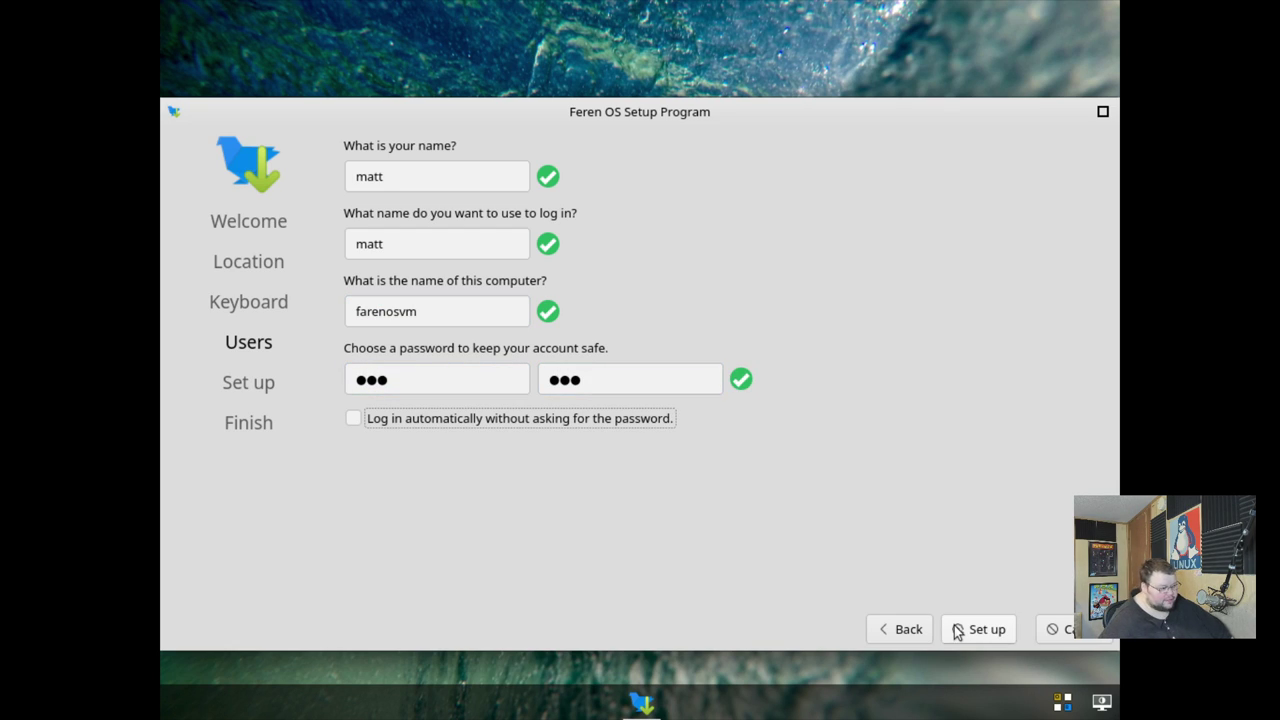
click(993, 630)
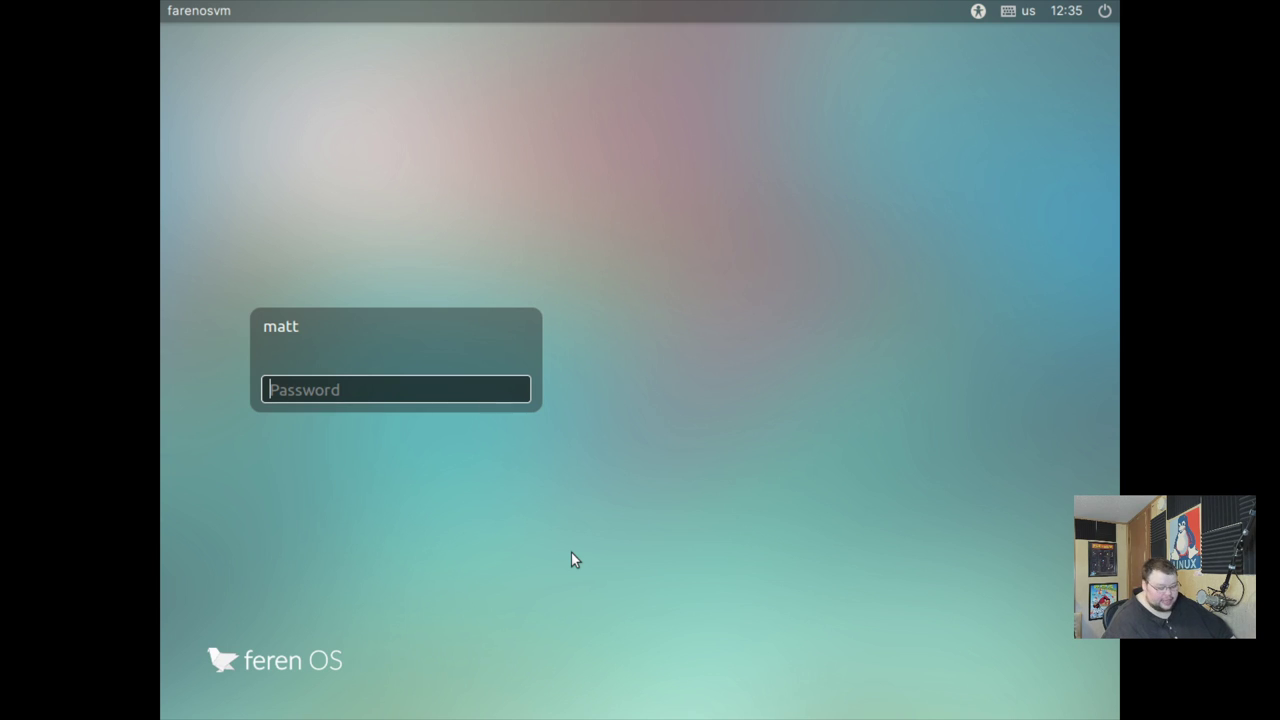
- Log in to the new account with its password
text(••)
key(Return)
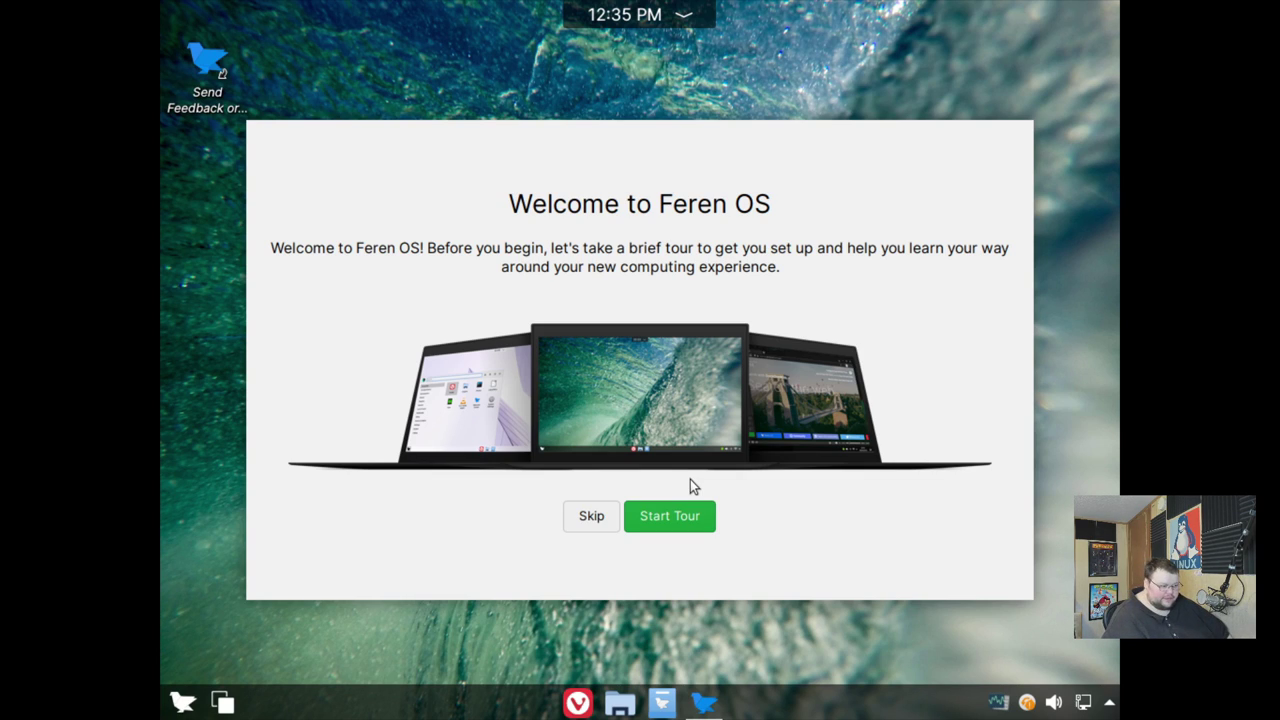
- Start the Welcome tour and continue past the automatic changes notice to Transfer files
click(686, 515)
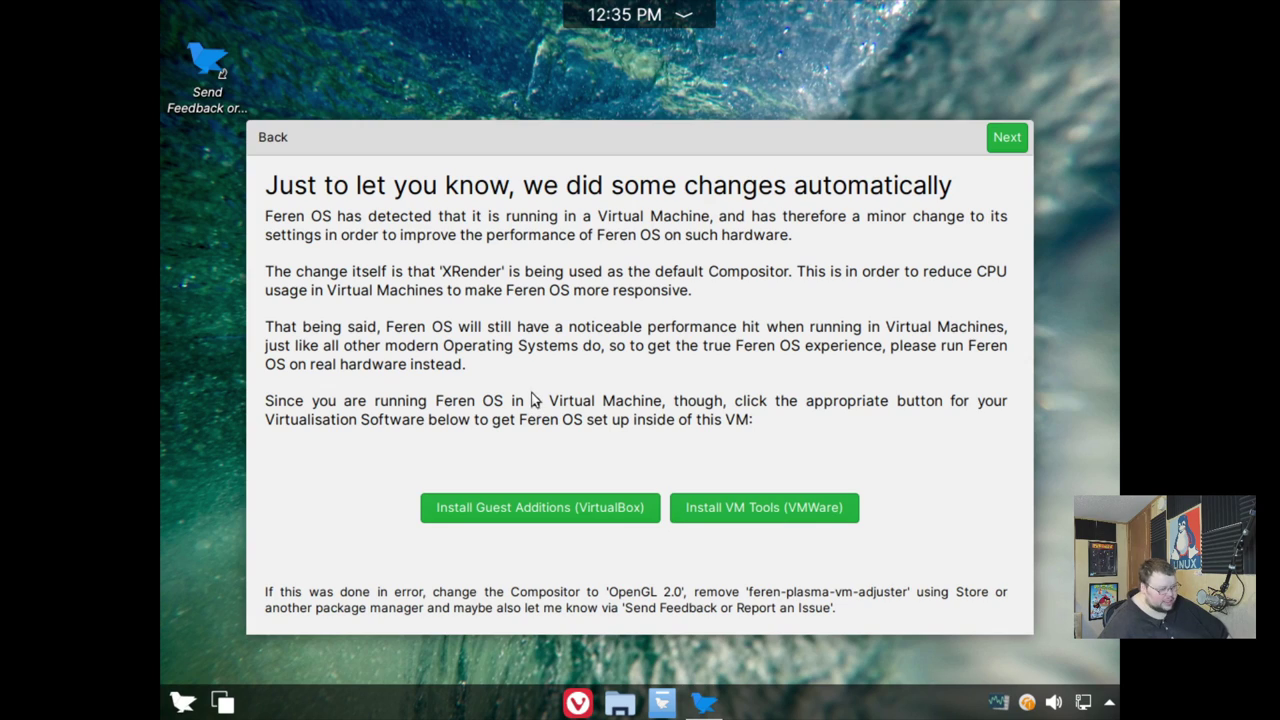
click(1006, 139)
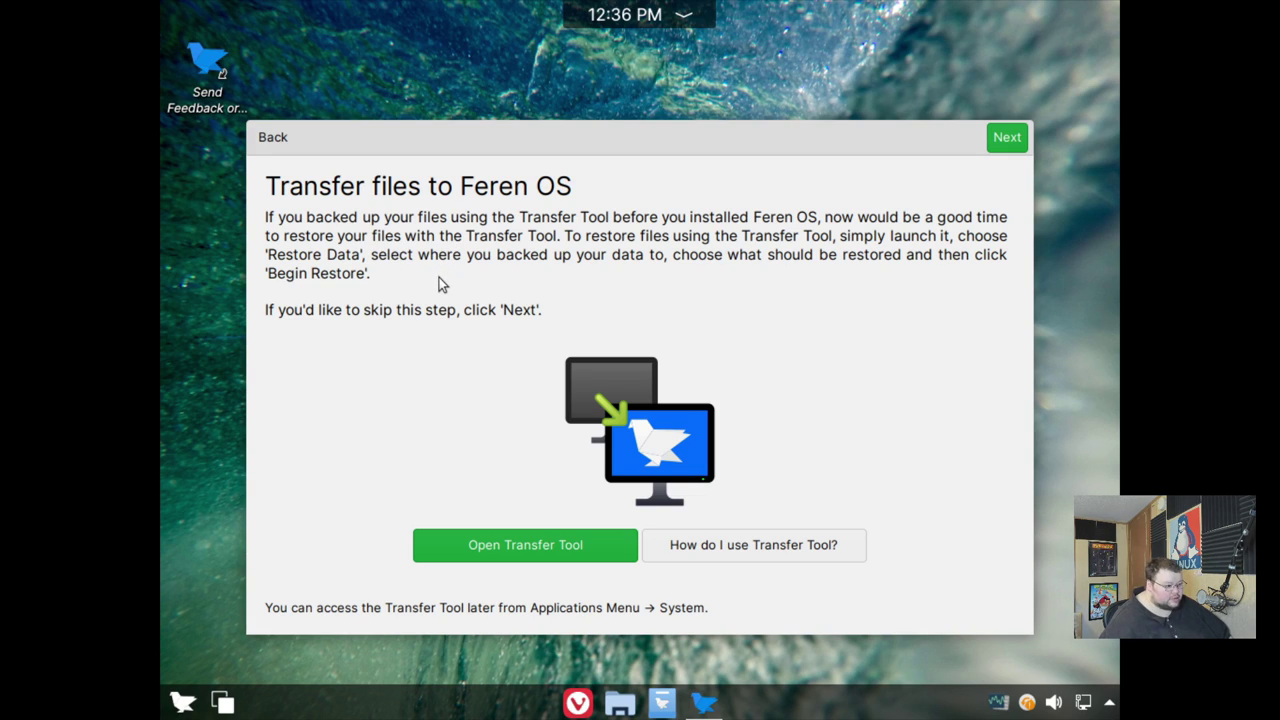
click(506, 539)
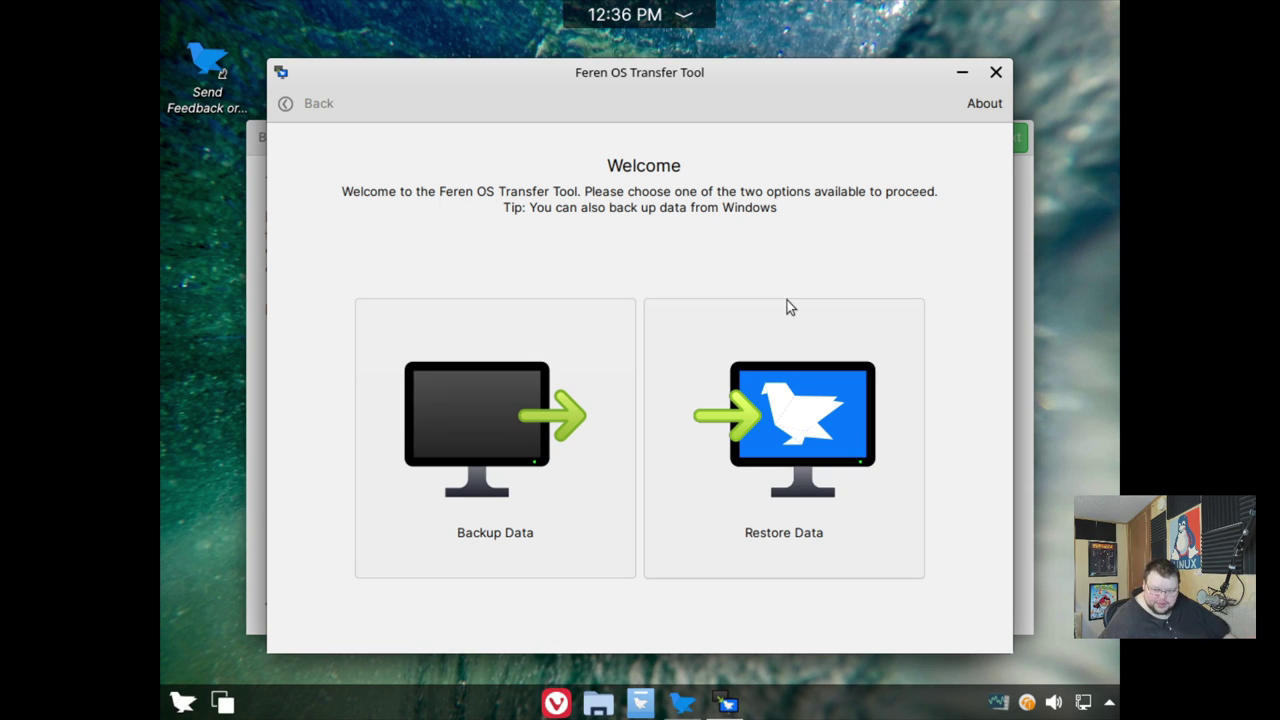
click(771, 449)
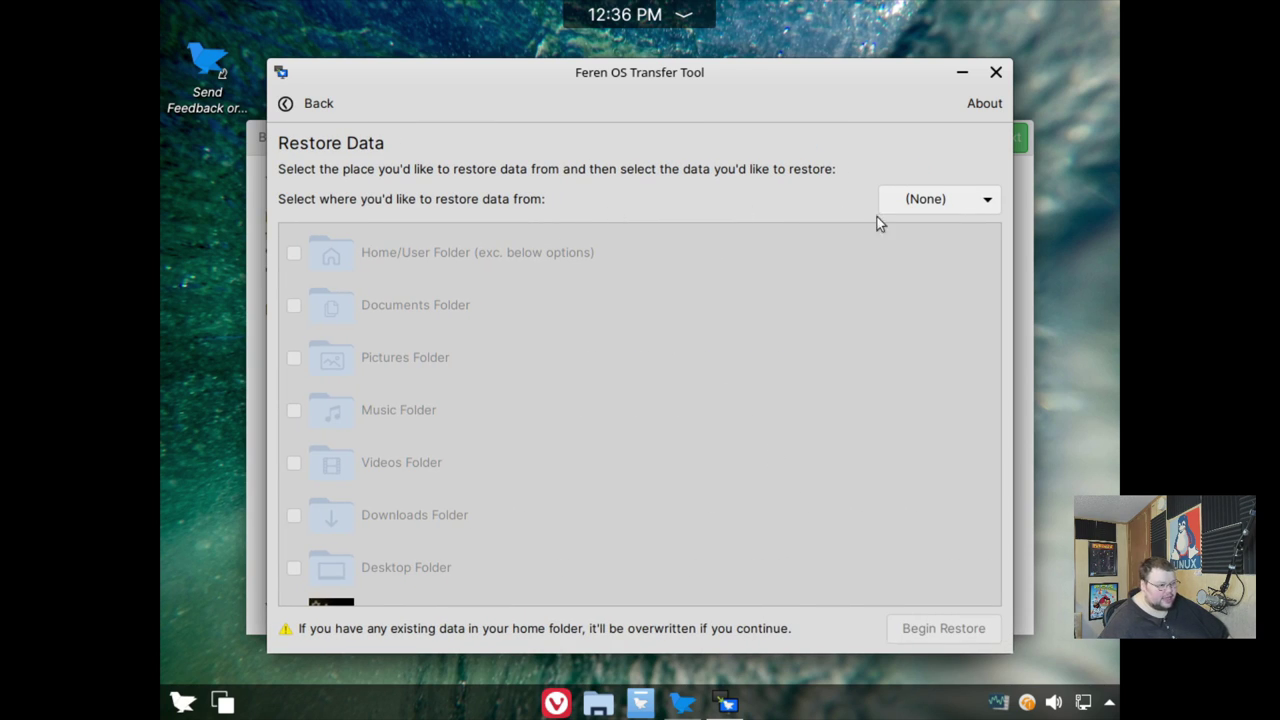
click(926, 202)
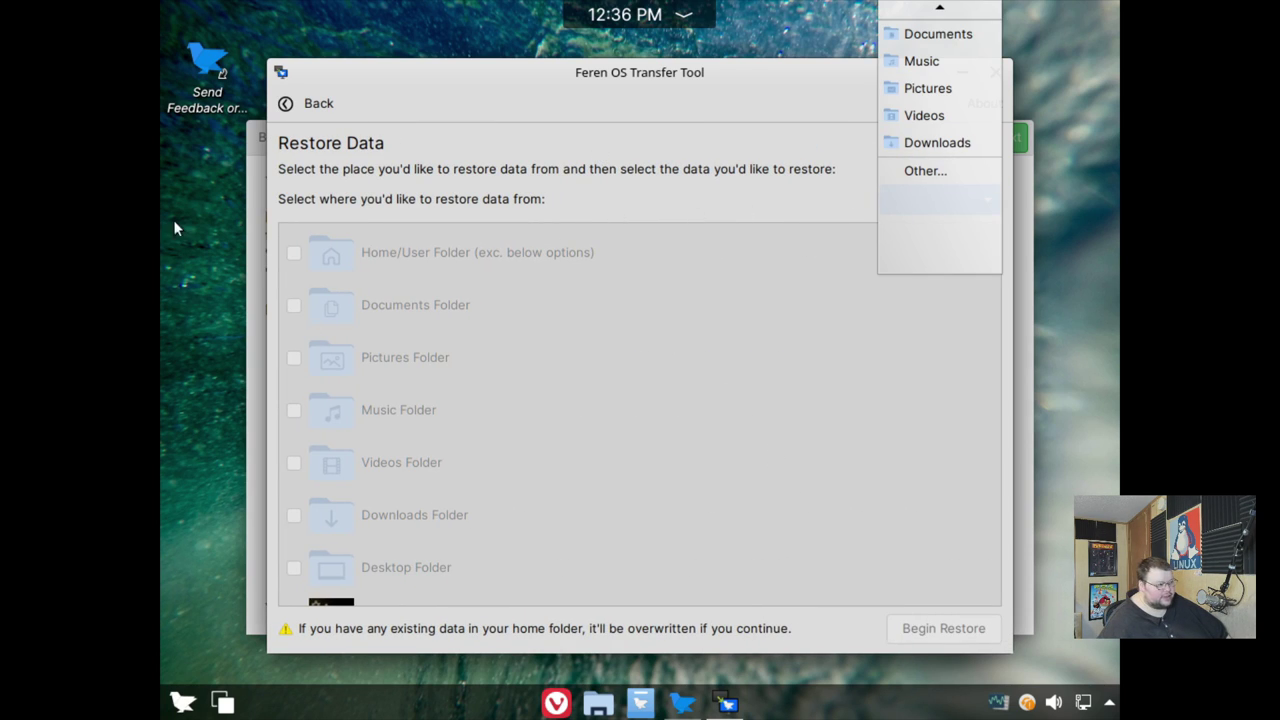
click(296, 110)
click(296, 110)
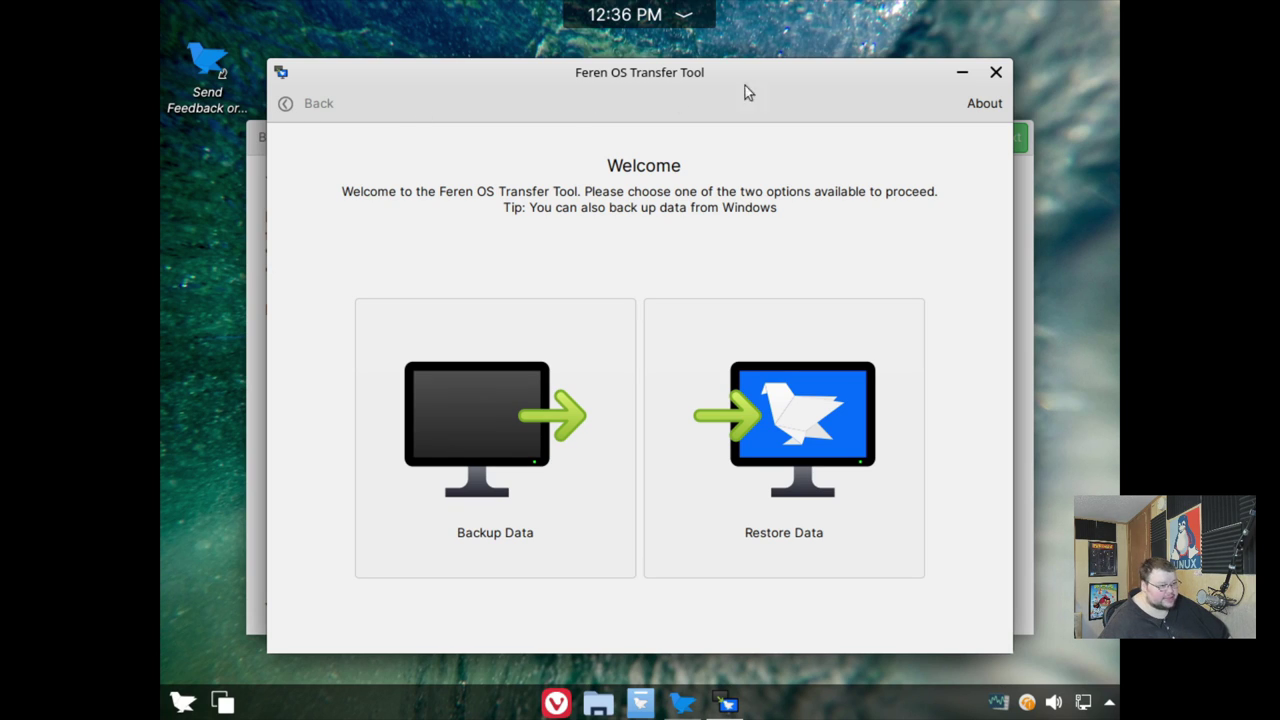
click(995, 72)
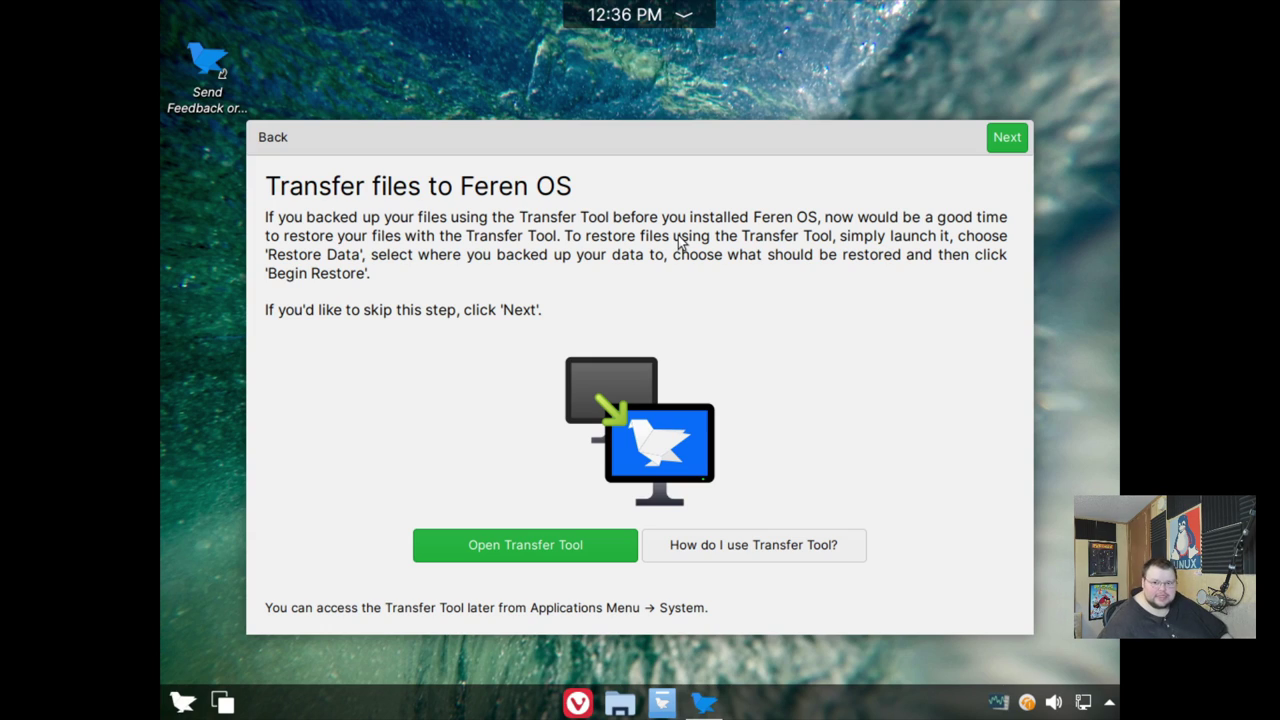
- Skip the file transfer and restricted codecs pages, then glance at the applications menu
click(1007, 140)
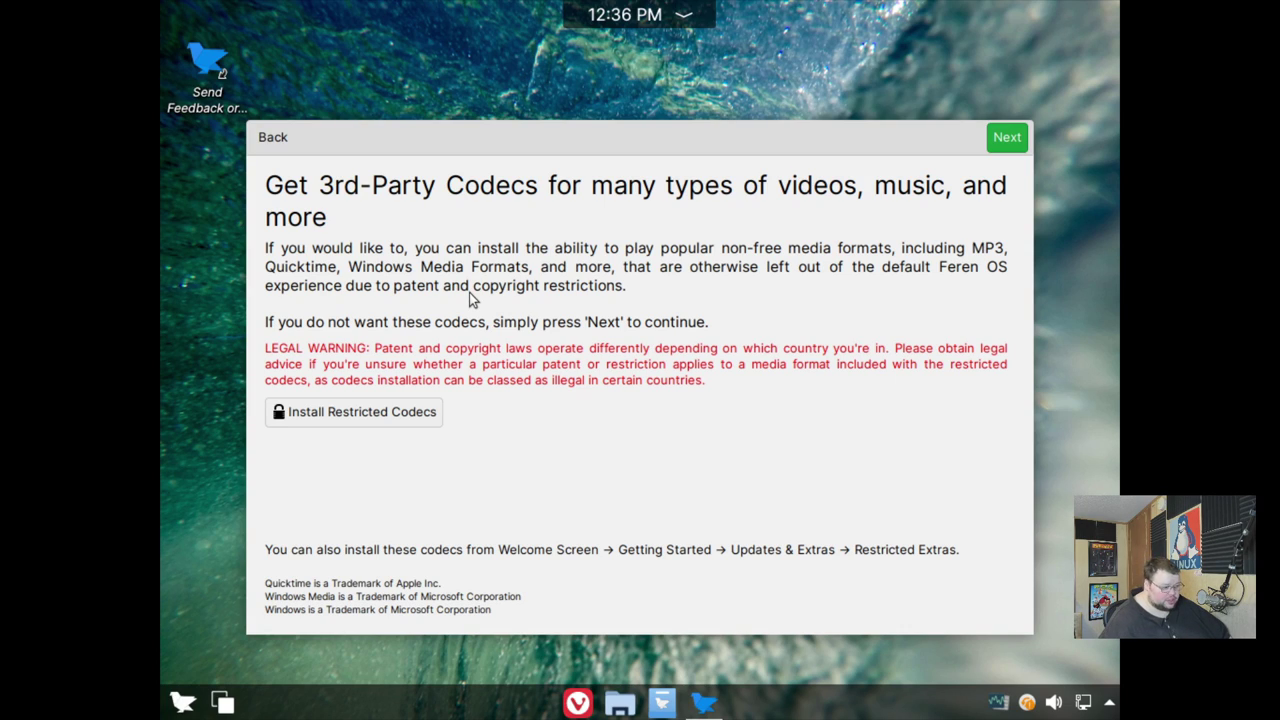
click(1007, 138)
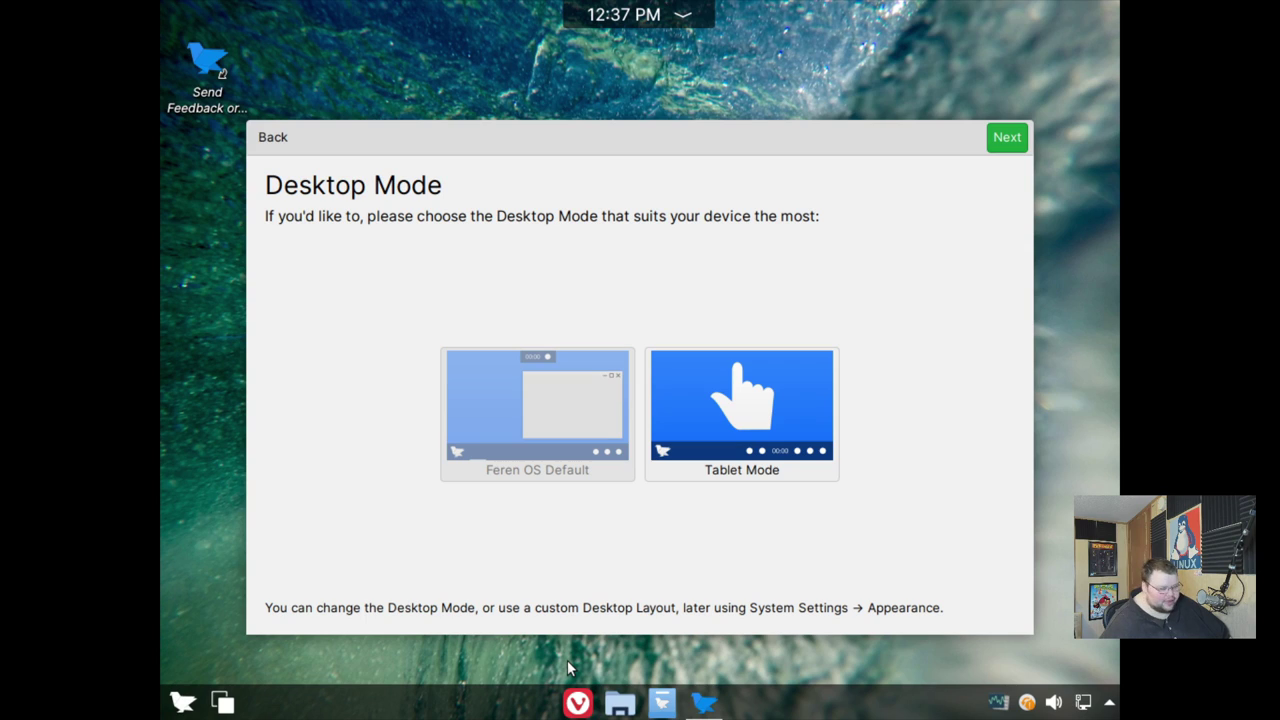
click(182, 702)
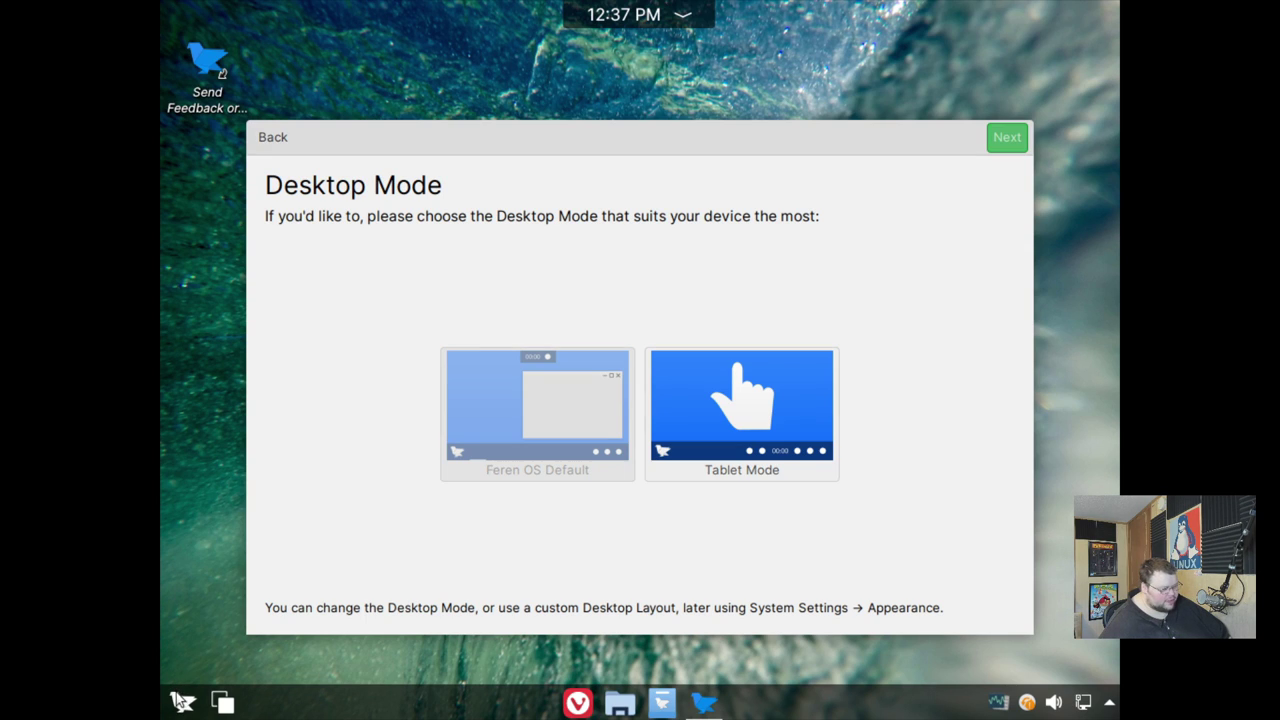
click(182, 702)
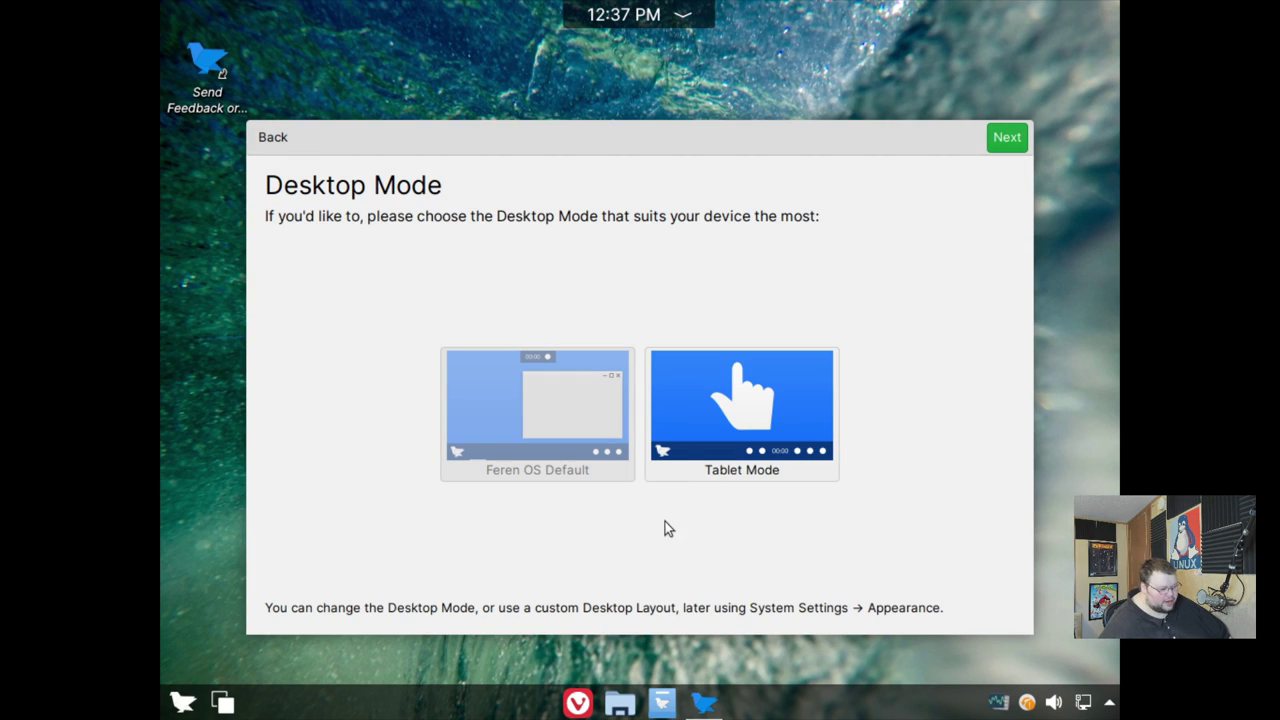
- Try Tablet Mode, revert to the Feren OS Default layout, and continue to Applications Menu
click(740, 423)
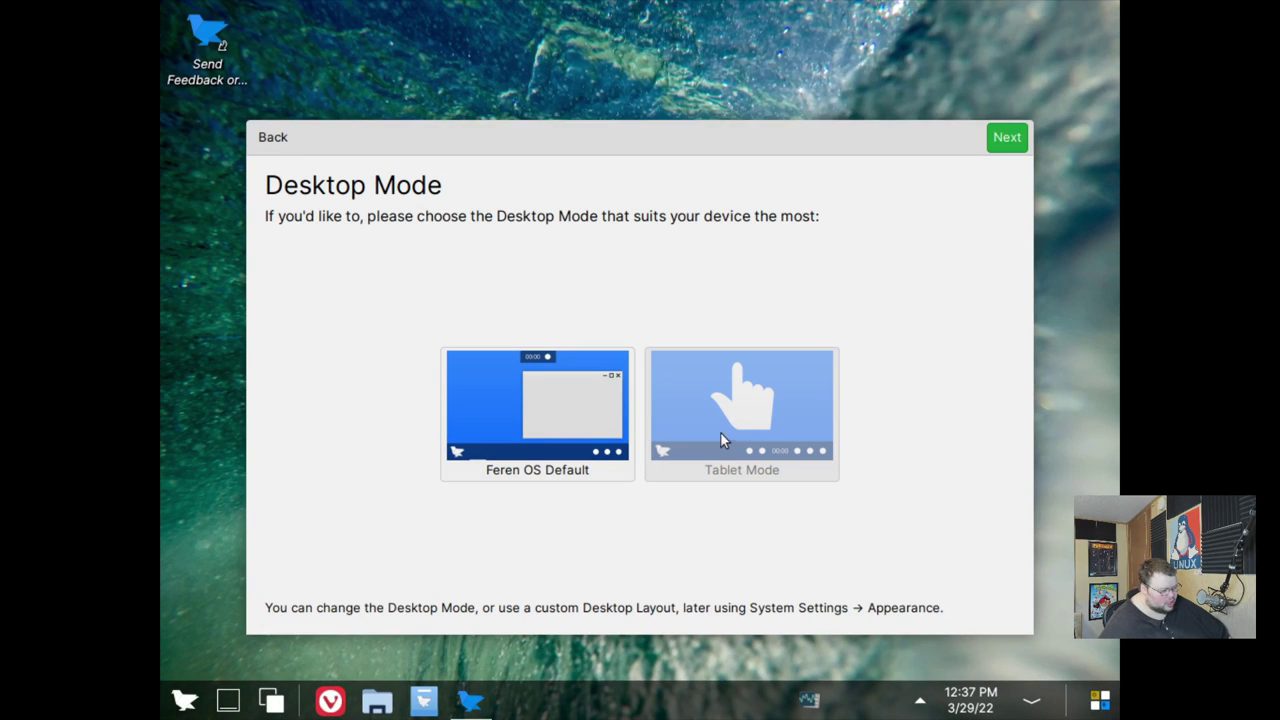
click(185, 702)
click(189, 706)
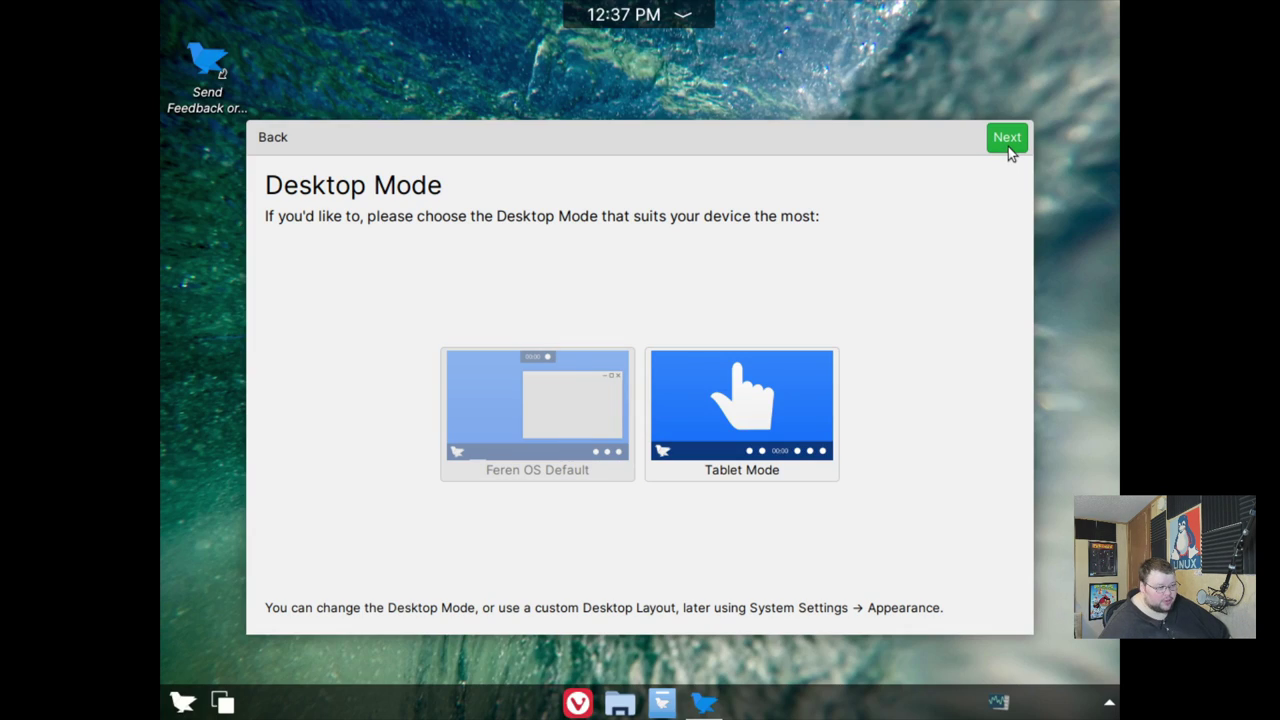
click(1008, 146)
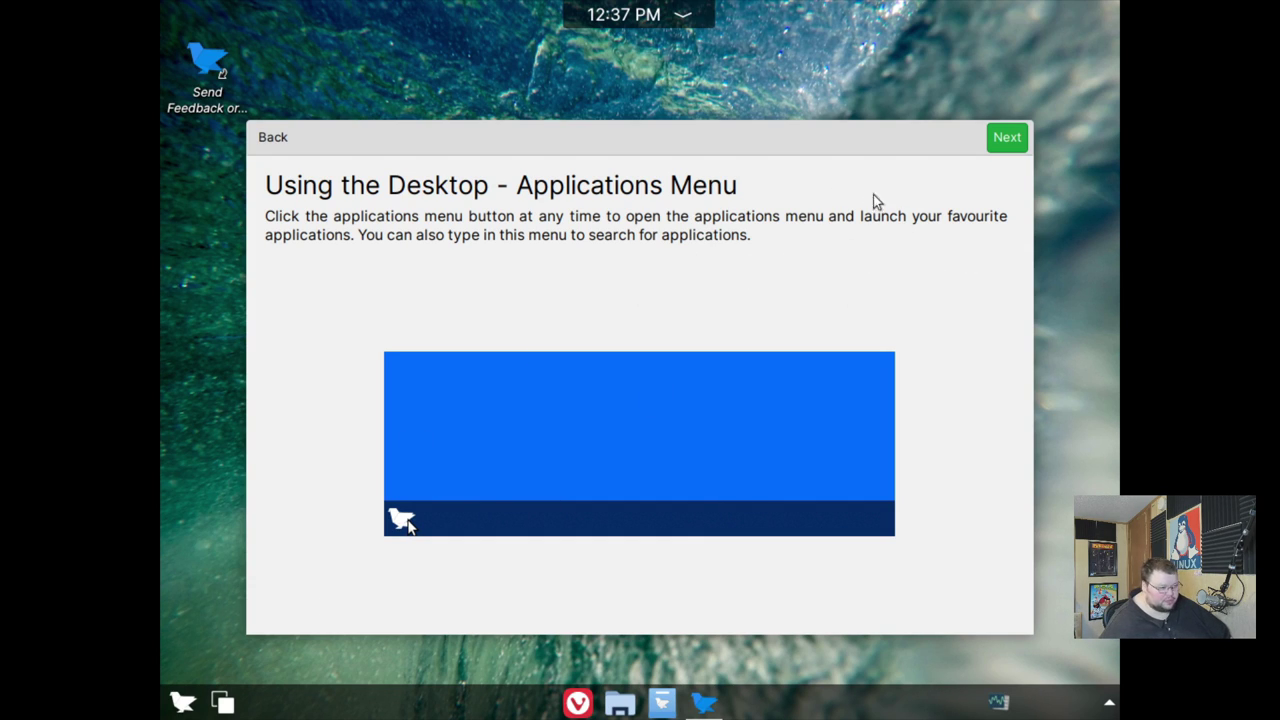
- Page through the remaining tour tips, skipping theme, Android pairing and Night Colour, and finish
click(1008, 138)
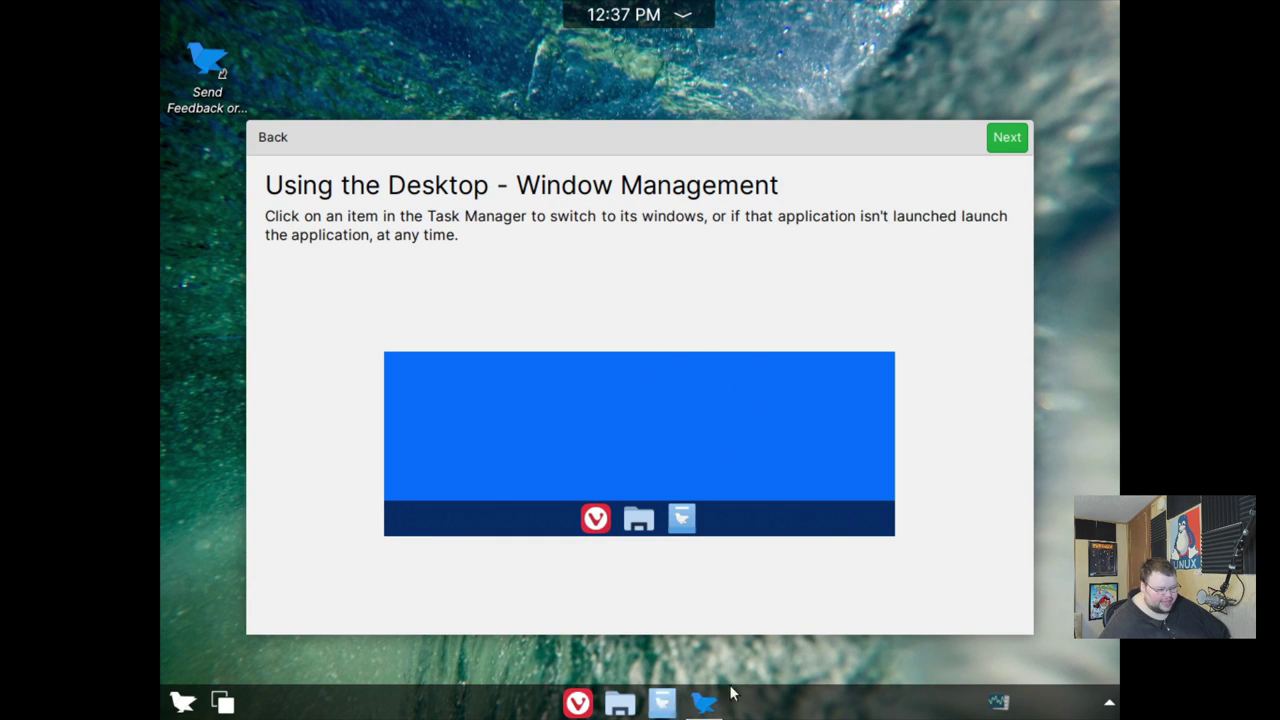
click(1008, 138)
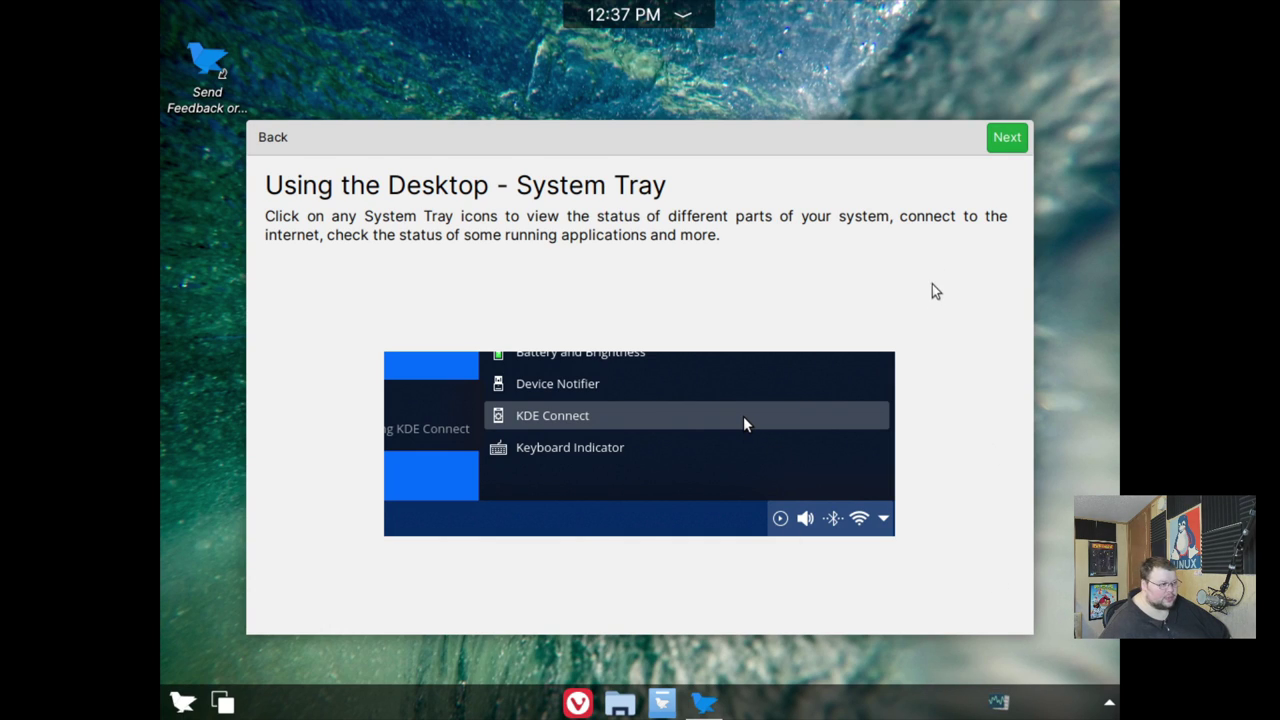
click(1001, 147)
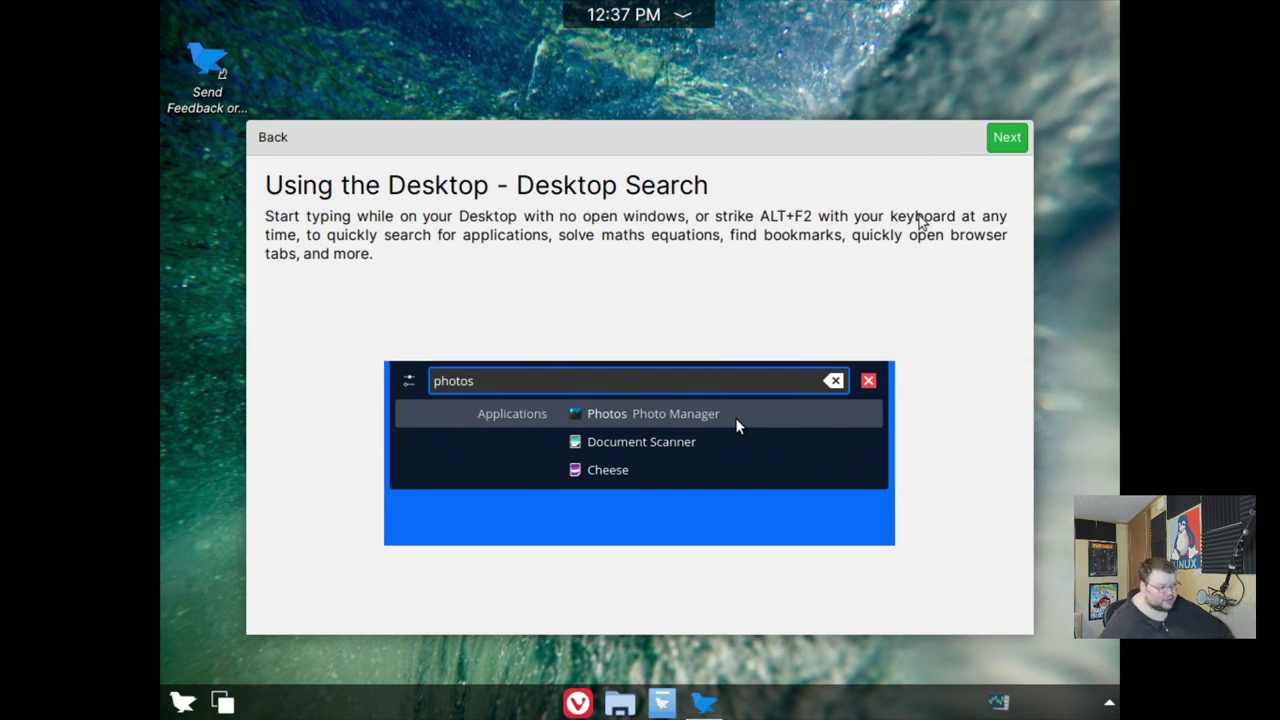
click(998, 145)
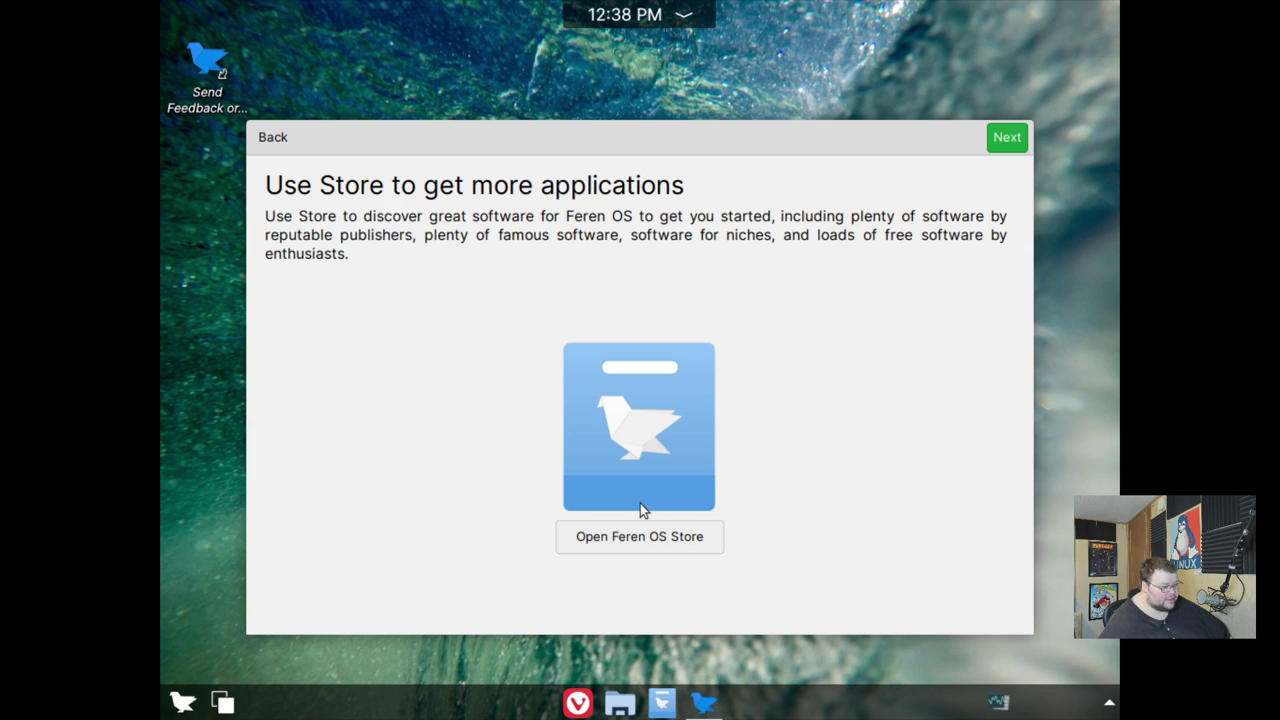
click(1000, 140)
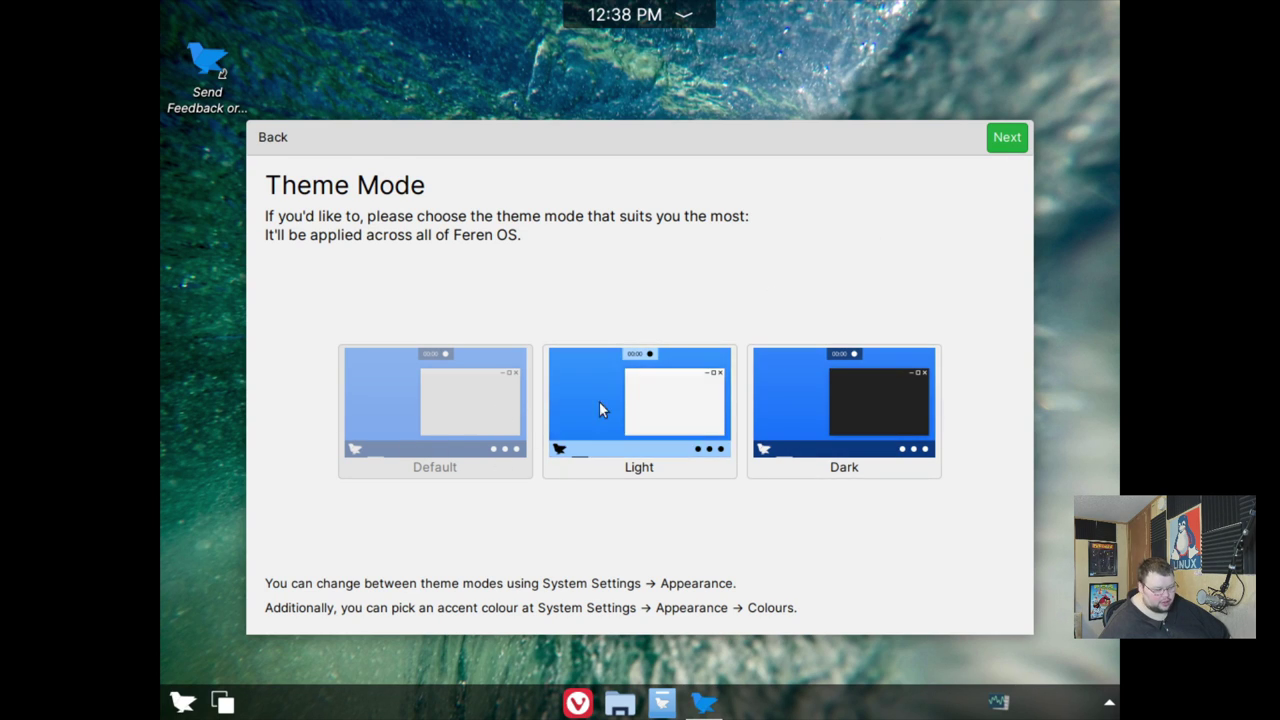
click(1005, 138)
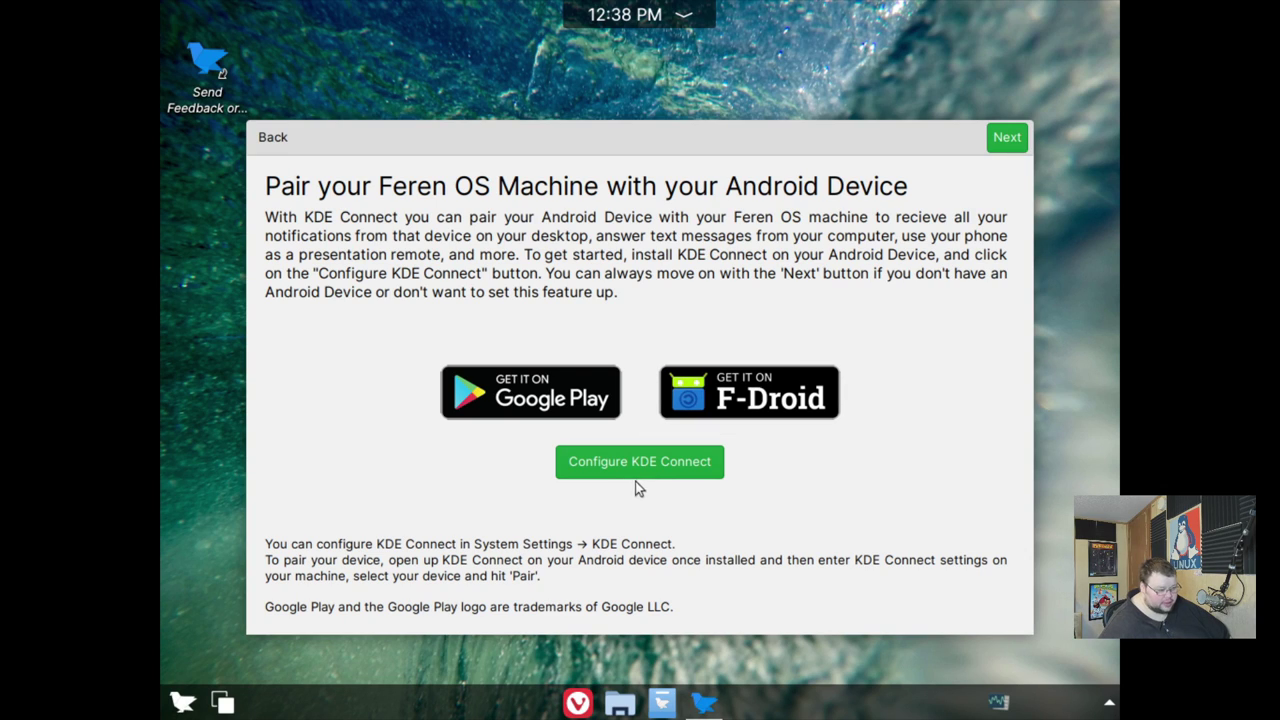
click(1007, 140)
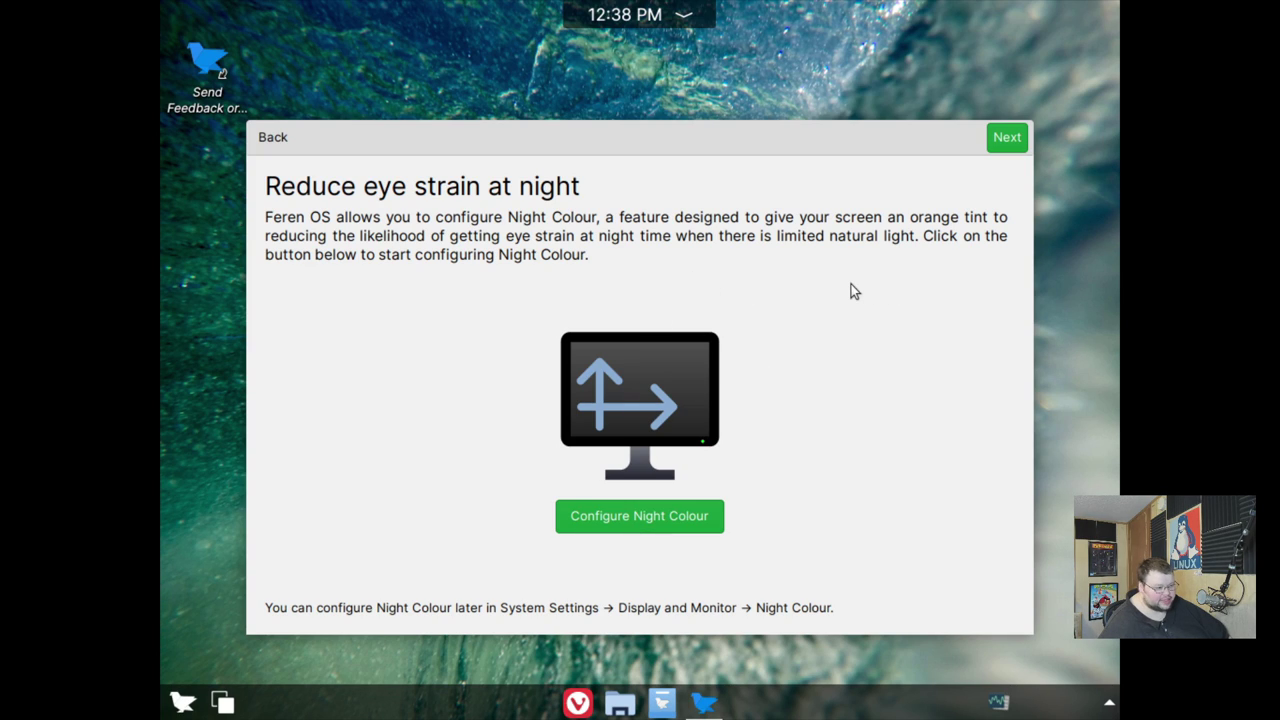
click(1007, 140)
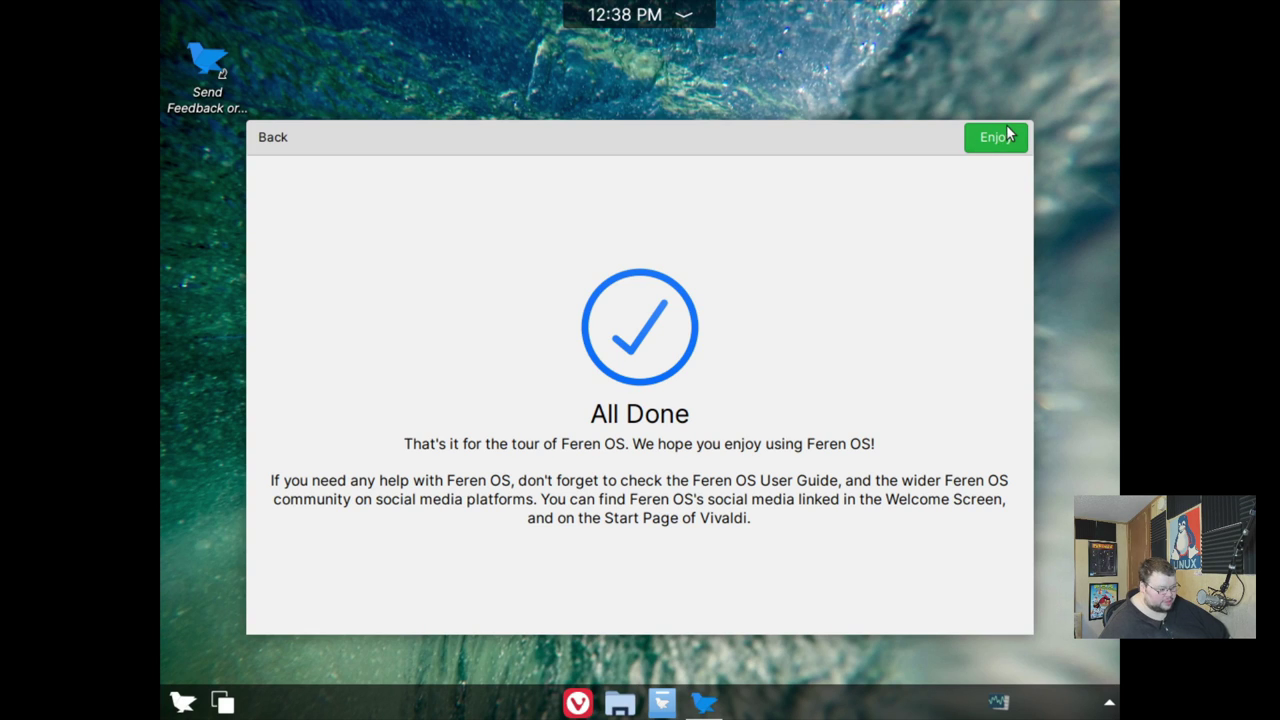
click(1000, 144)
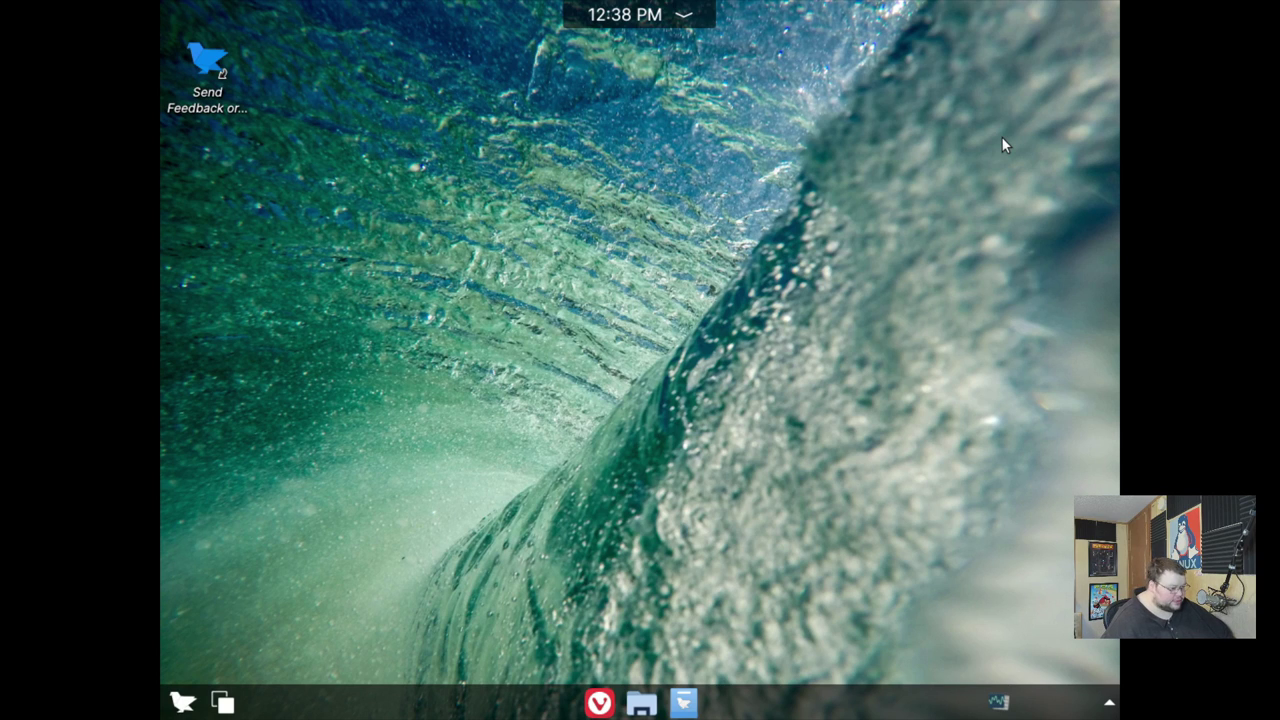
- Set the display to 1920×1080 in System Settings, keep the configuration, and close Settings
click(181, 703)
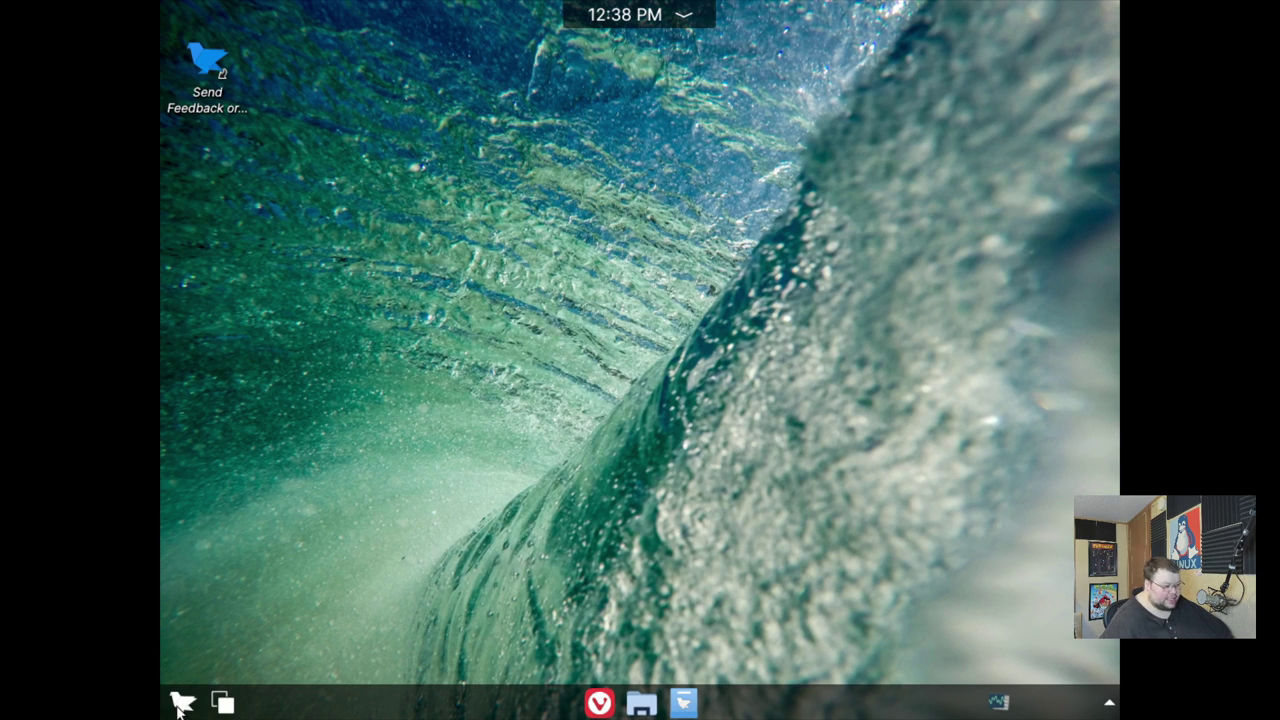
text(setti)
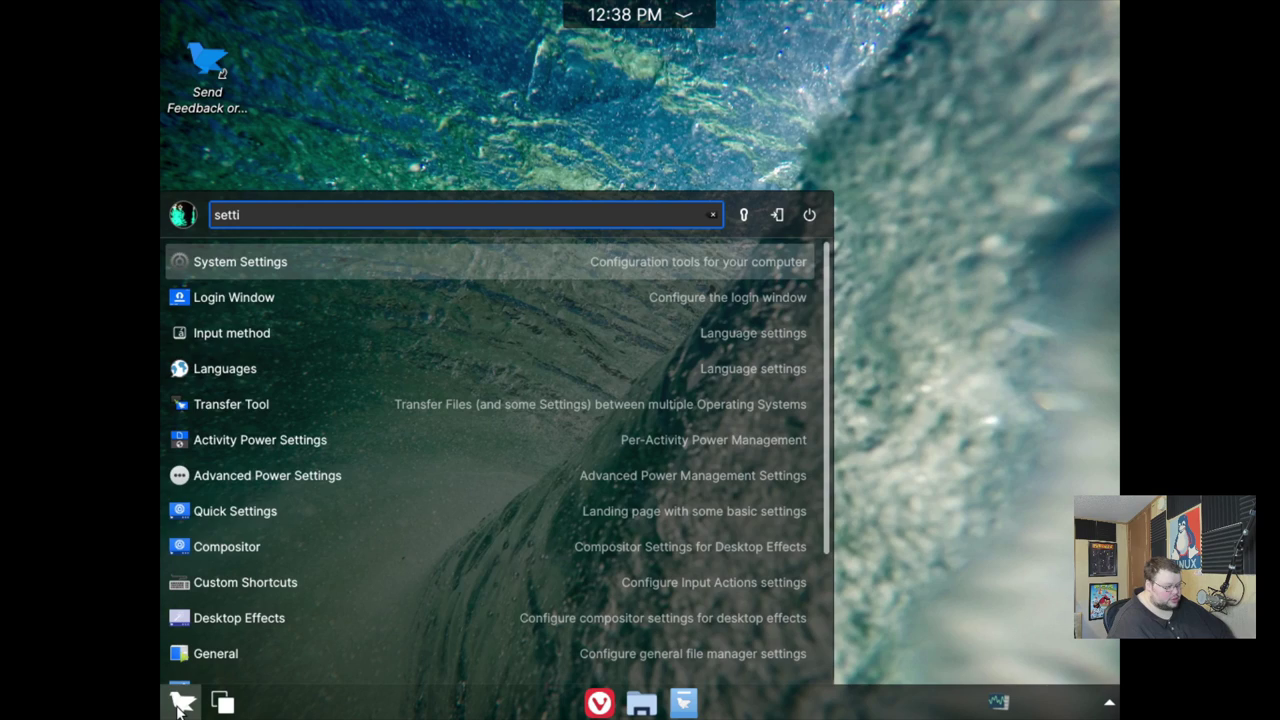
key(Return)
click(829, 381)
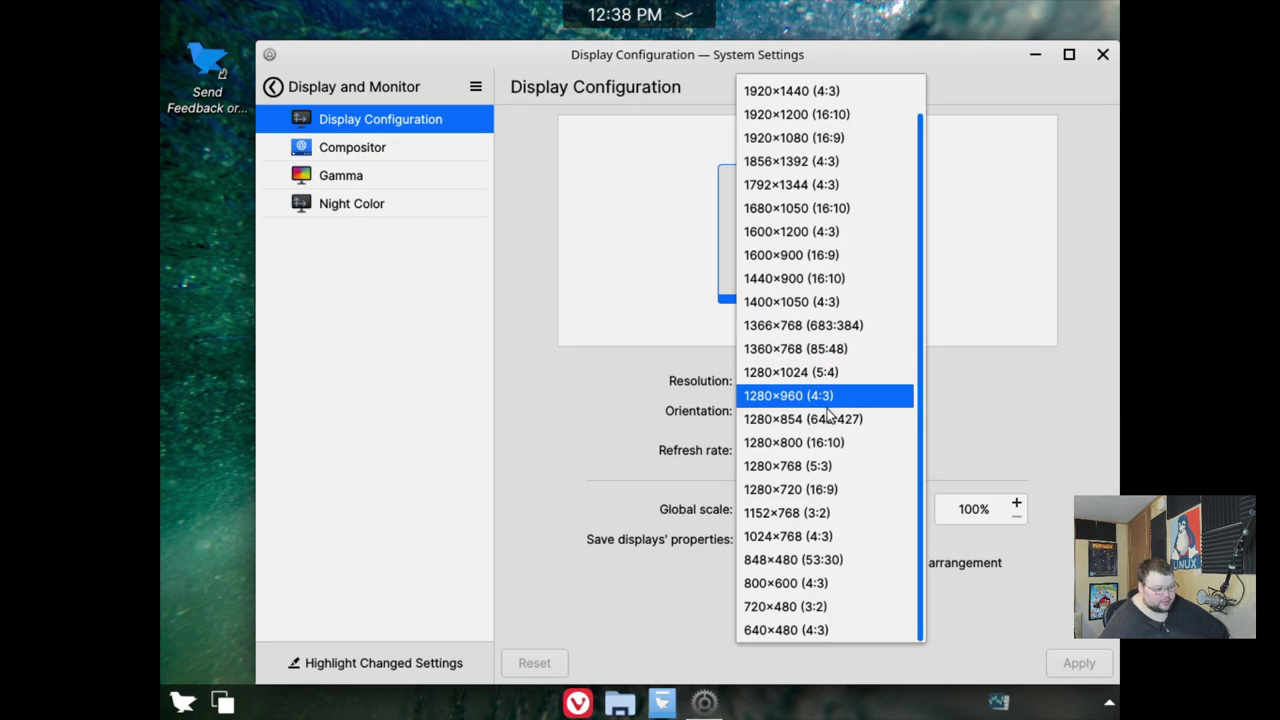
click(815, 137)
click(1079, 663)
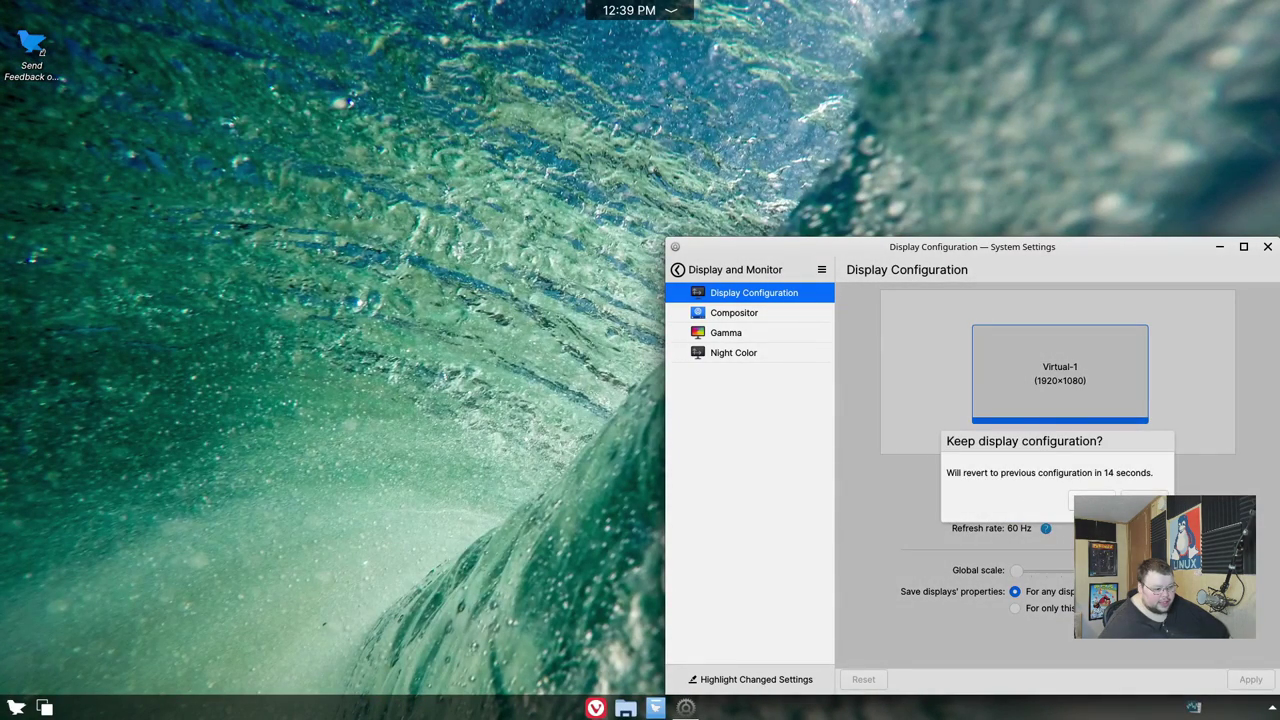
click(1110, 490)
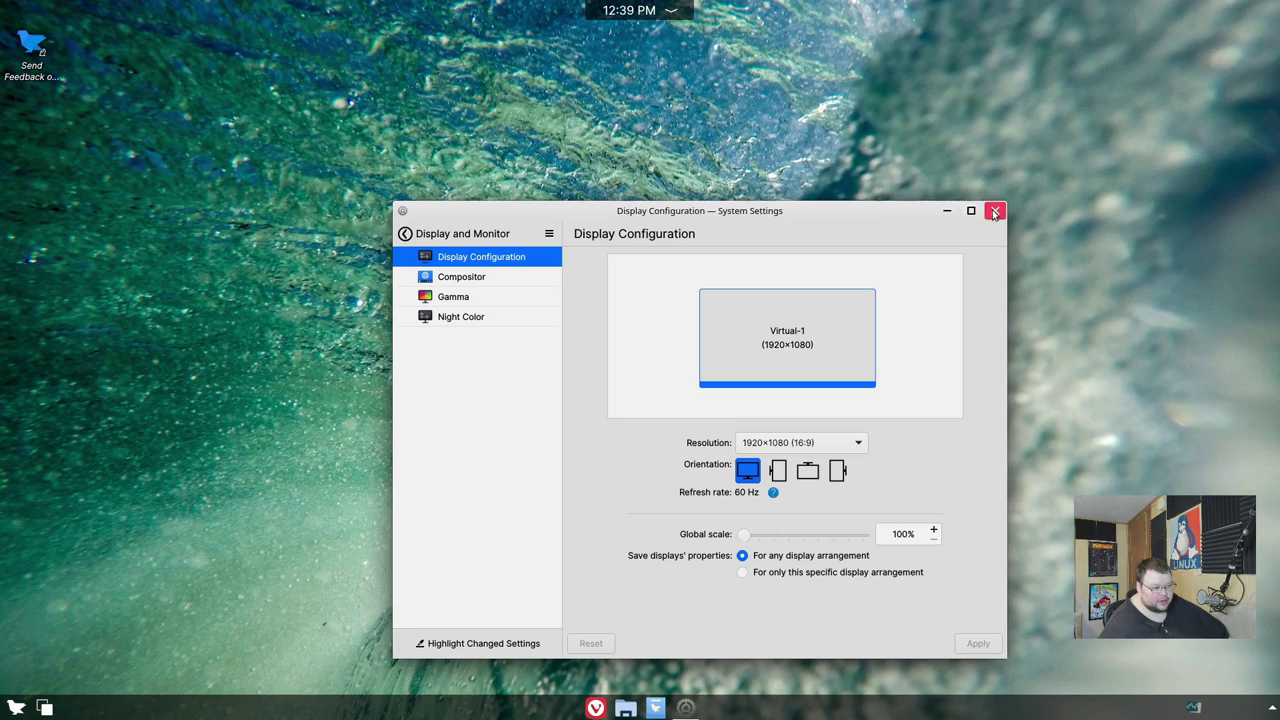
click(995, 210)
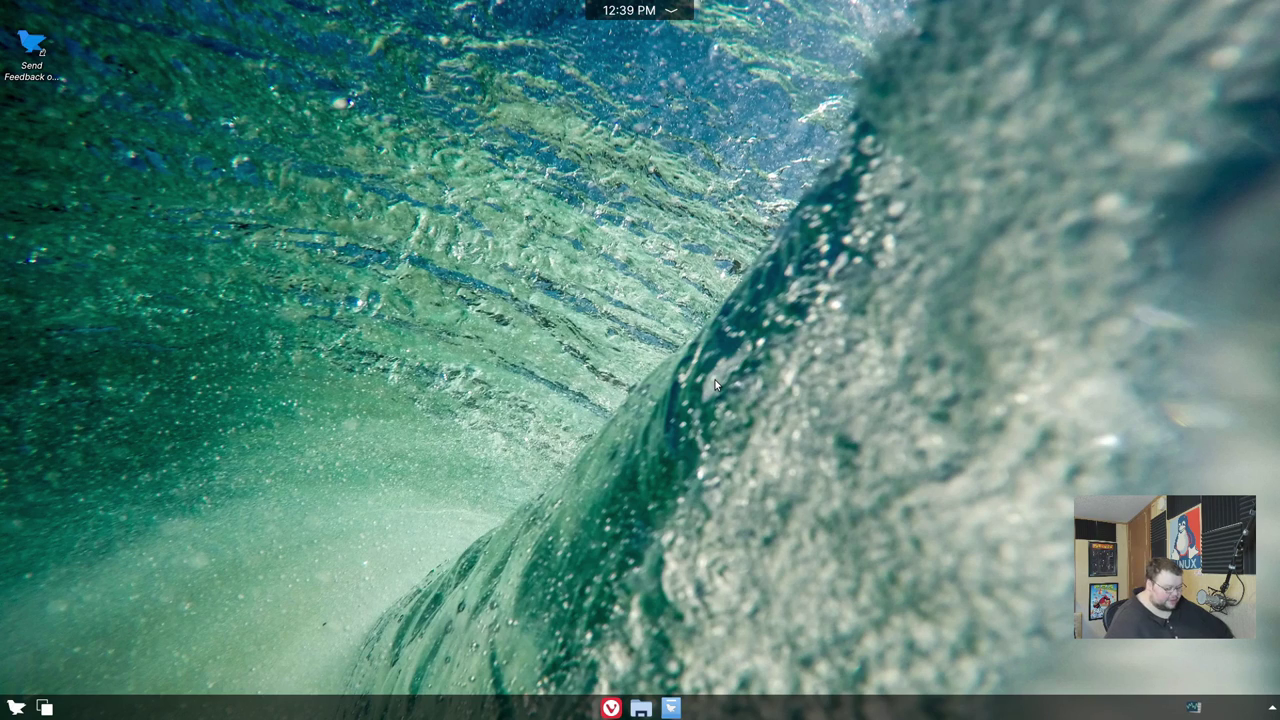
key(ctrl+alt+t)
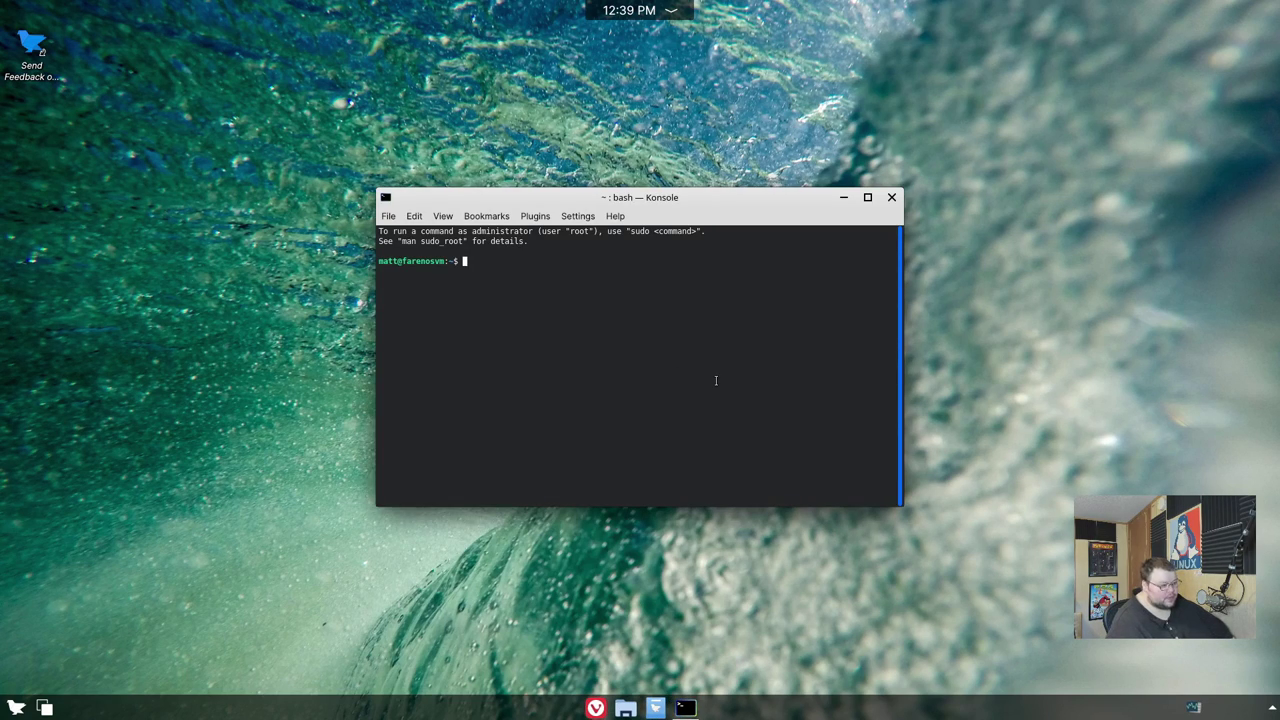
text(free -m)
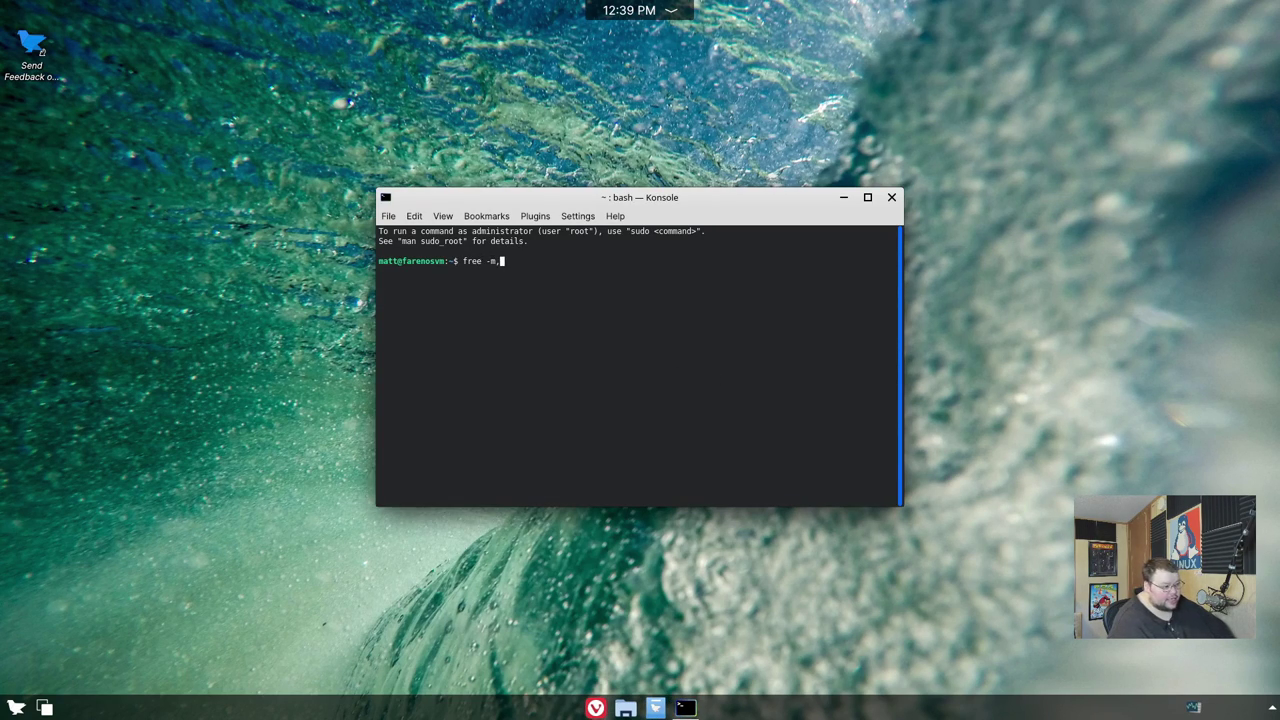
key(BackSpace)
key(Return)
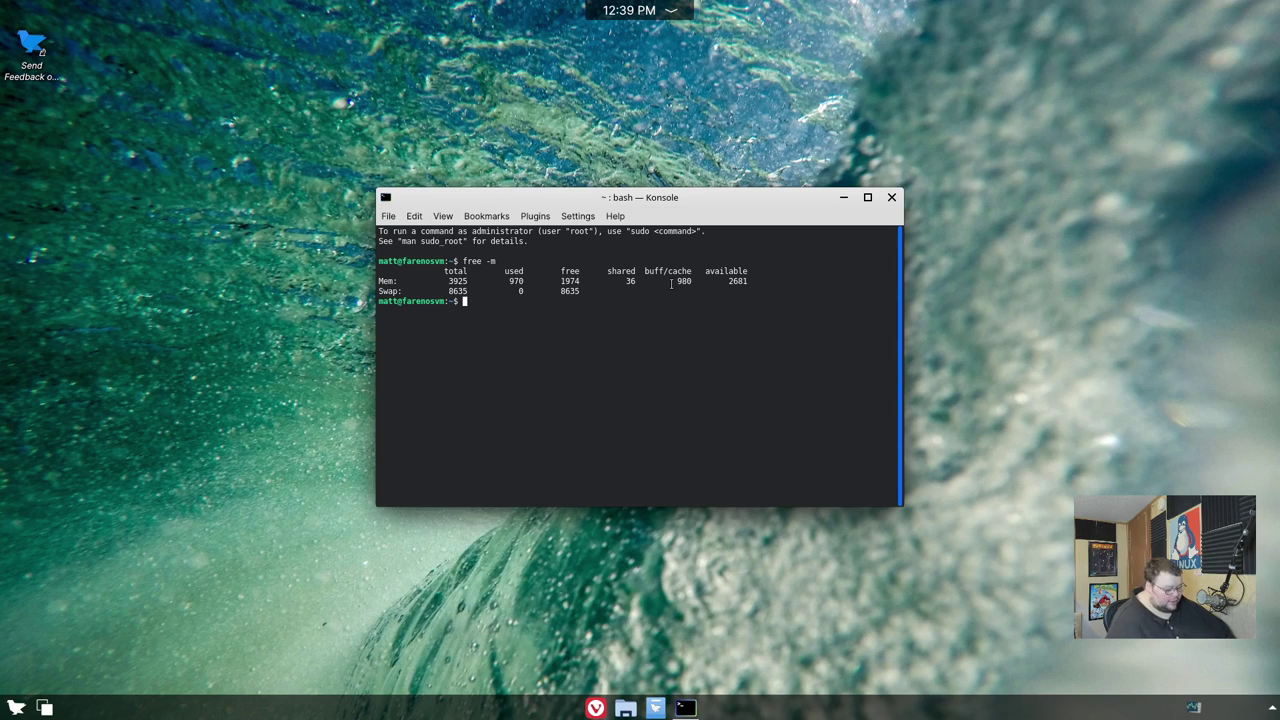
text(uname -a)
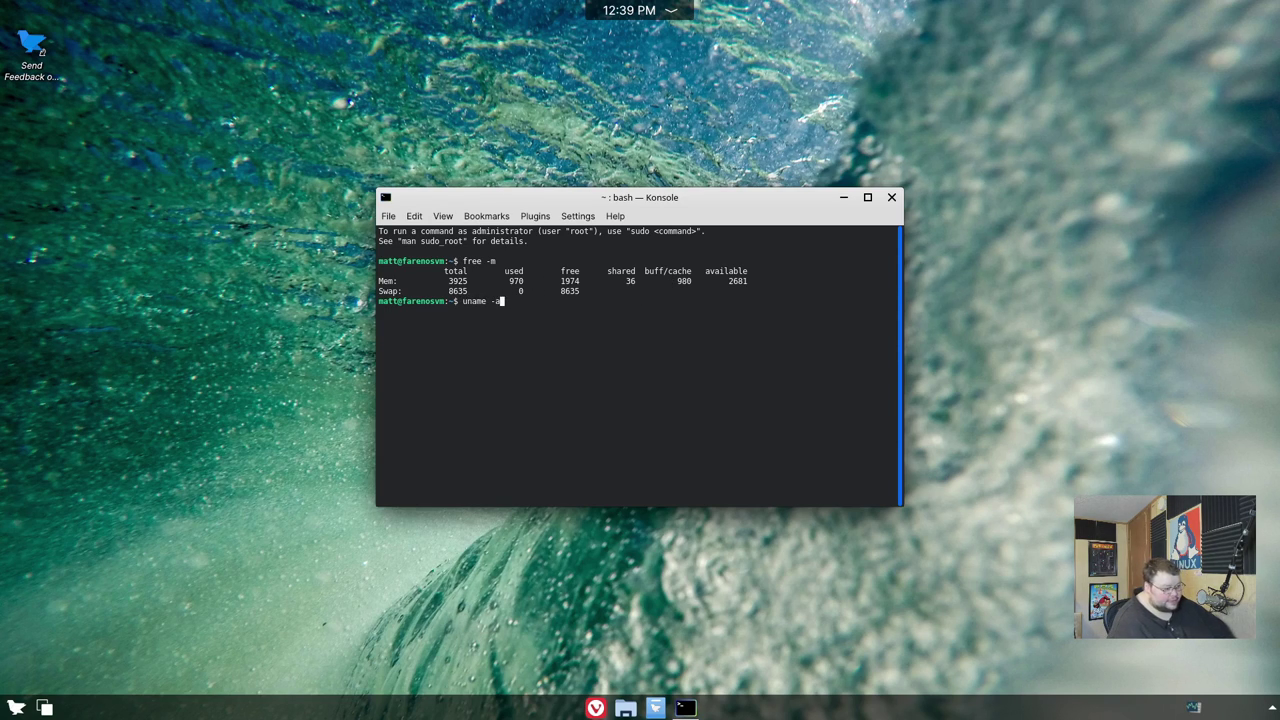
key(Return)
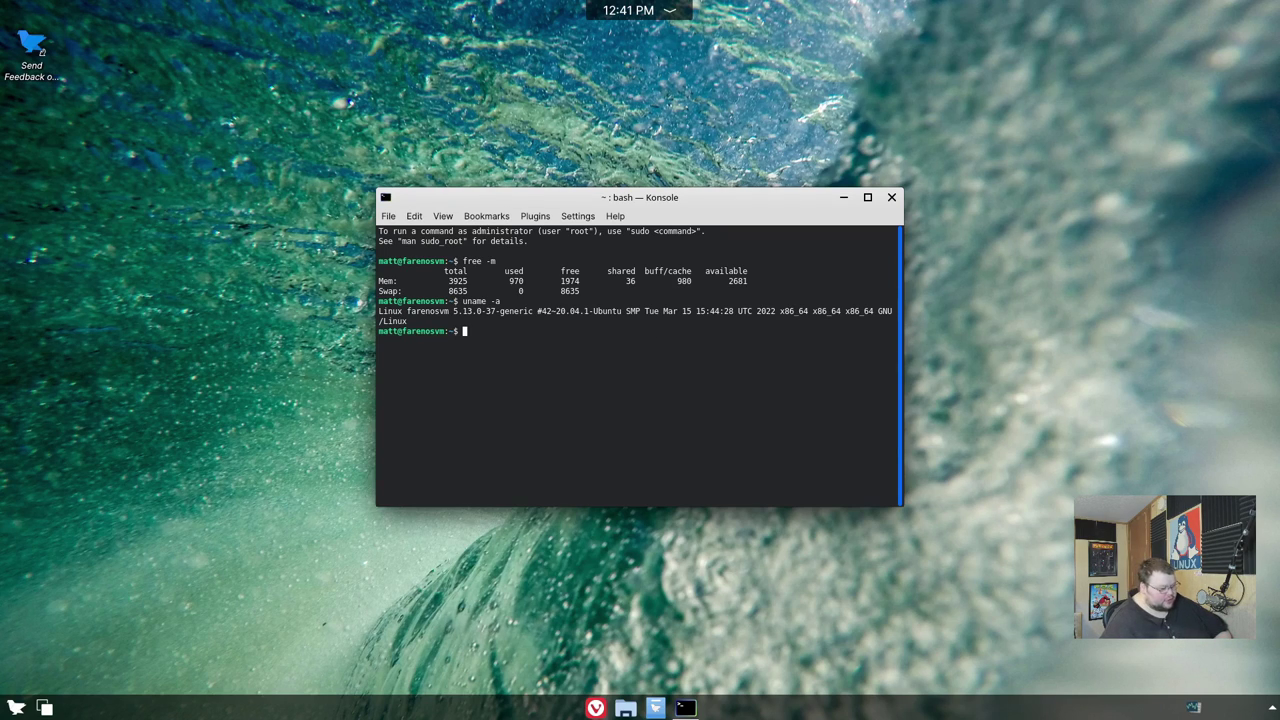
click(891, 197)
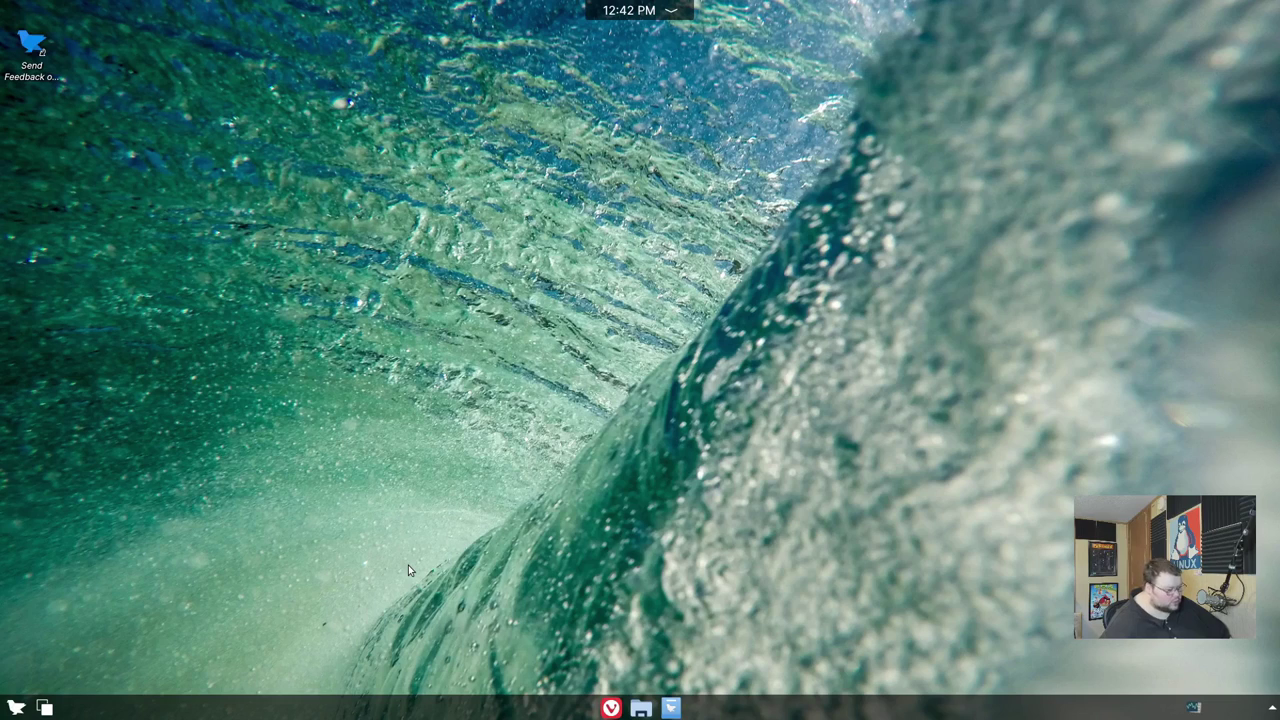
click(20, 704)
mouse_move(50, 460)
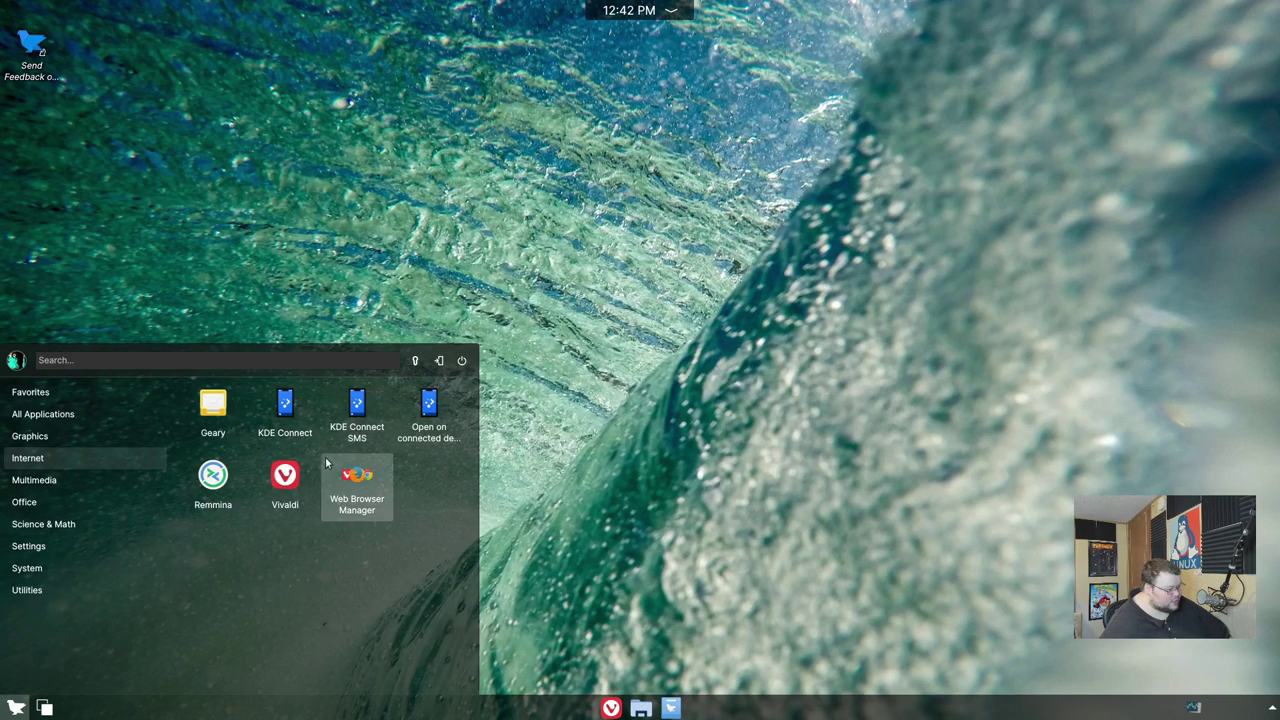
click(360, 484)
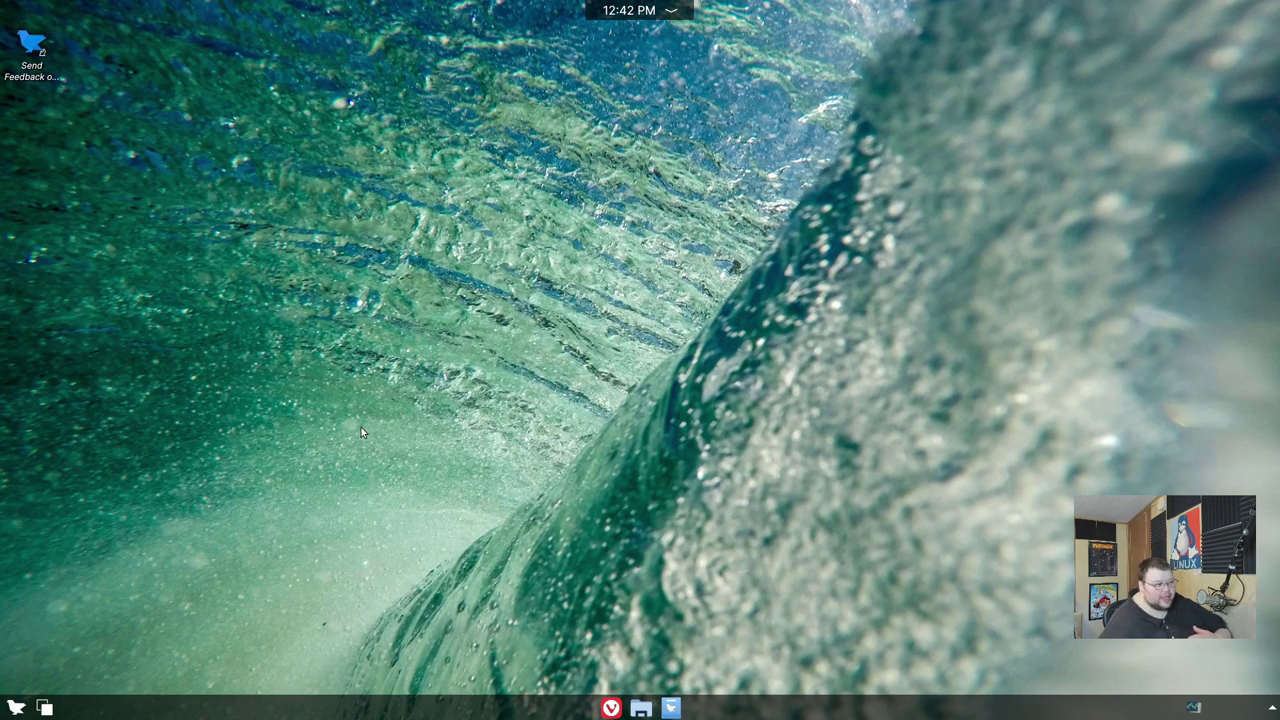
drag(332, 14, 747, 181)
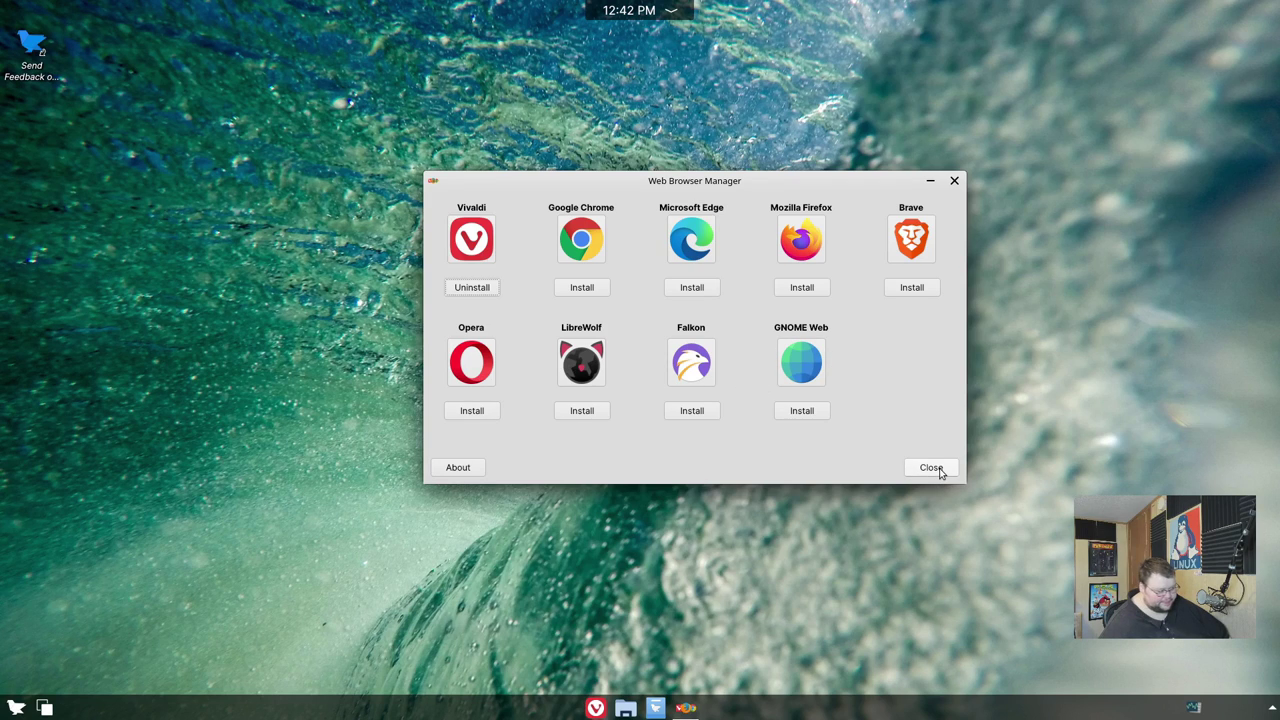
click(931, 468)
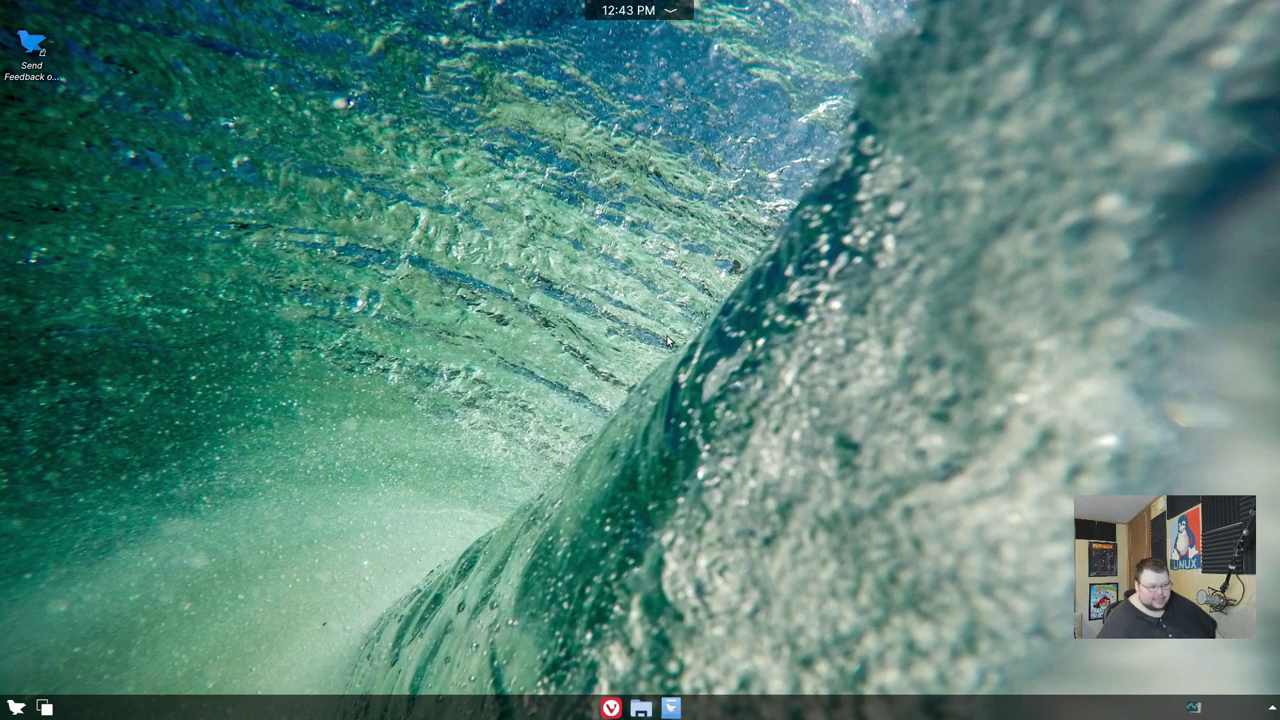
right_click(588, 270)
click(526, 408)
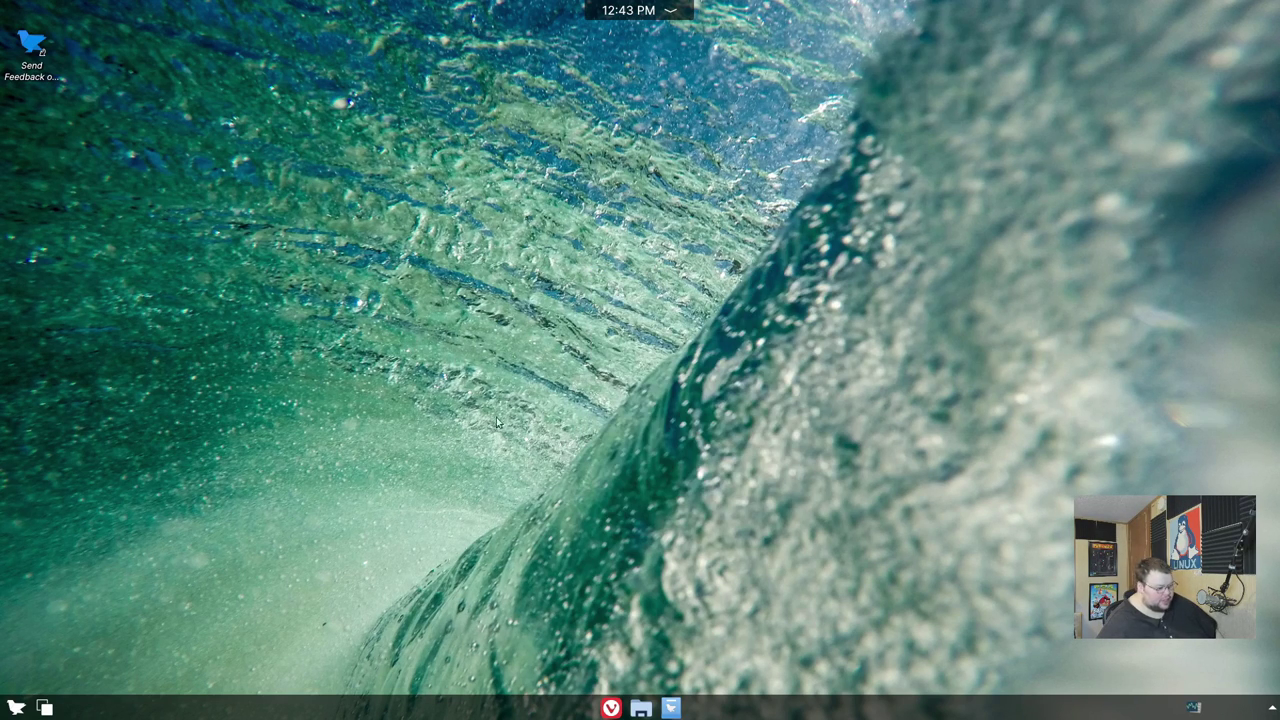
click(640, 710)
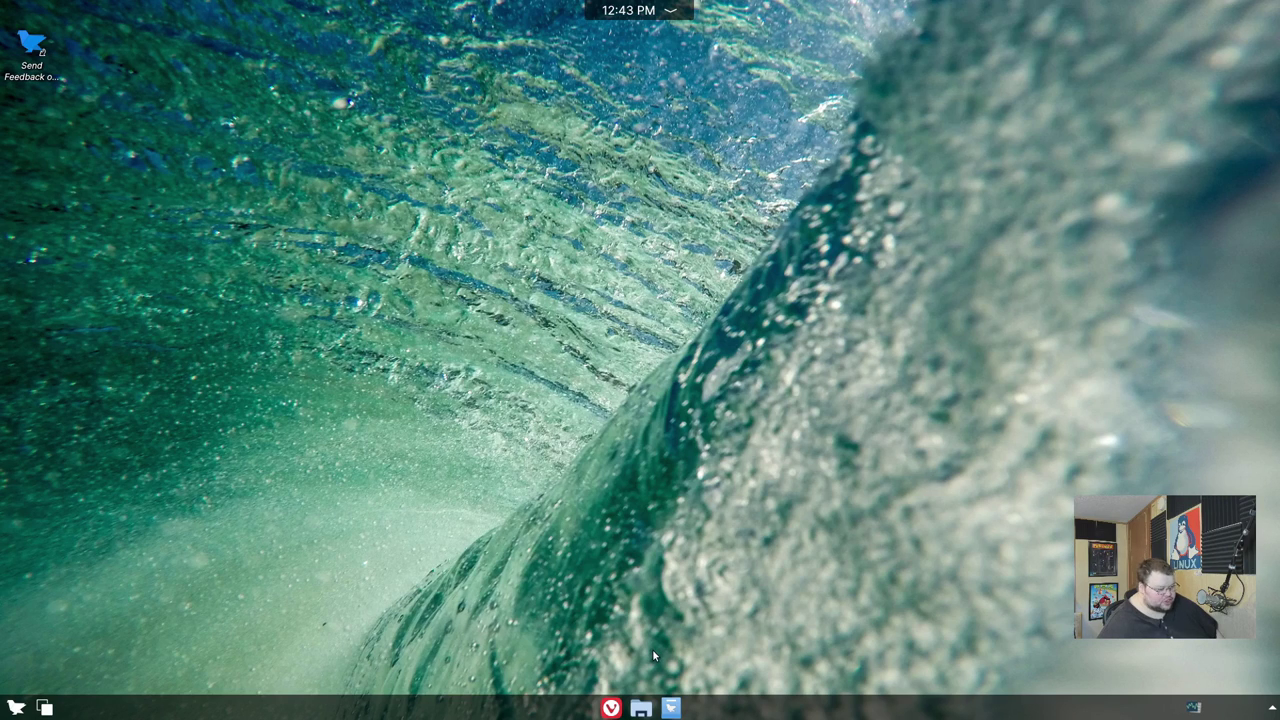
click(640, 708)
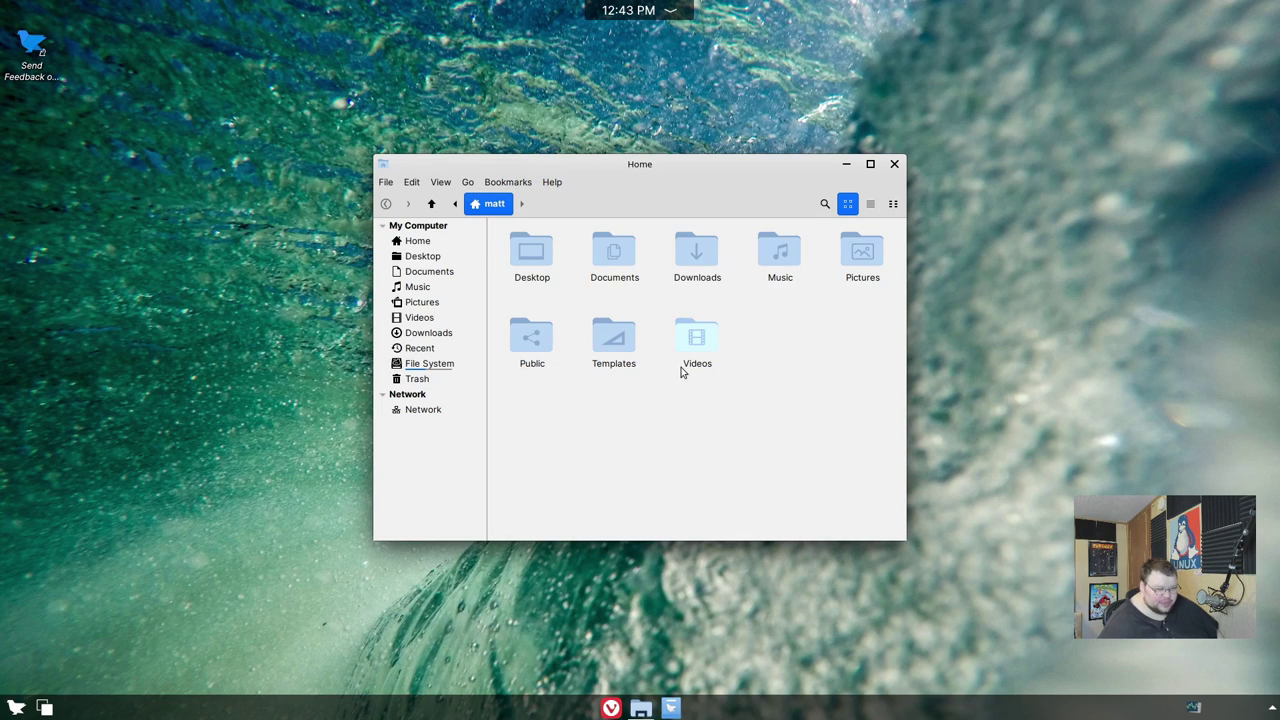
drag(634, 165, 655, 168)
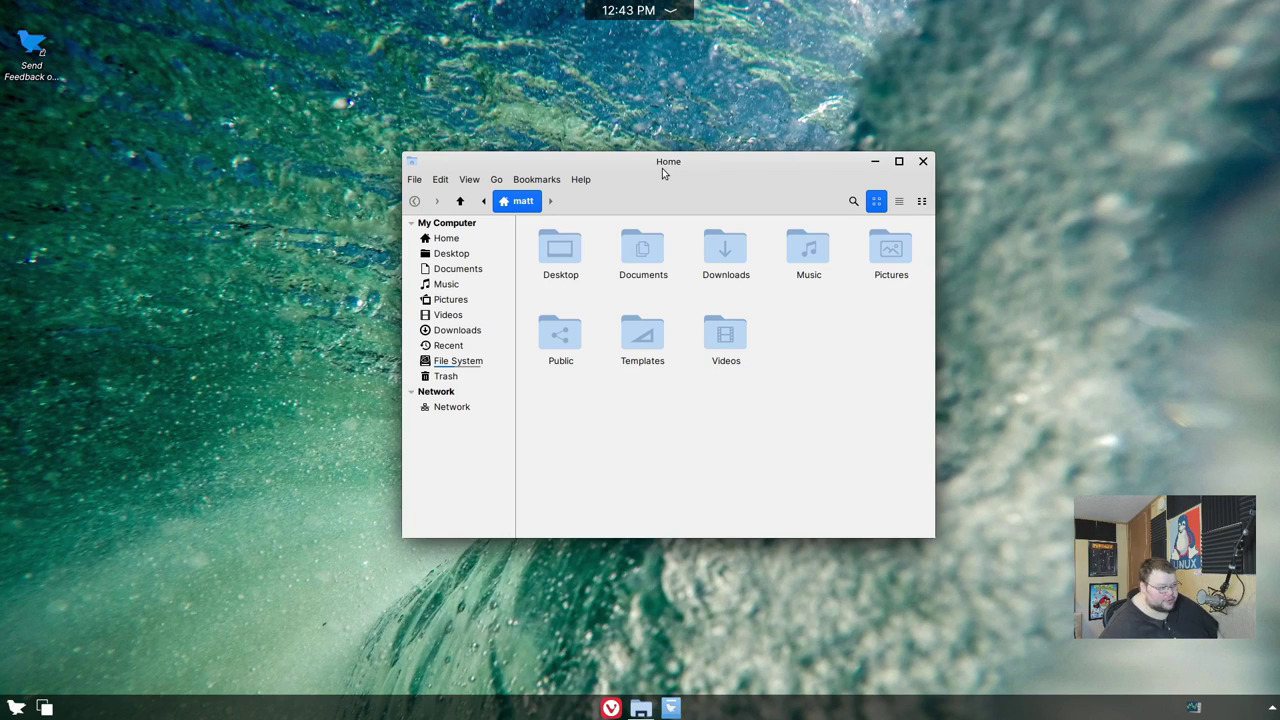
drag(665, 167, 644, 147)
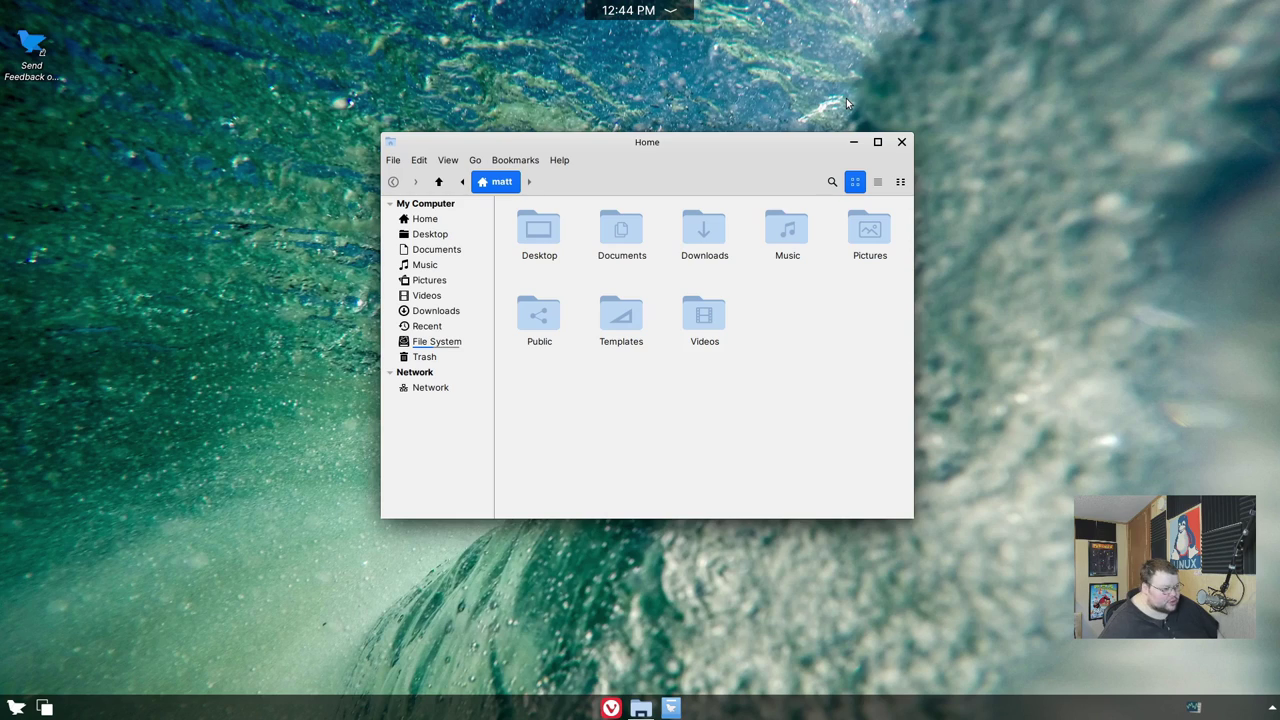
drag(715, 140, 751, 138)
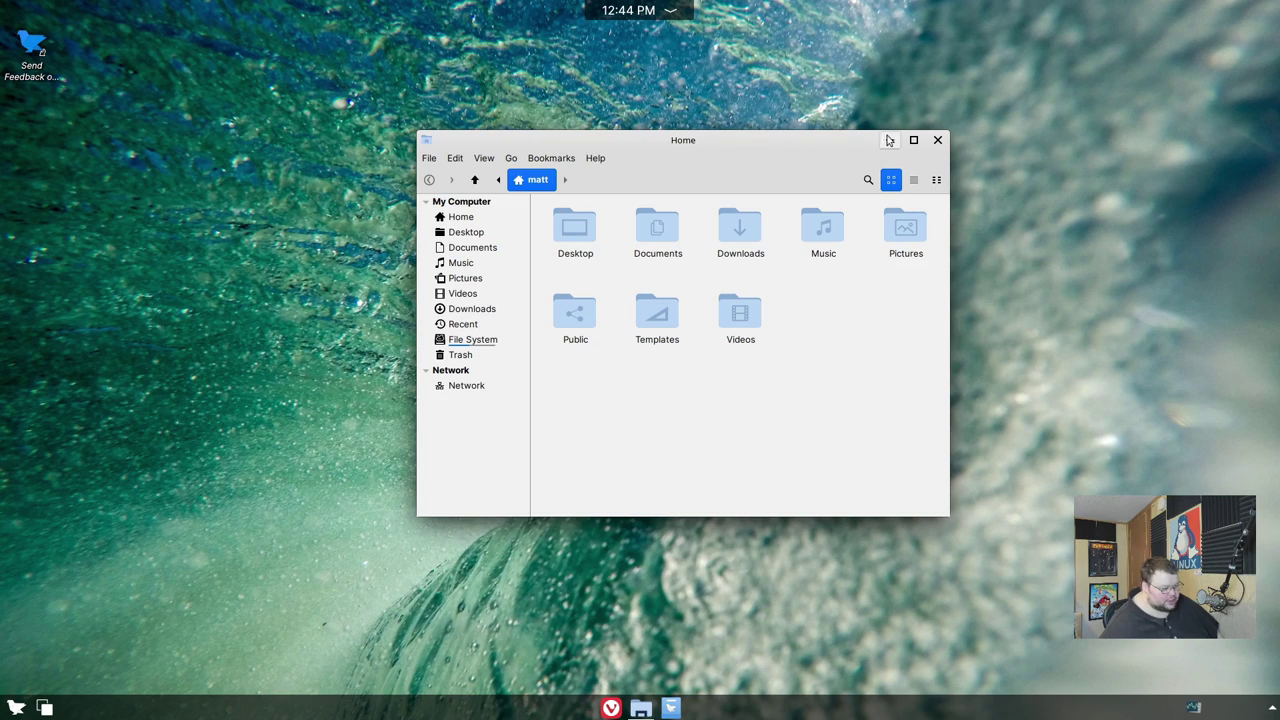
click(938, 141)
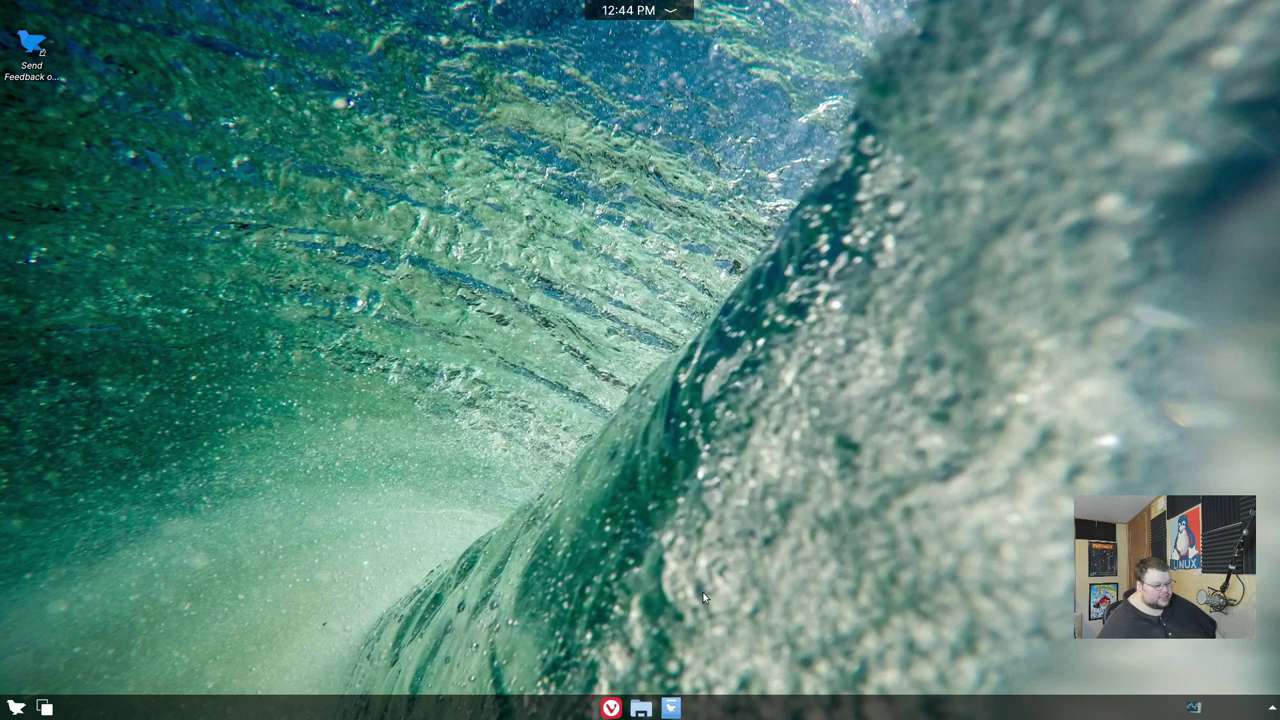
- Open the Store and drag its window from the screen bottom back to full size
click(671, 708)
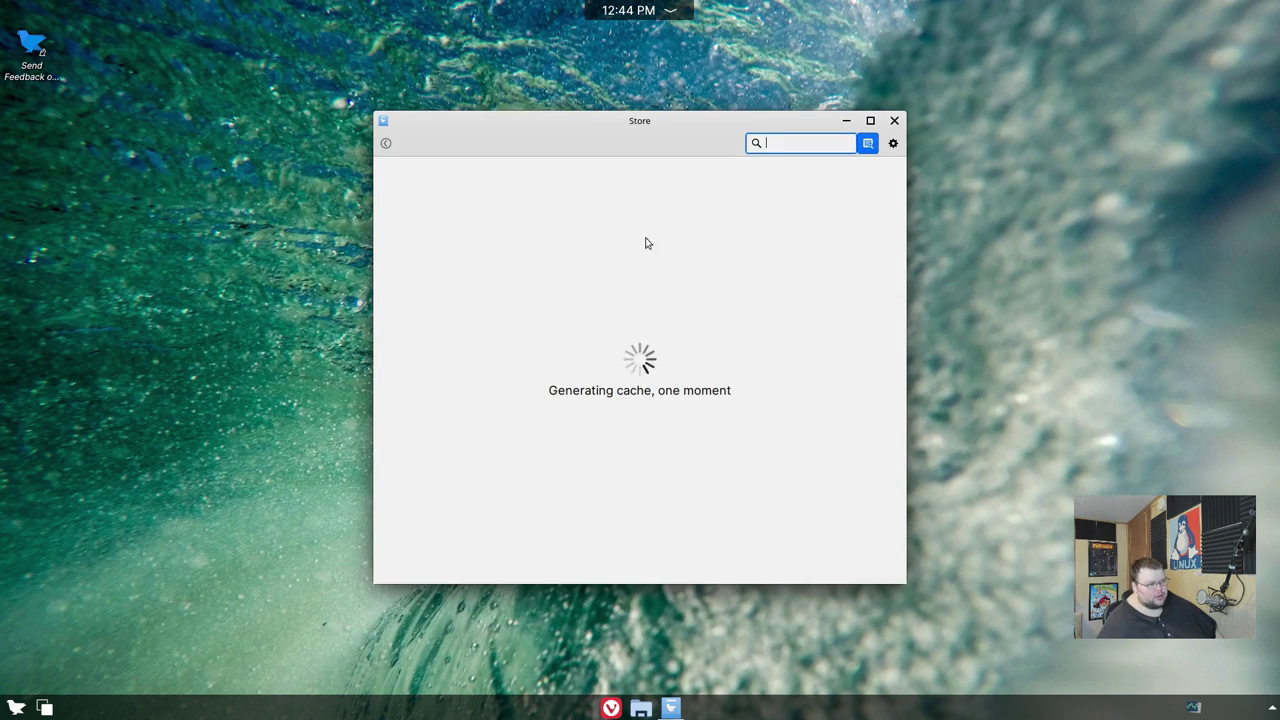
drag(703, 123, 620, 708)
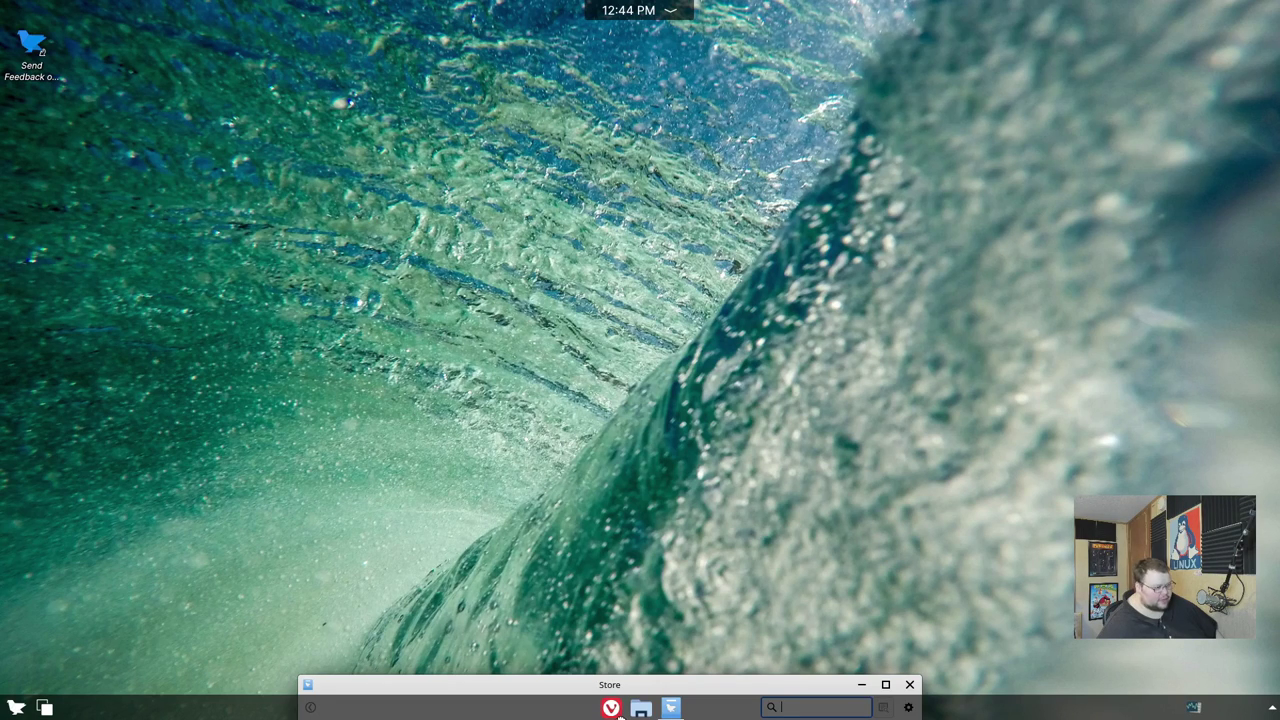
drag(619, 710, 622, 710)
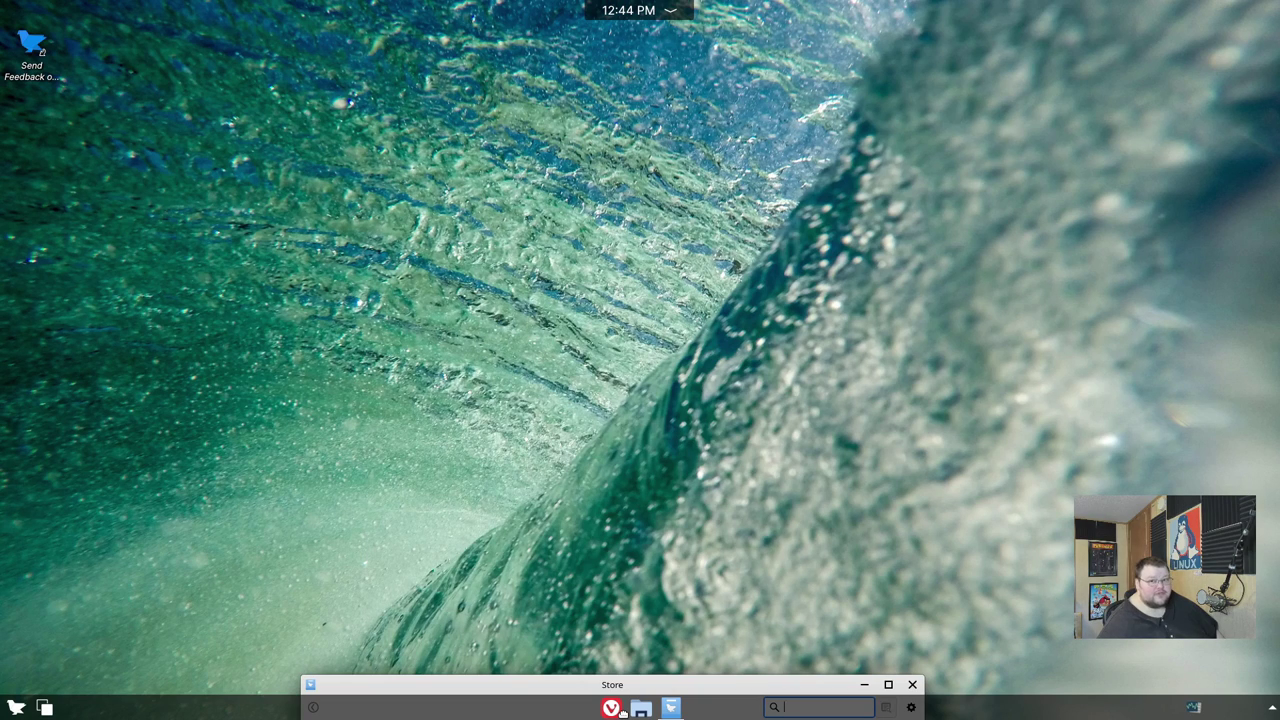
mouse_move(622, 710)
mouse_down()
mouse_move(655, 600)
mouse_move(645, 704)
mouse_up()
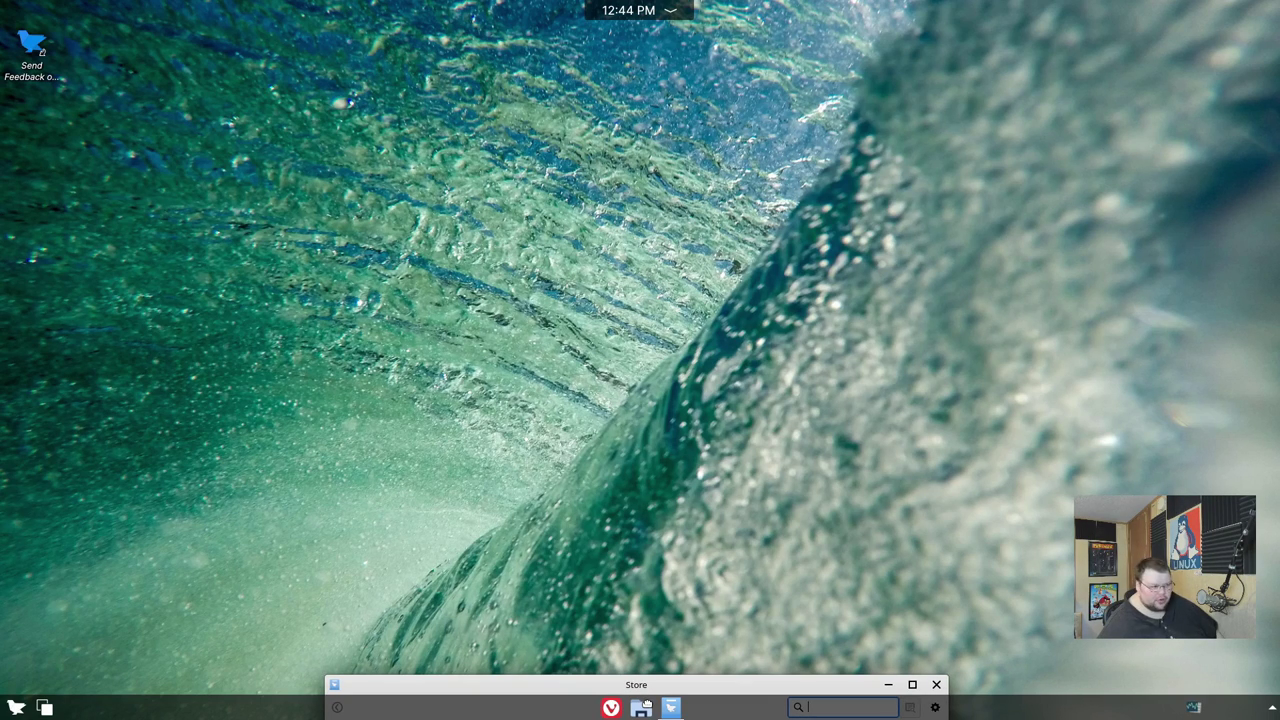
drag(645, 704, 645, 704)
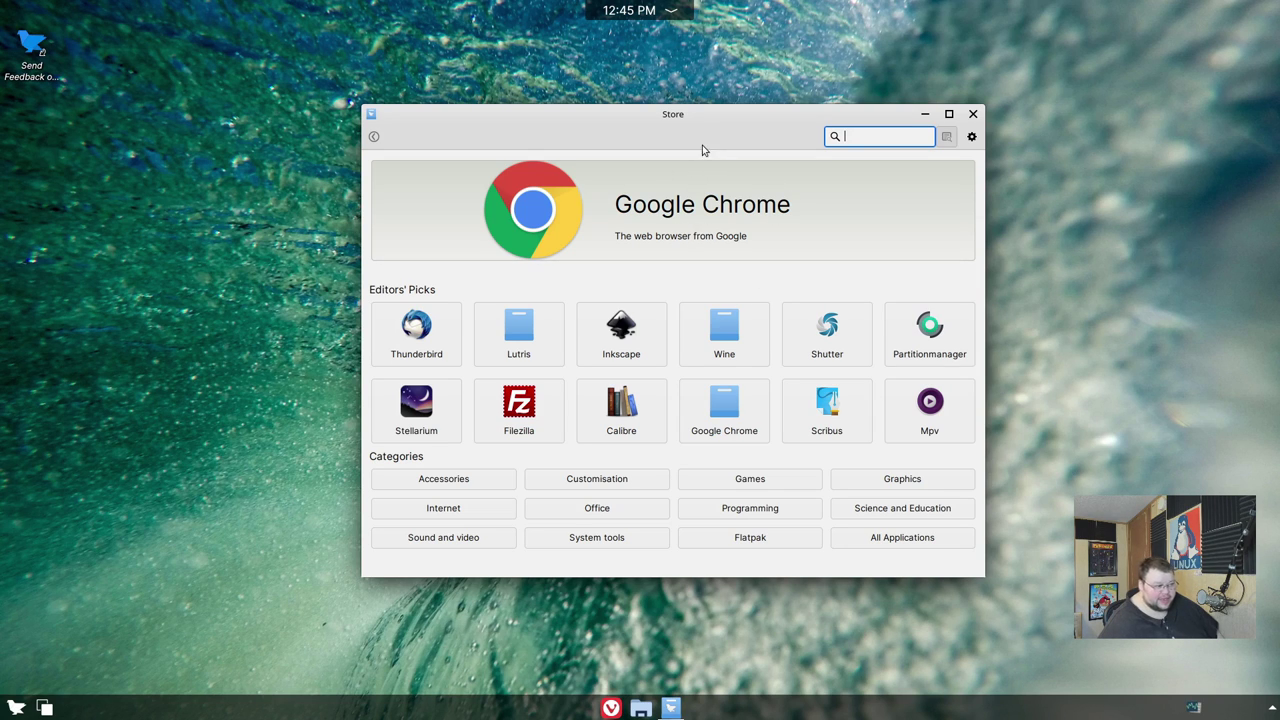
- Reposition the Store window and open the Scribus details page from Editors' Picks
drag(688, 122, 642, 110)
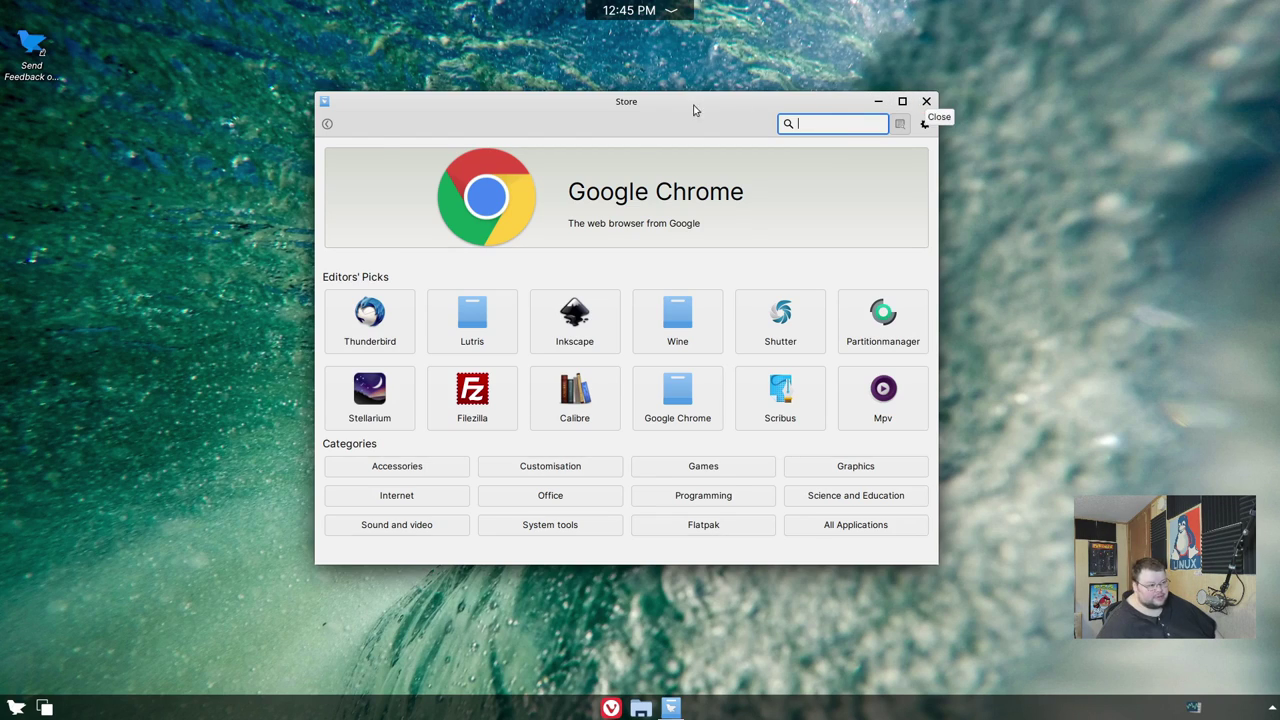
drag(695, 110, 754, 111)
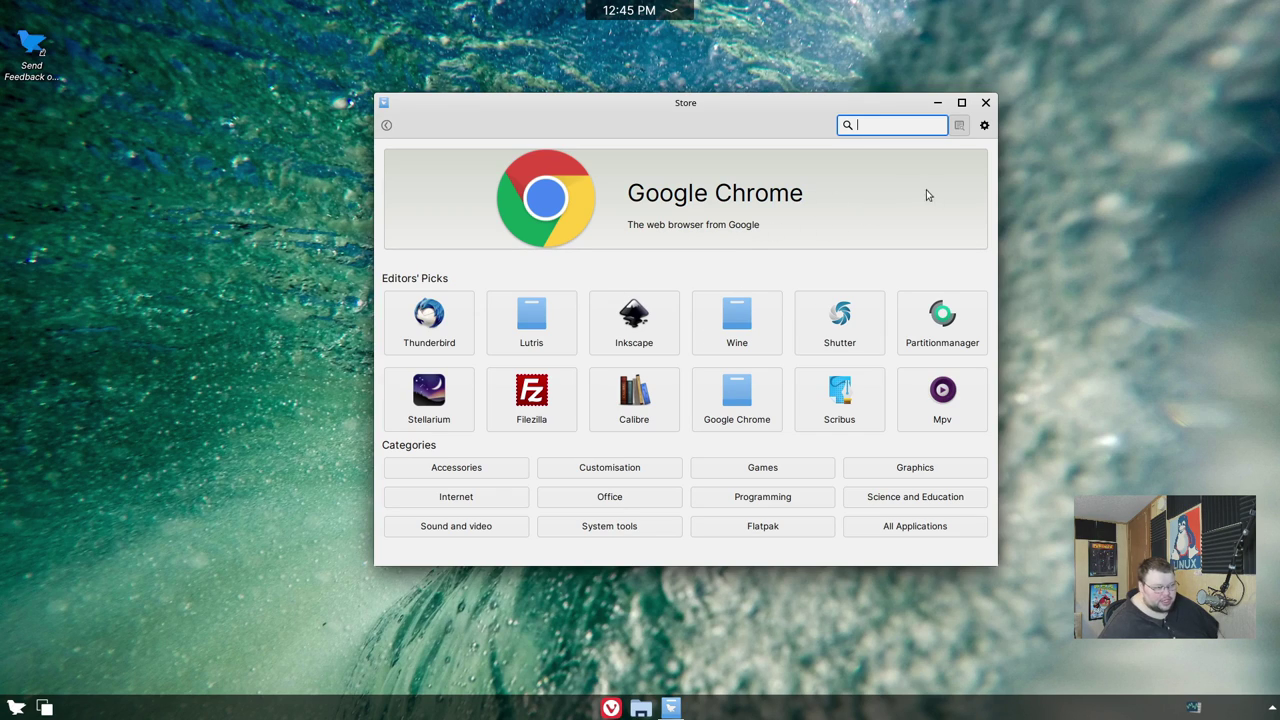
mouse_move(702, 104)
mouse_down()
mouse_move(660, 94)
mouse_move(681, 95)
mouse_up()
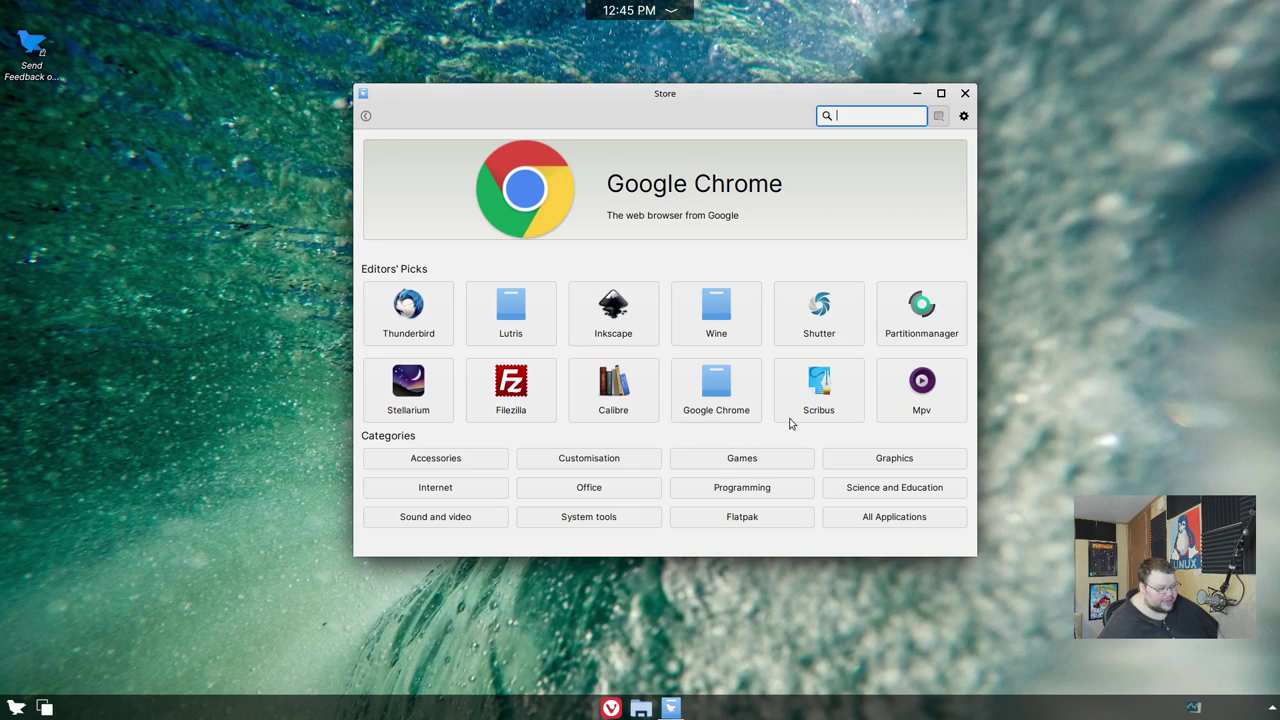
click(819, 390)
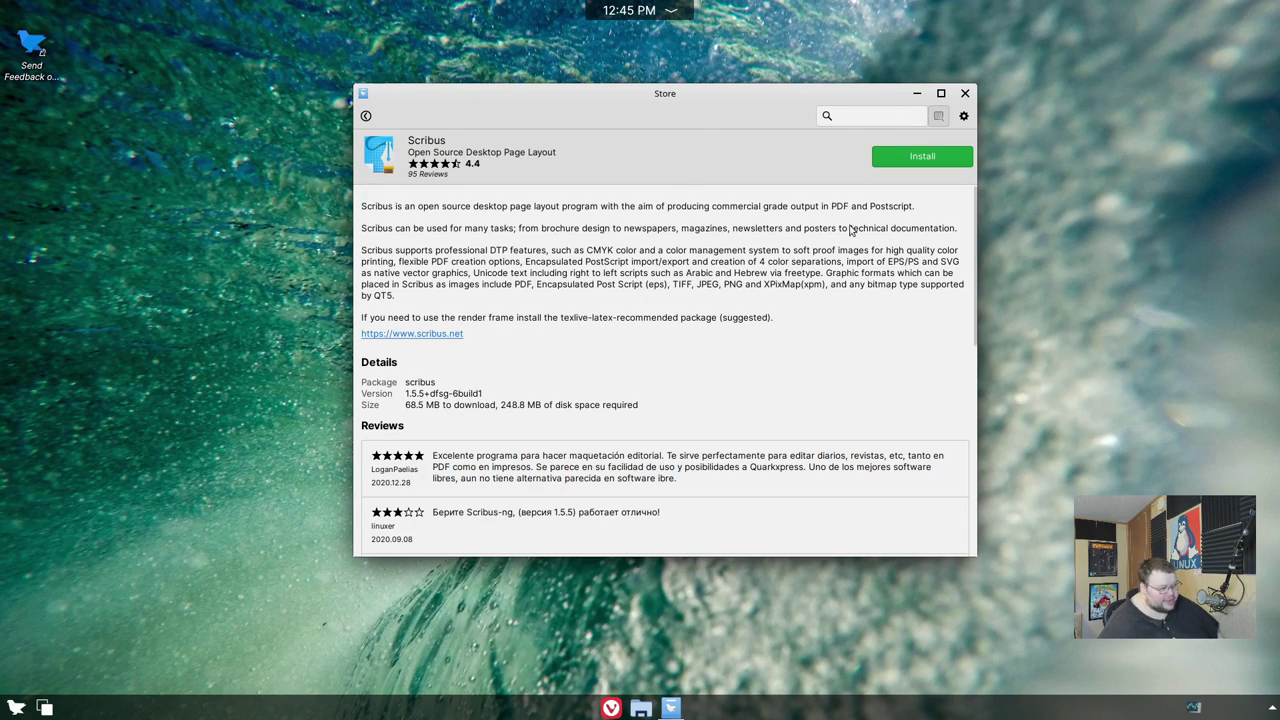
- Look at the Store's gear menu options, dismiss them, and close the Store
click(964, 116)
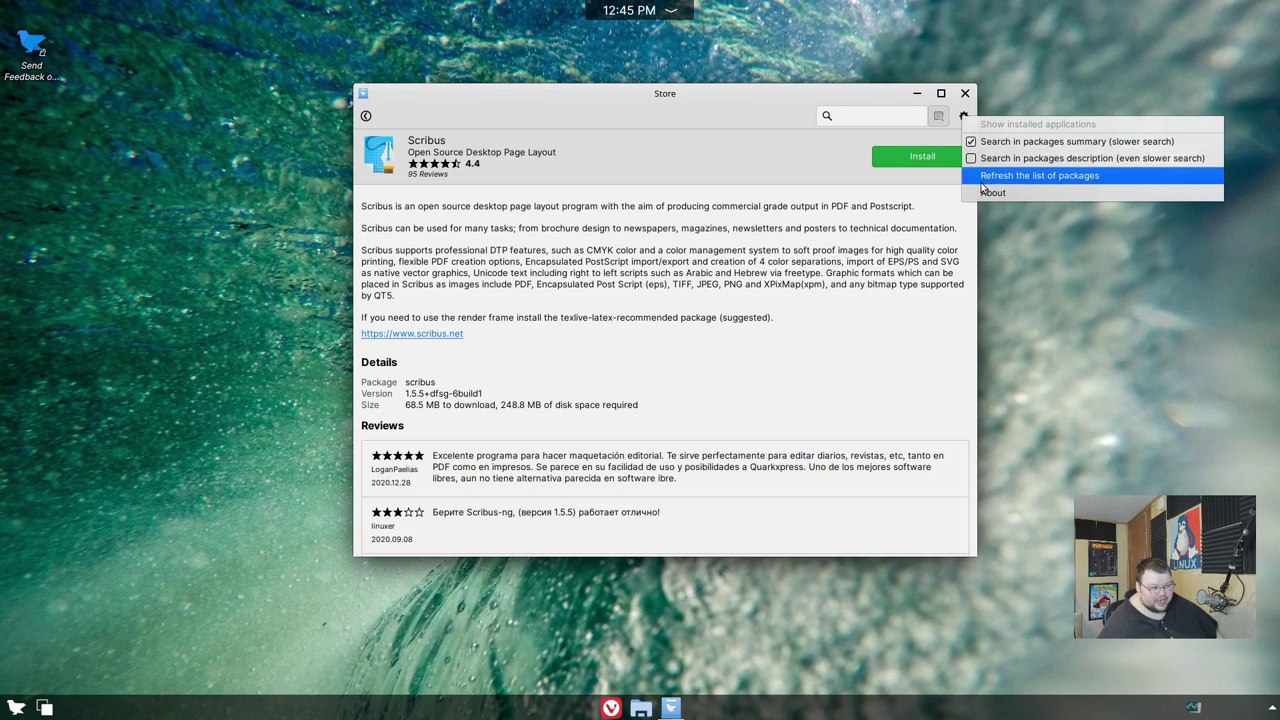
click(704, 172)
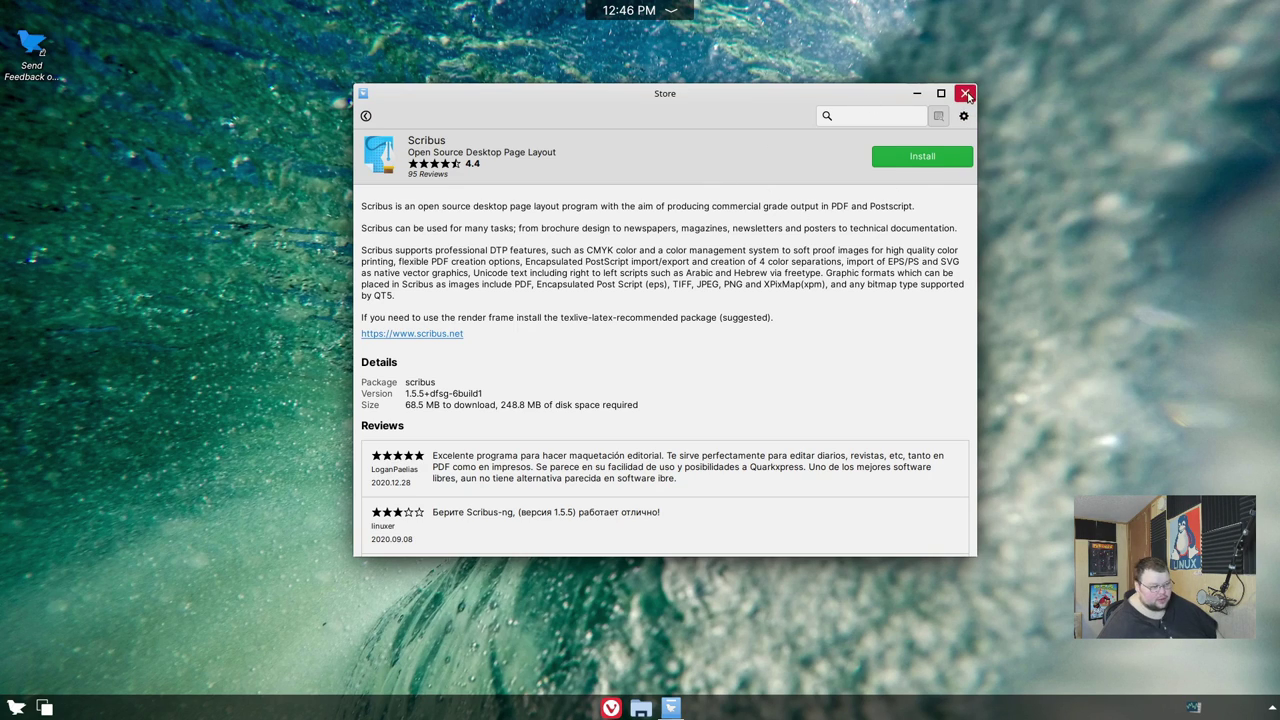
click(965, 93)
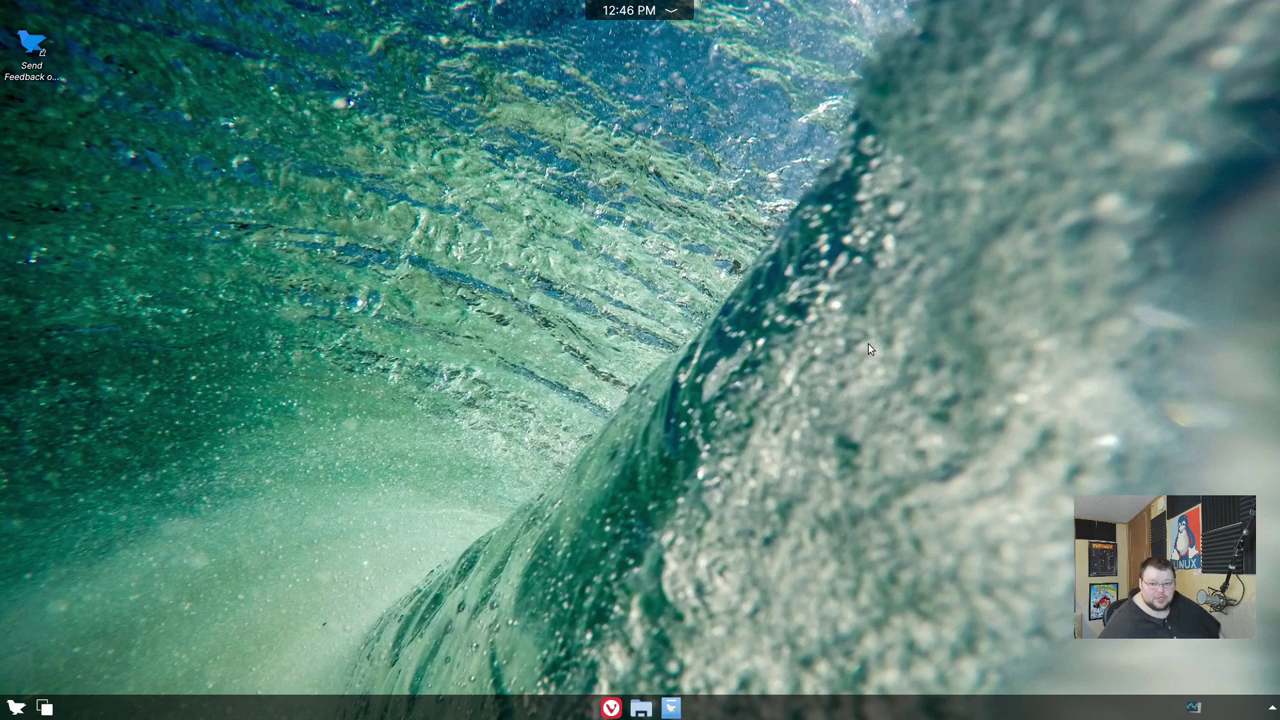
- Browse the launcher's Graphics, Multimedia and Office categories, ending on Settings
click(17, 708)
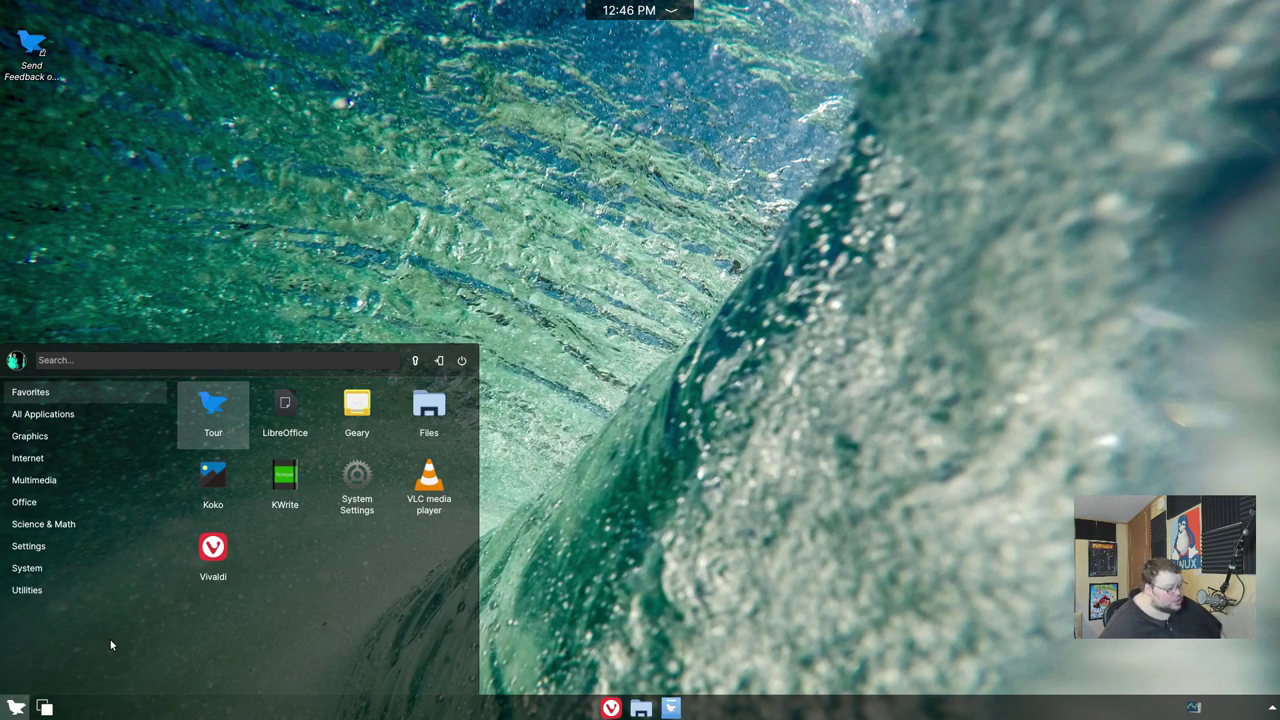
click(60, 524)
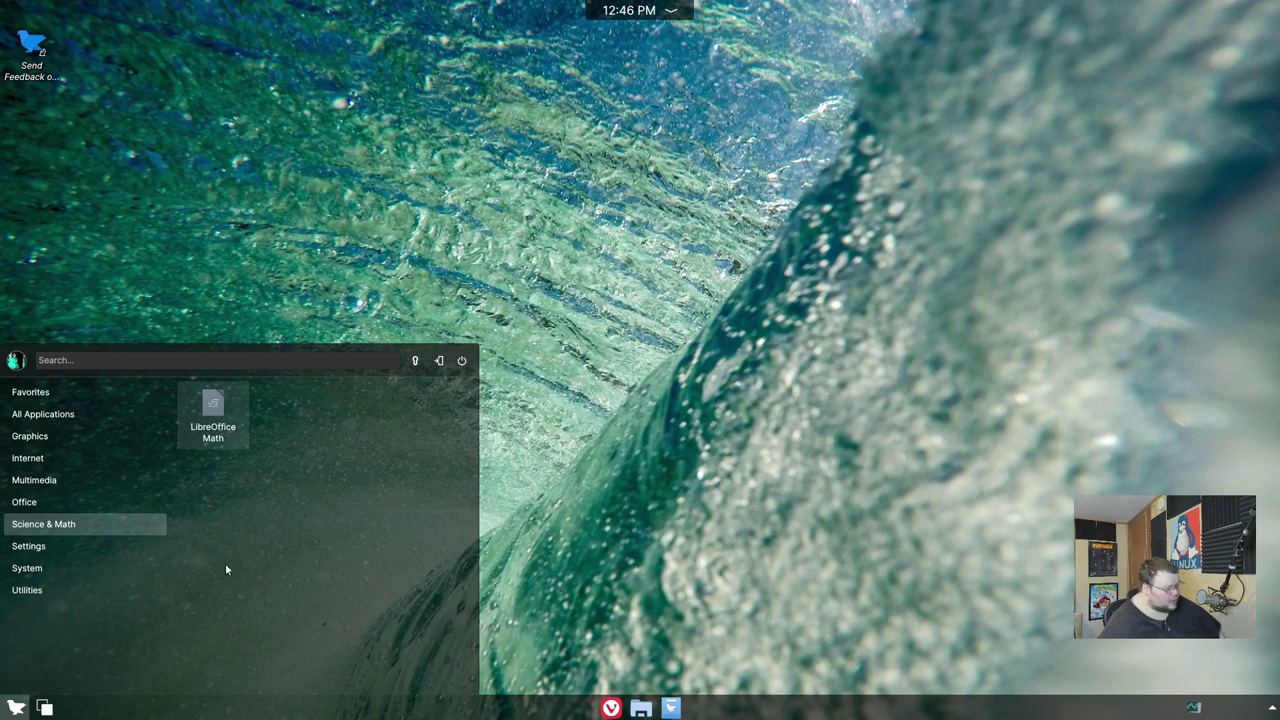
click(61, 440)
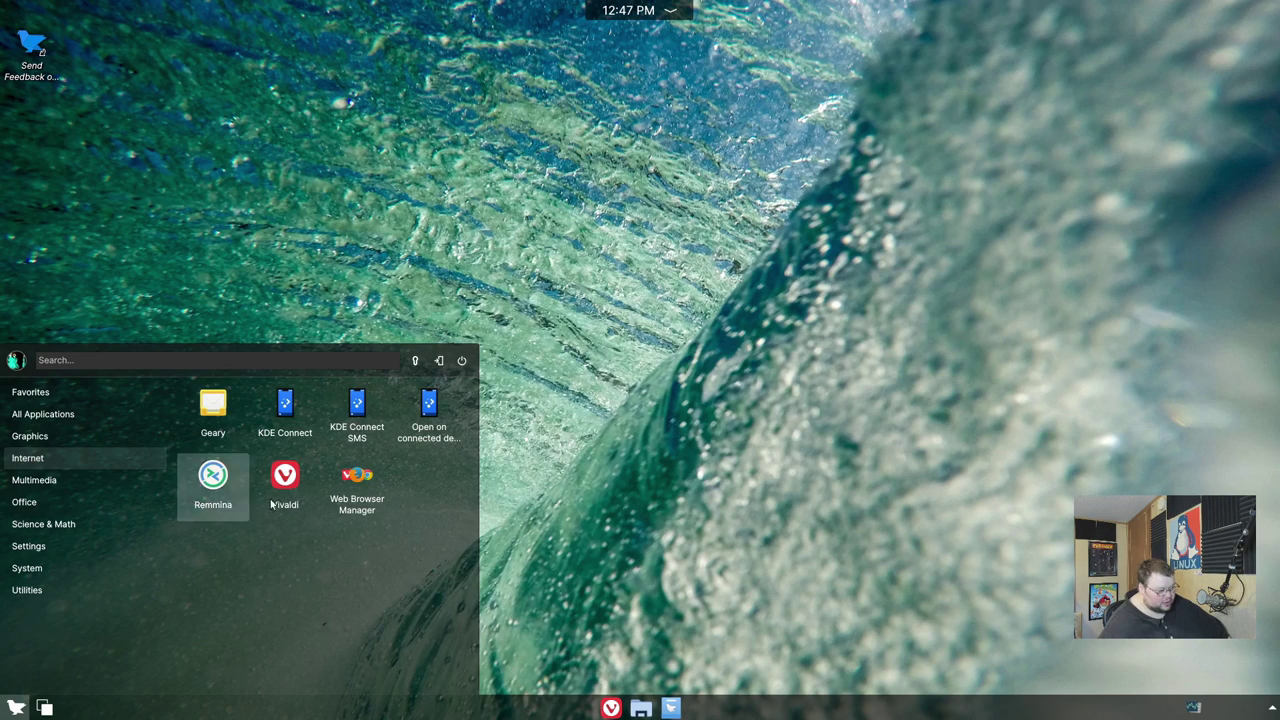
click(113, 485)
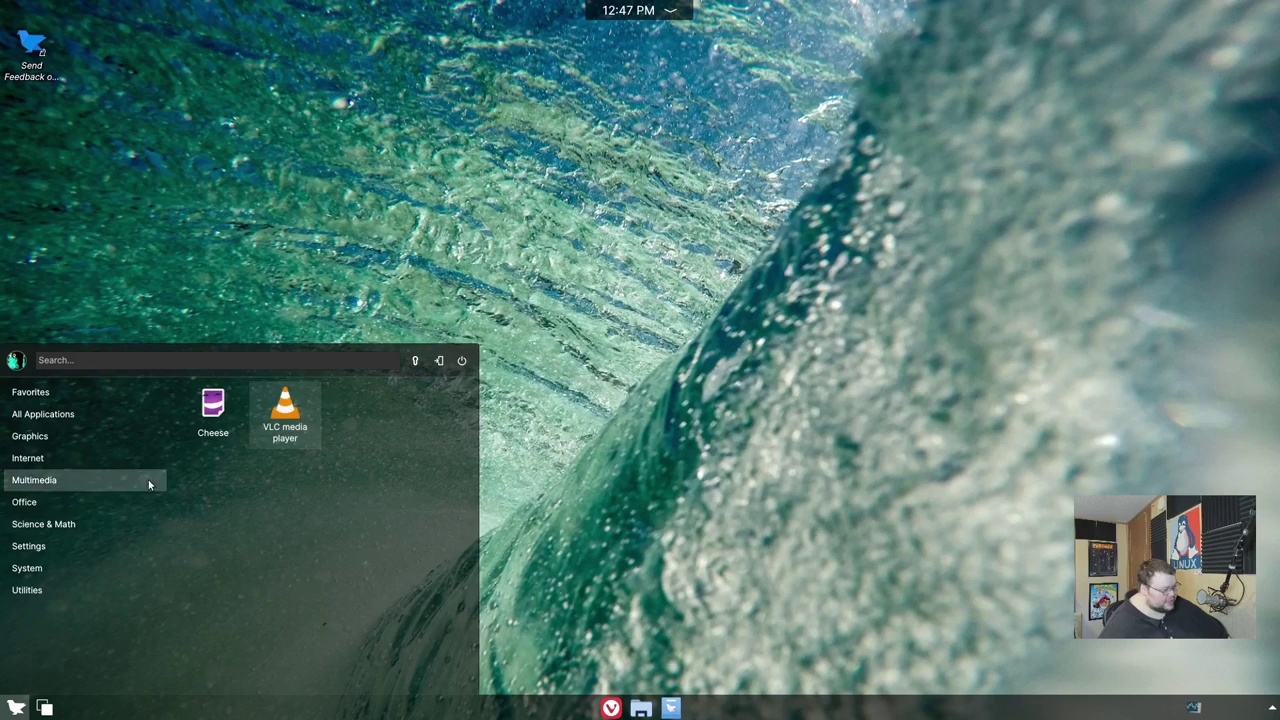
click(85, 502)
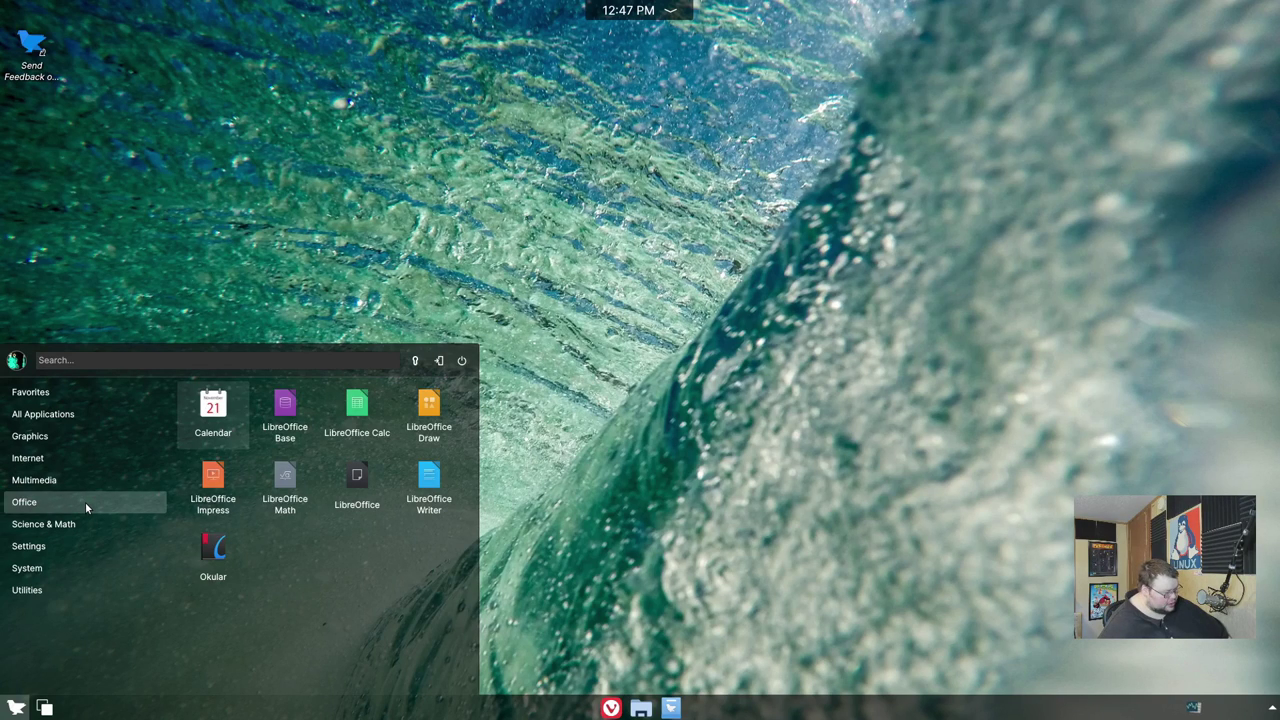
click(68, 547)
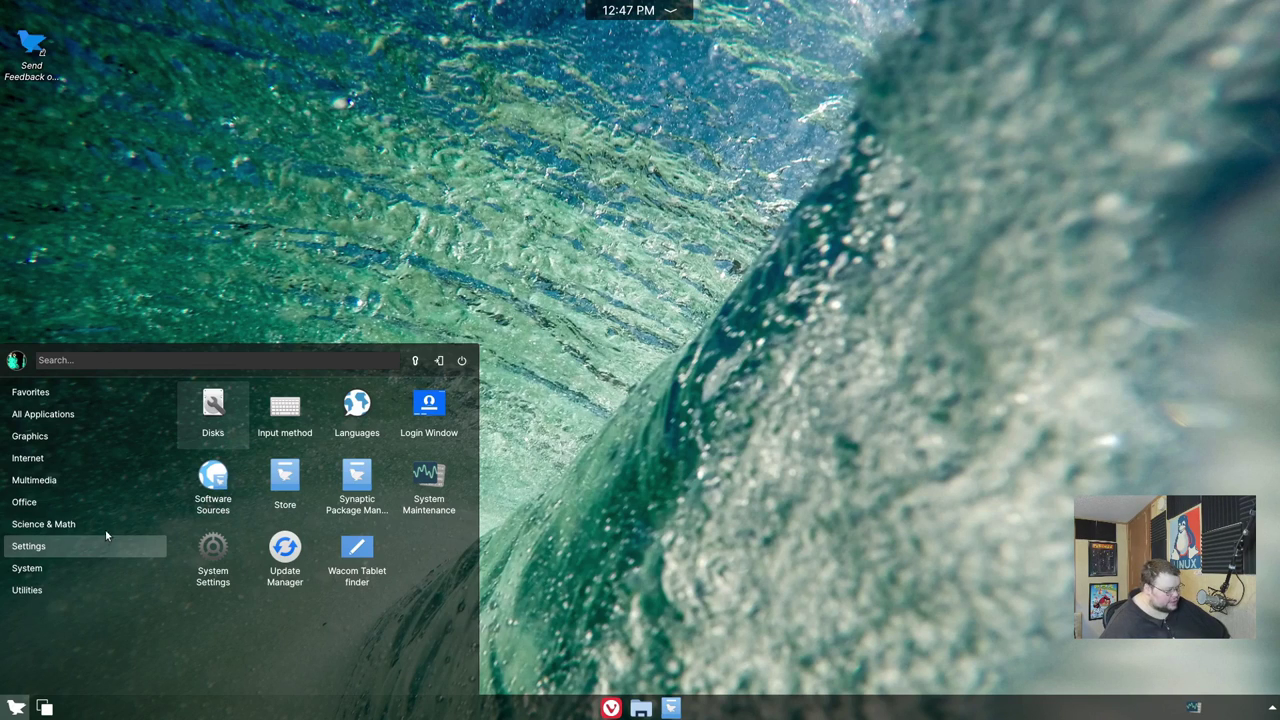
- Launch Disks, view the 27 GB disk's 18 GB Ext4 and 9.1 GB swap partitions, then close it
click(210, 408)
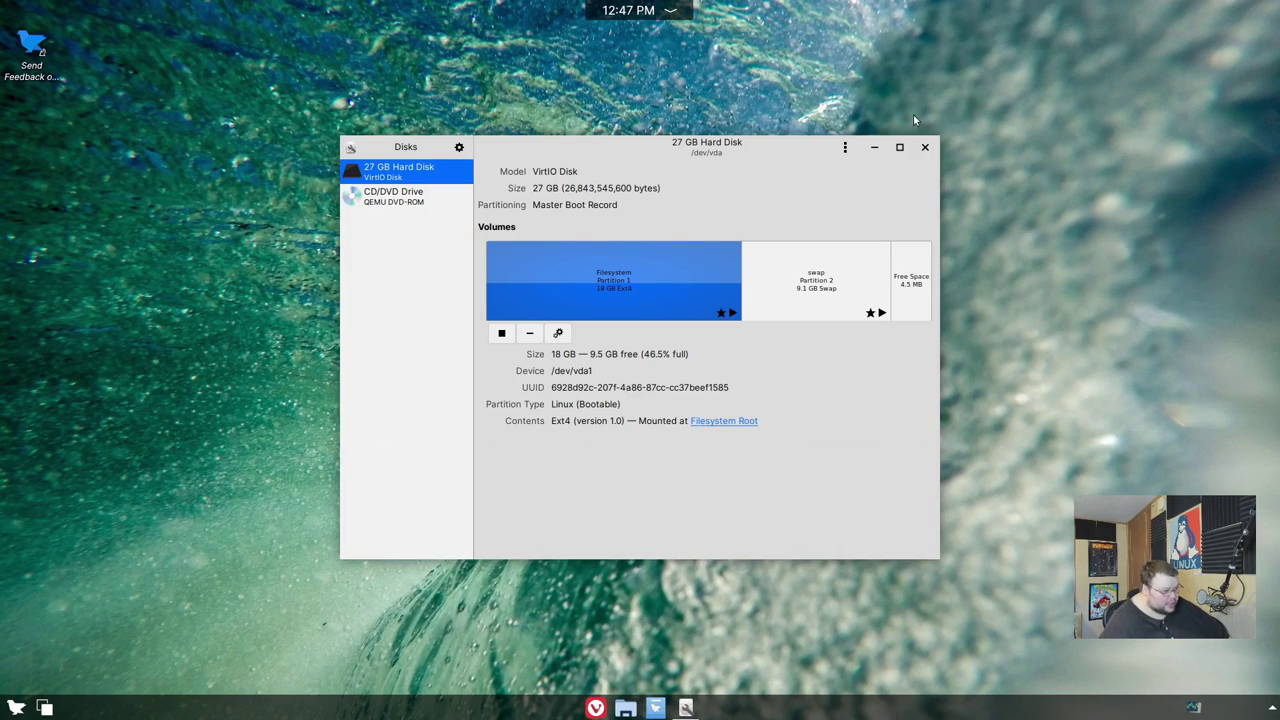
drag(787, 148, 773, 119)
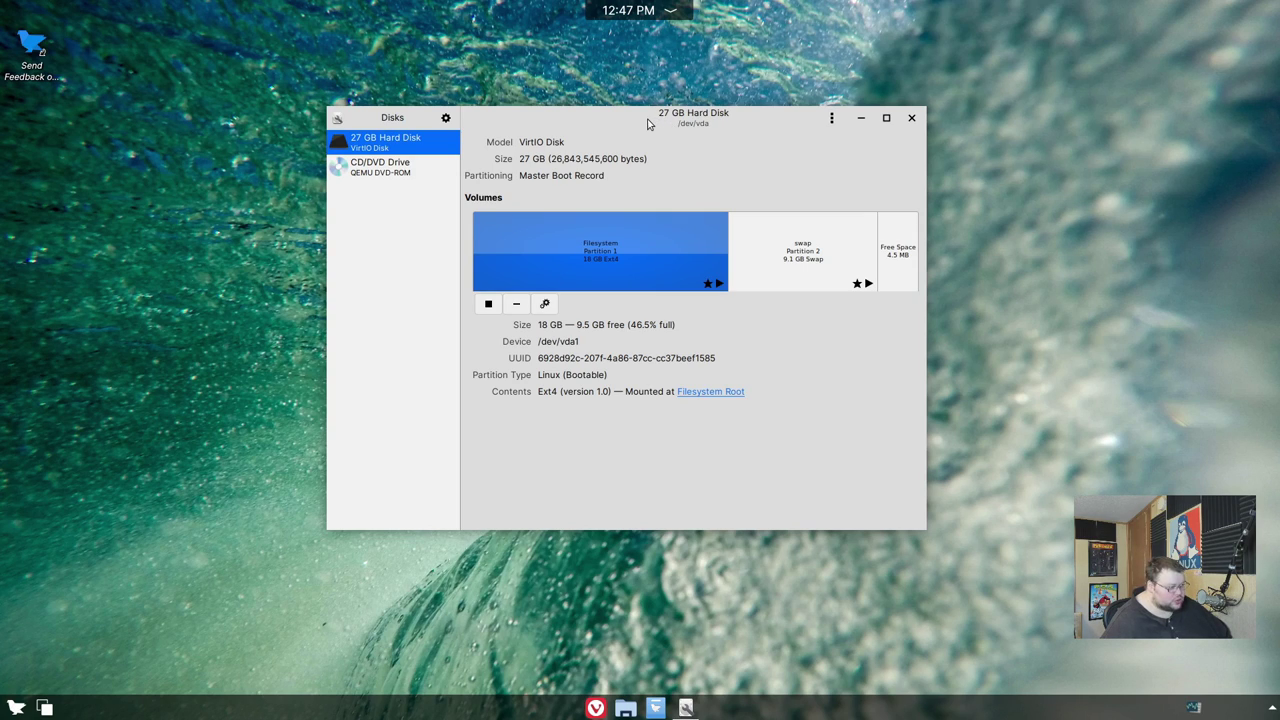
drag(660, 120, 717, 114)
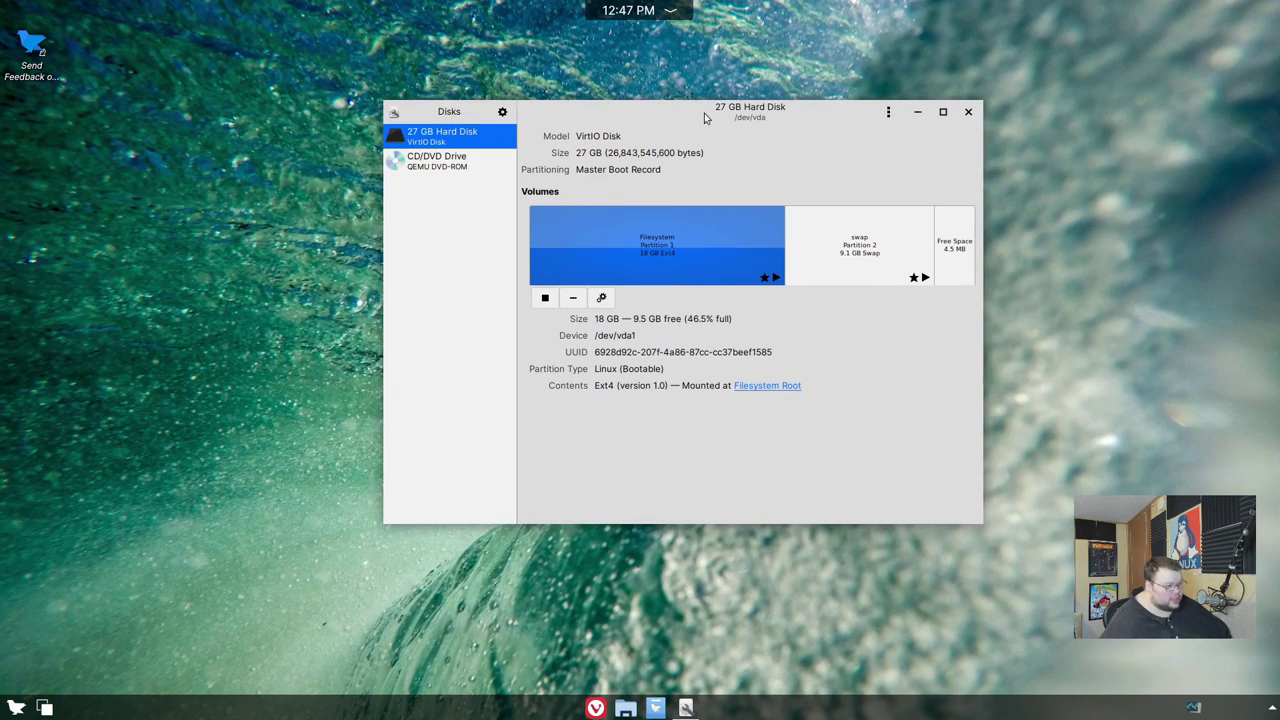
click(968, 112)
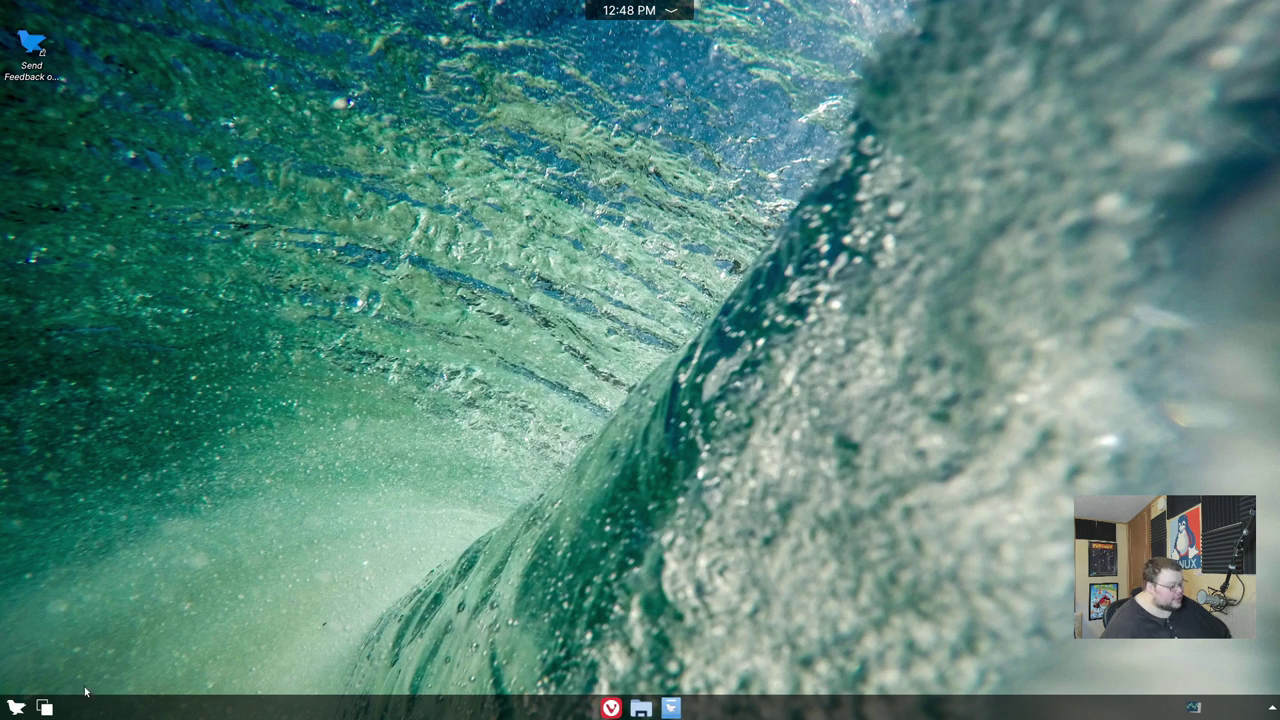
- Reach the launcher's Settings category and launch System Maintenance
click(16, 707)
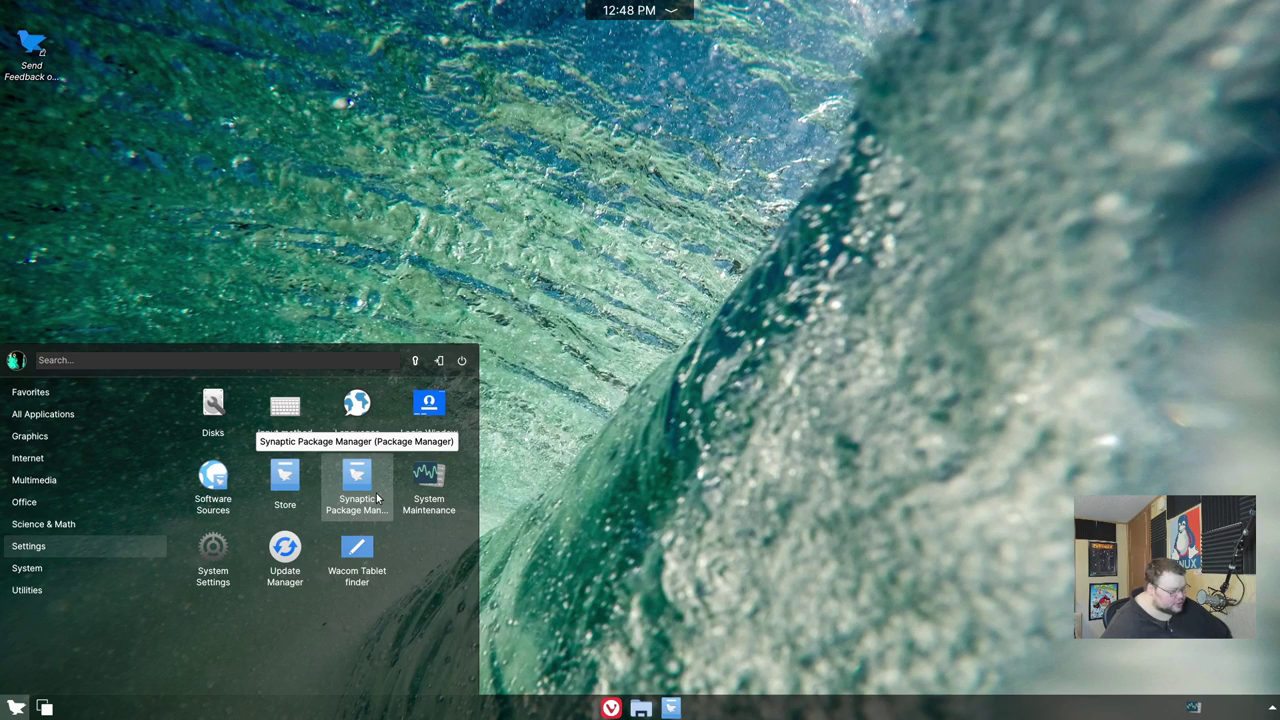
mouse_move(52, 567)
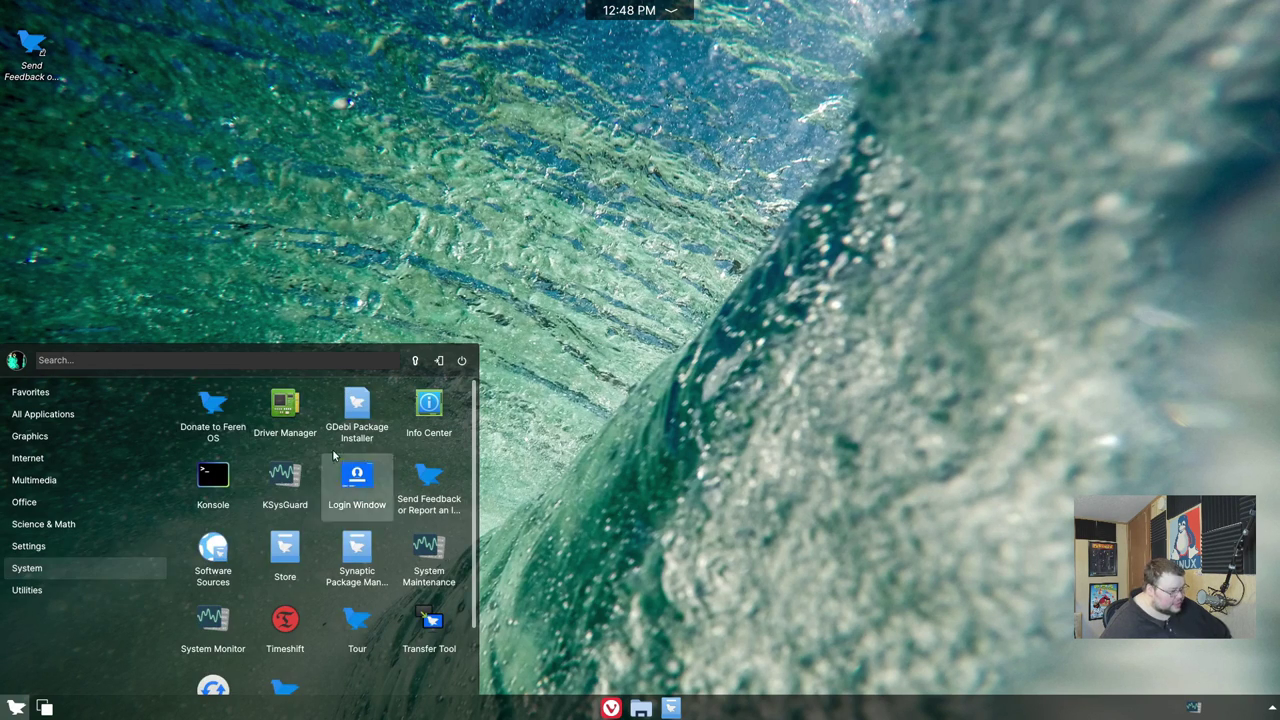
mouse_move(71, 528)
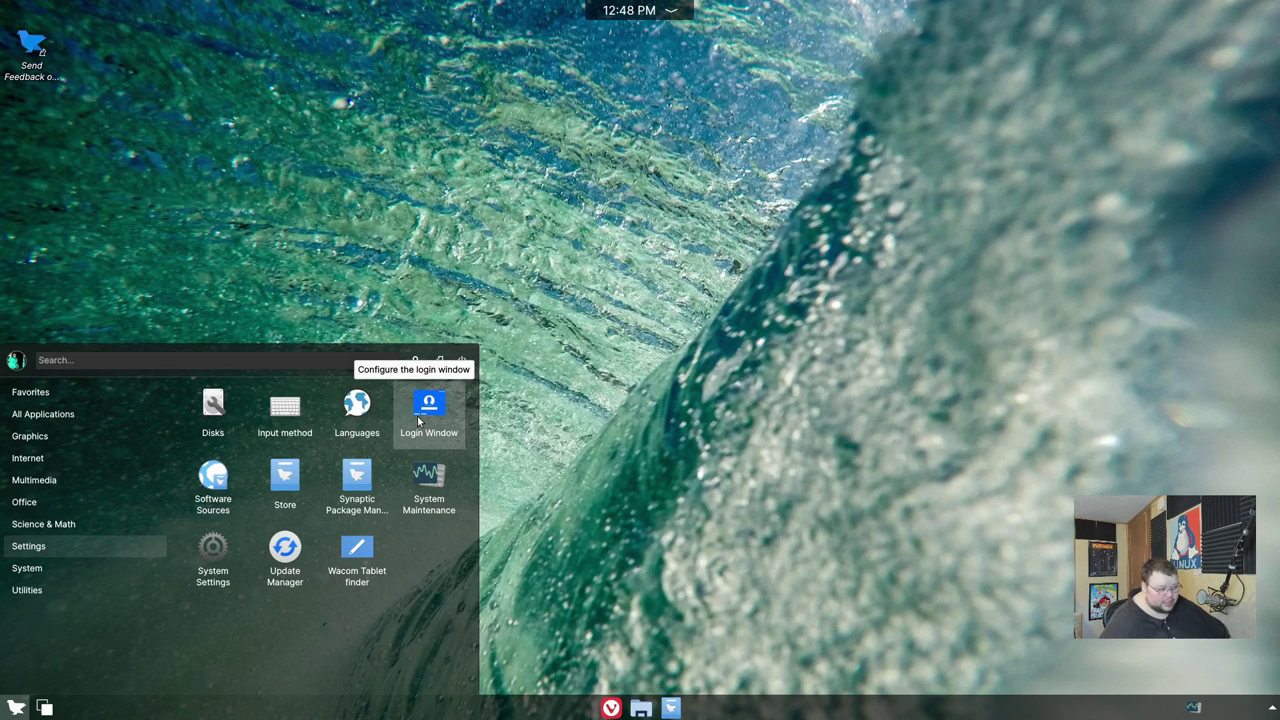
click(429, 485)
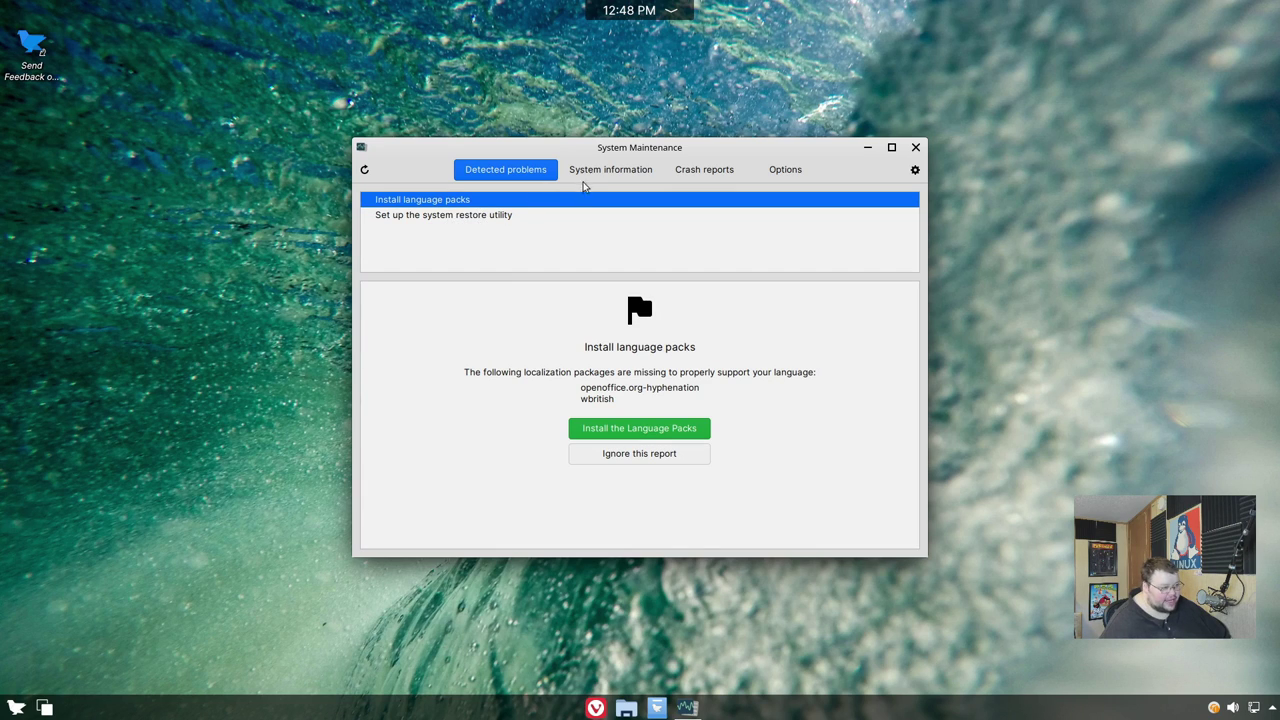
- View System information, Crash reports, Options and Detected problems, then close System Maintenance
click(600, 172)
click(704, 170)
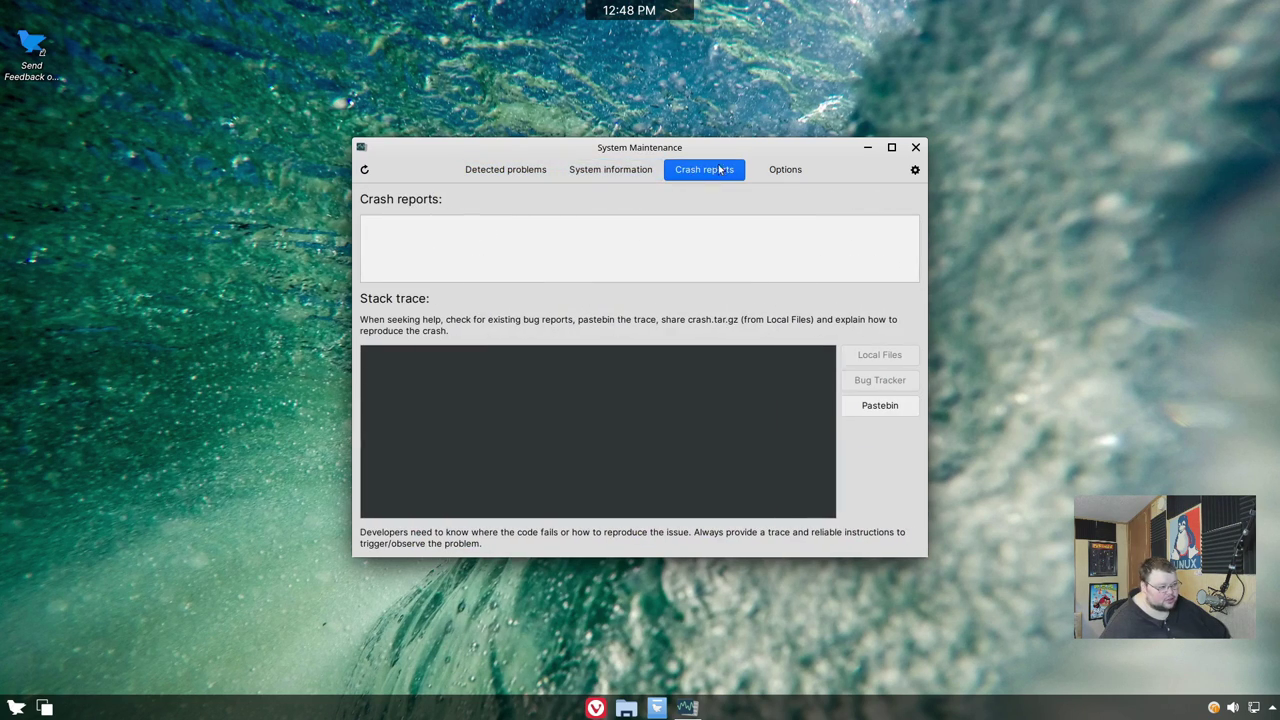
click(786, 170)
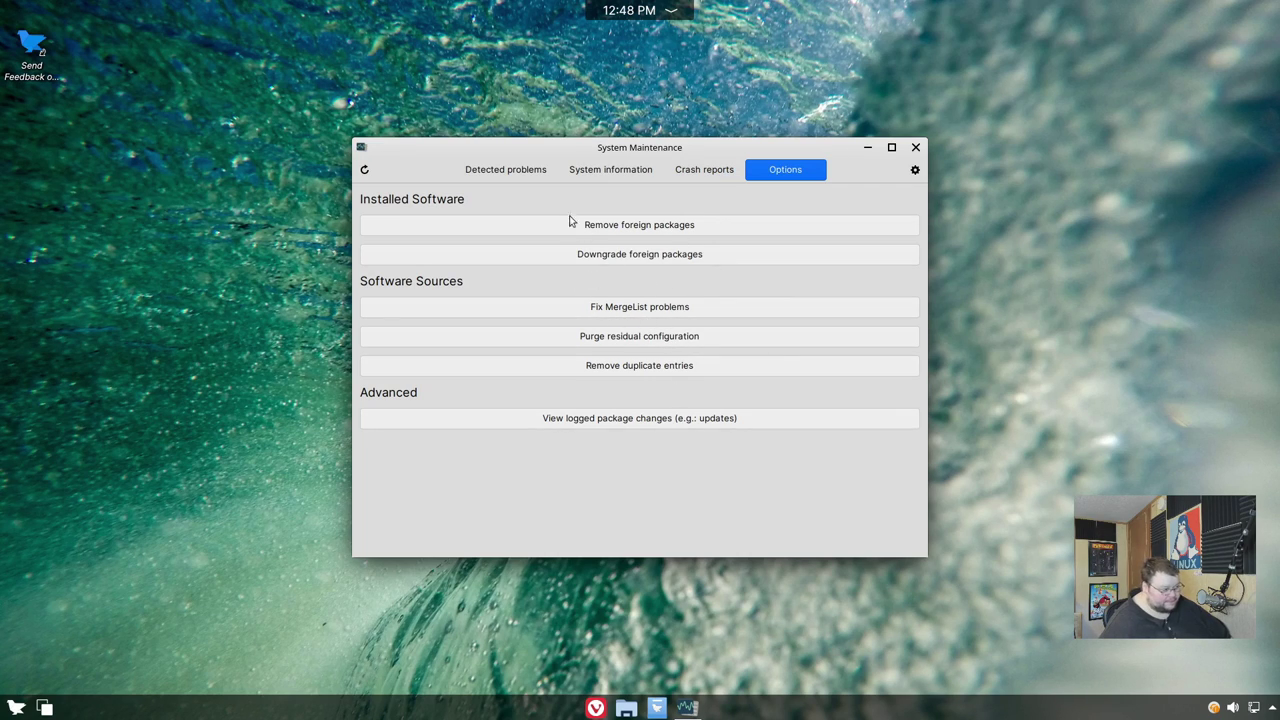
click(532, 174)
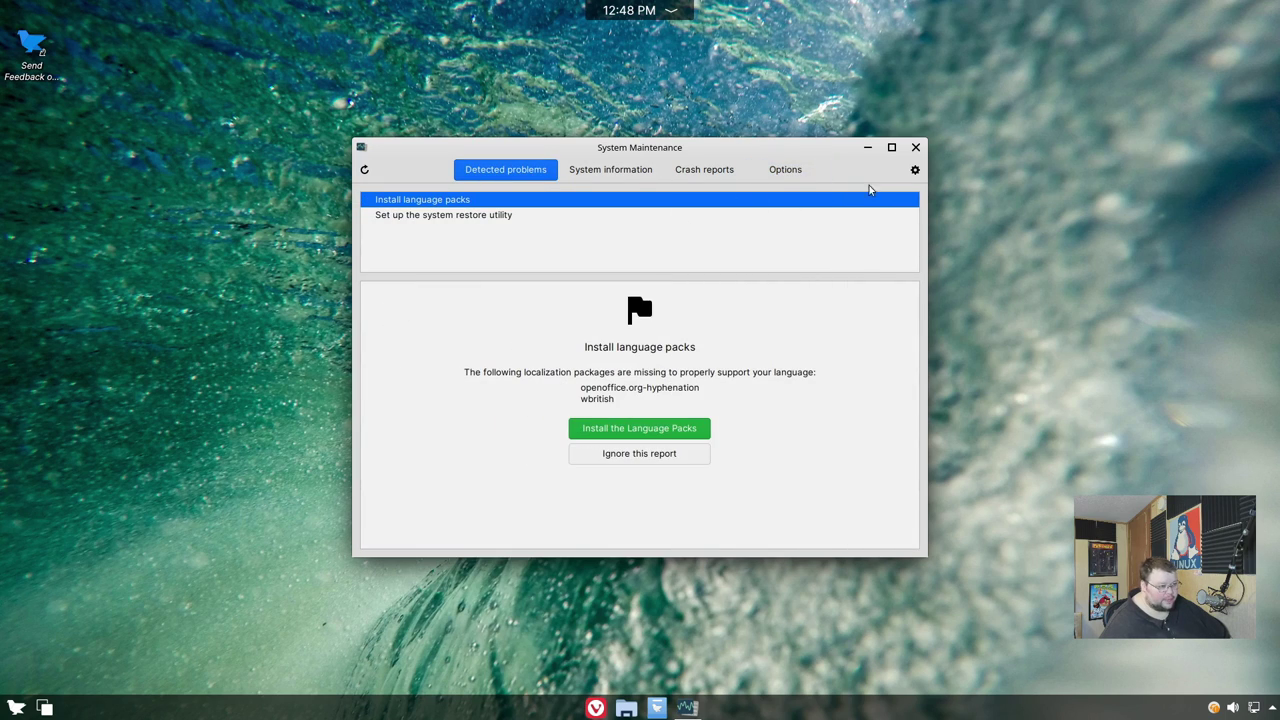
click(915, 147)
key(super)
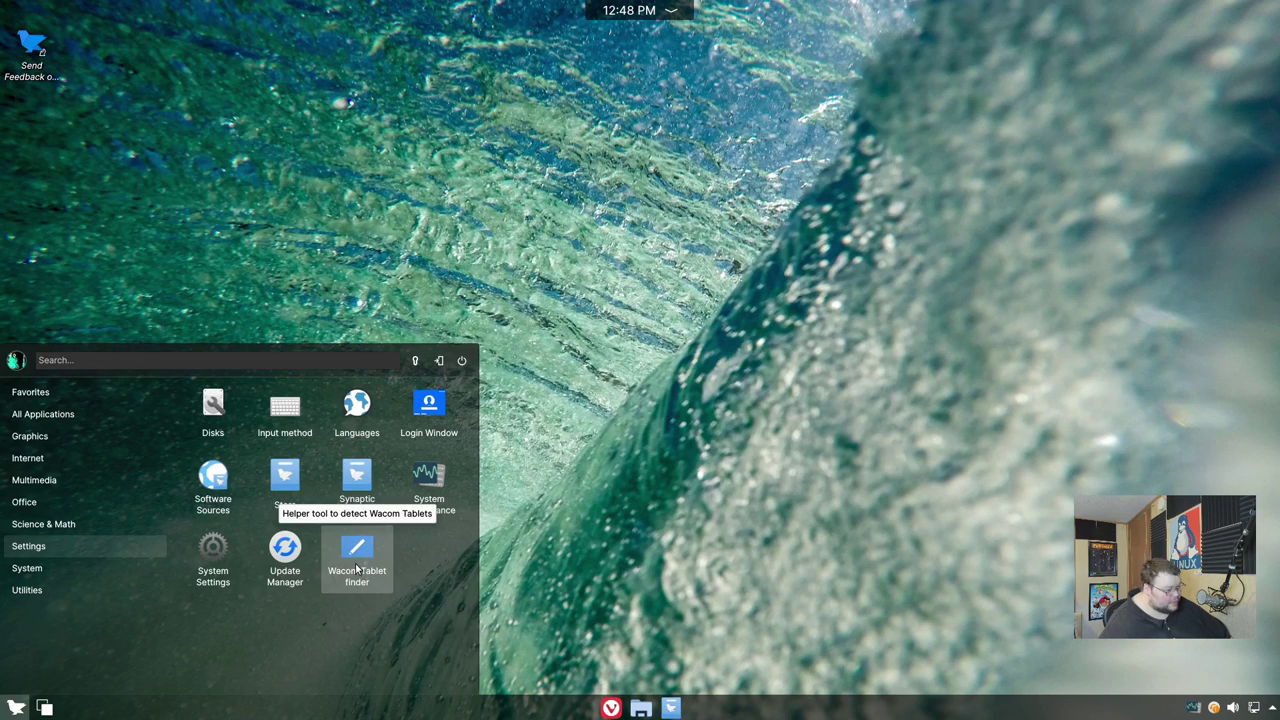
- Launch Update Manager, review the 8 pending updates (133 MB), then close it
click(288, 556)
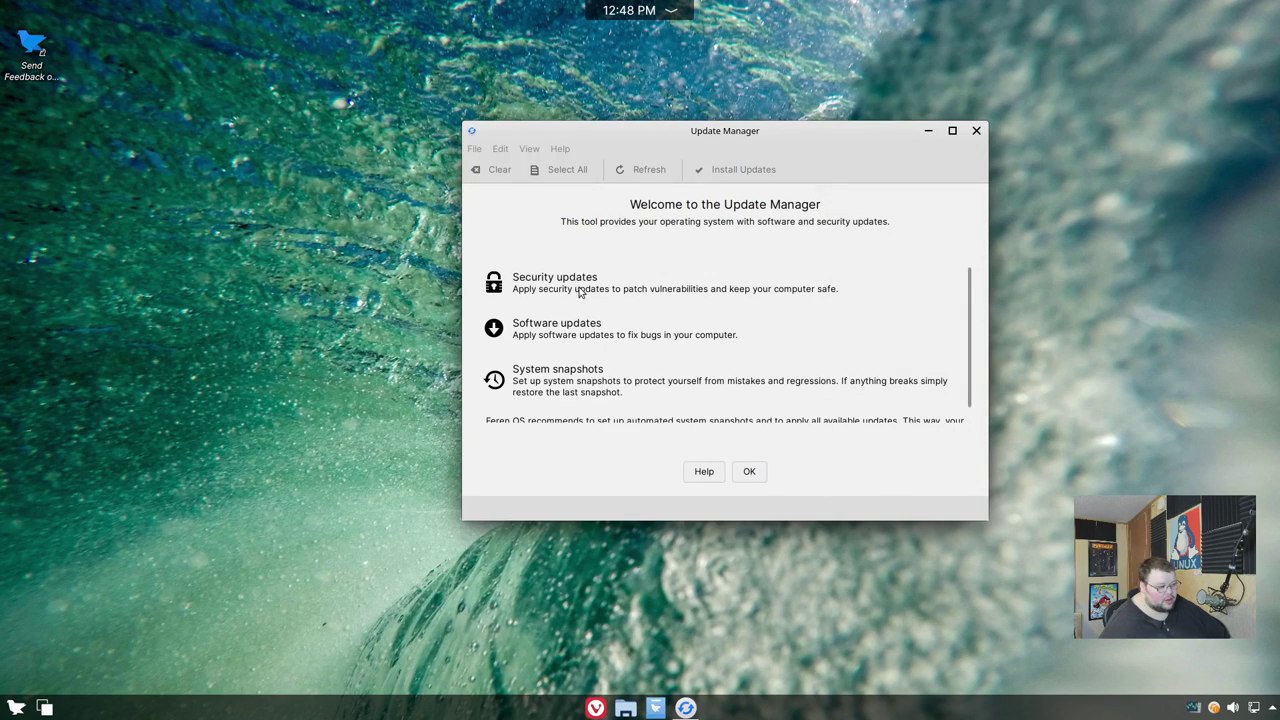
click(750, 472)
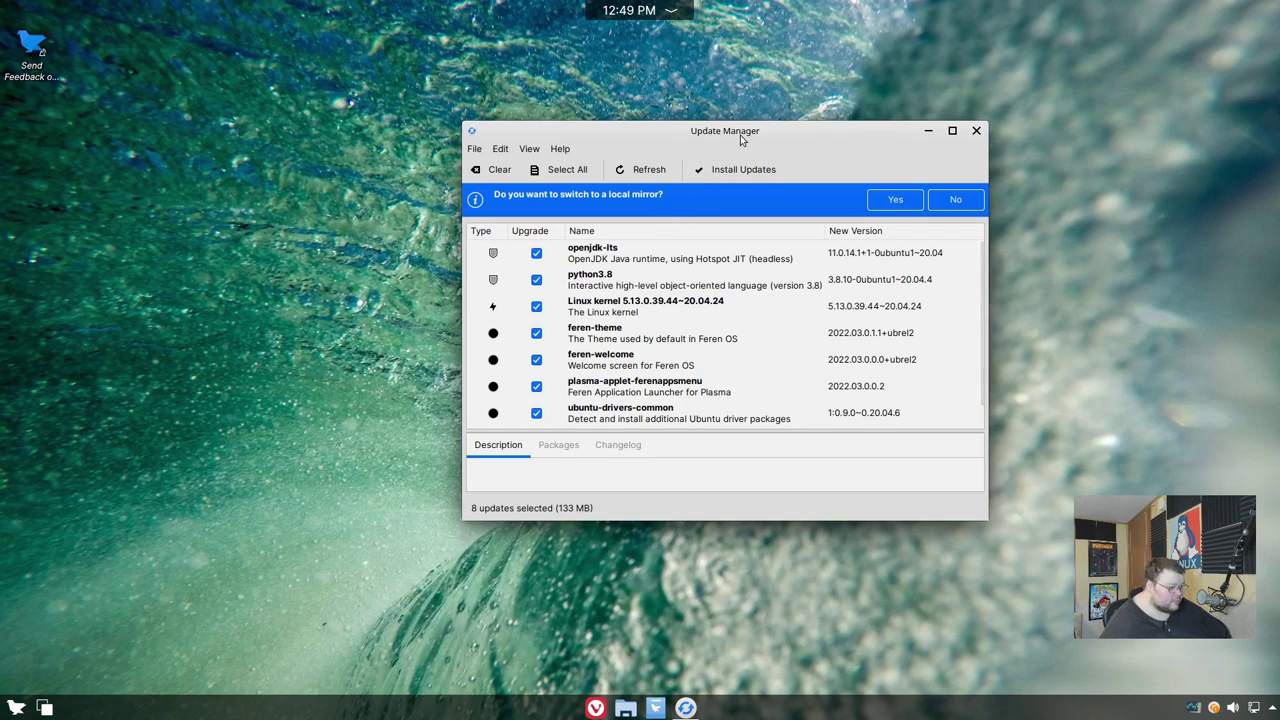
drag(740, 135, 704, 135)
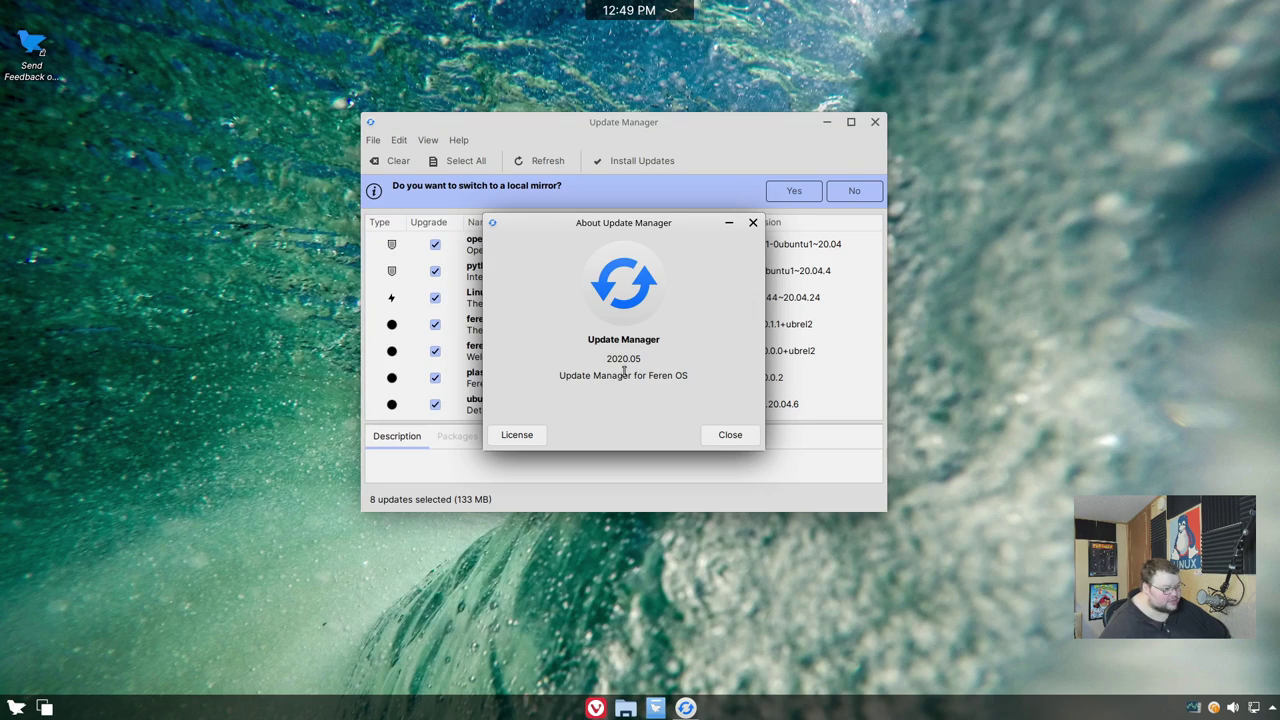
click(731, 435)
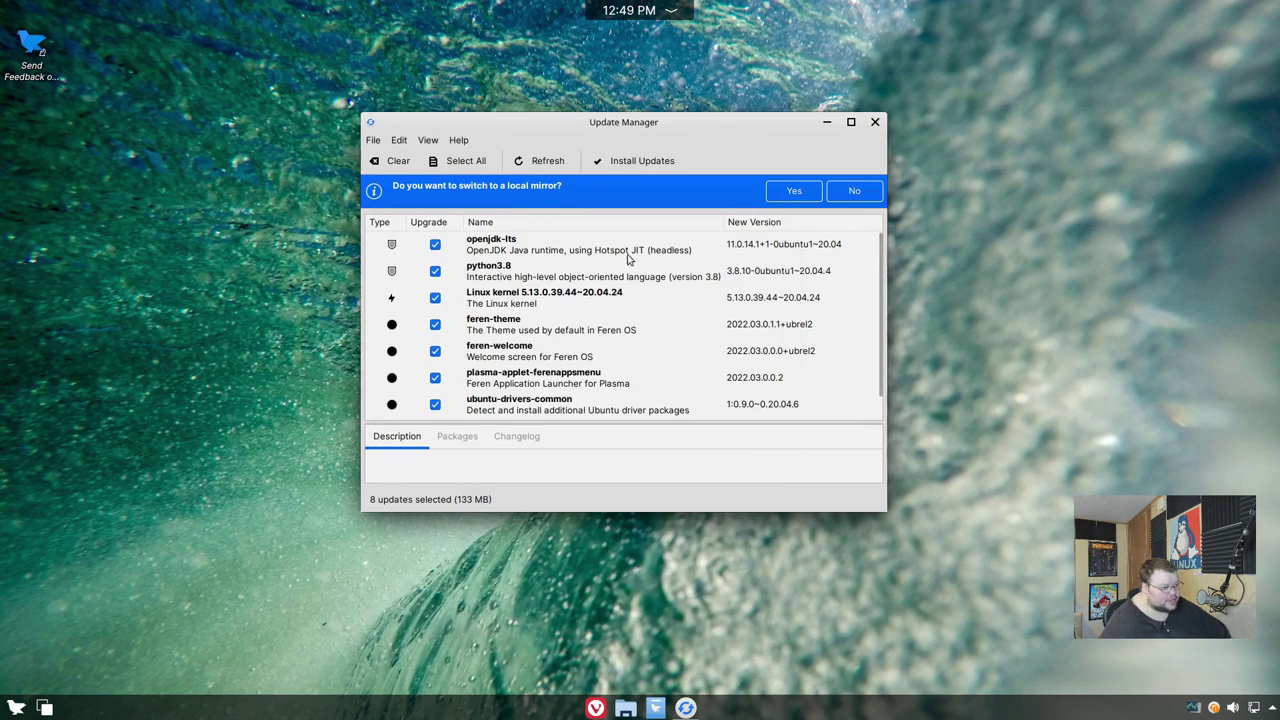
mouse_move(604, 129)
mouse_down()
mouse_move(637, 131)
mouse_move(615, 134)
mouse_up()
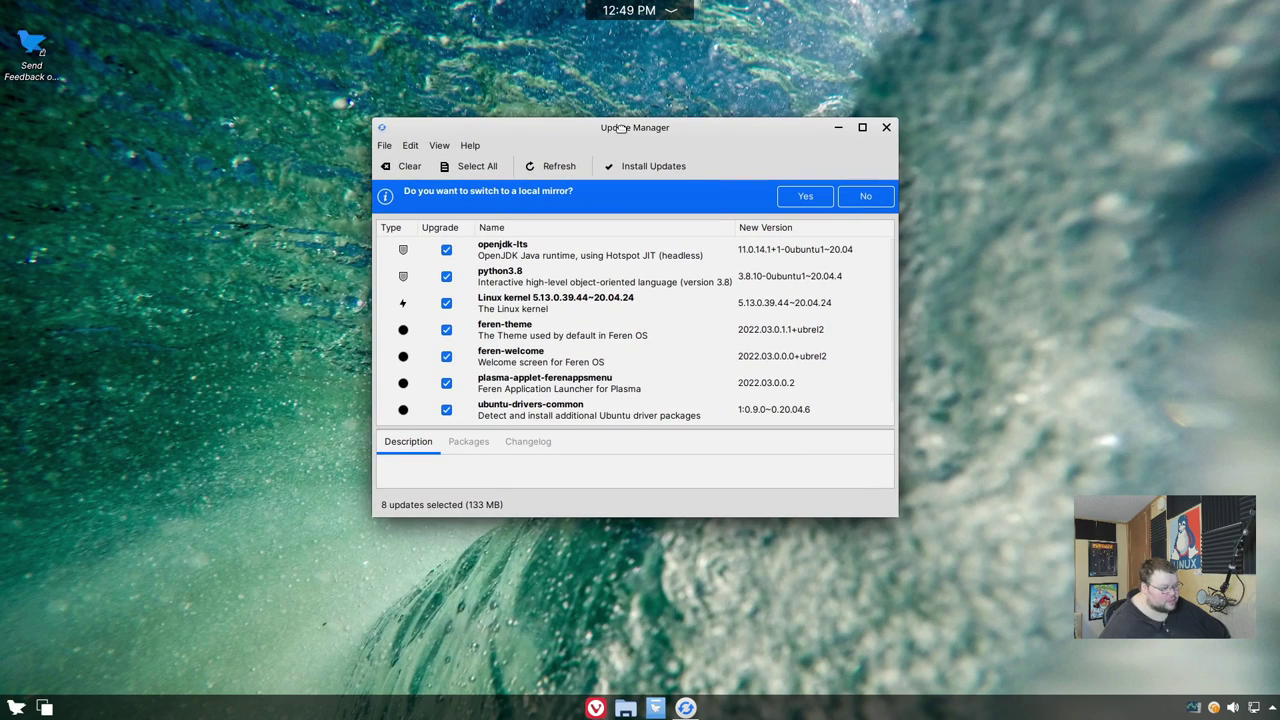
click(886, 127)
click(14, 708)
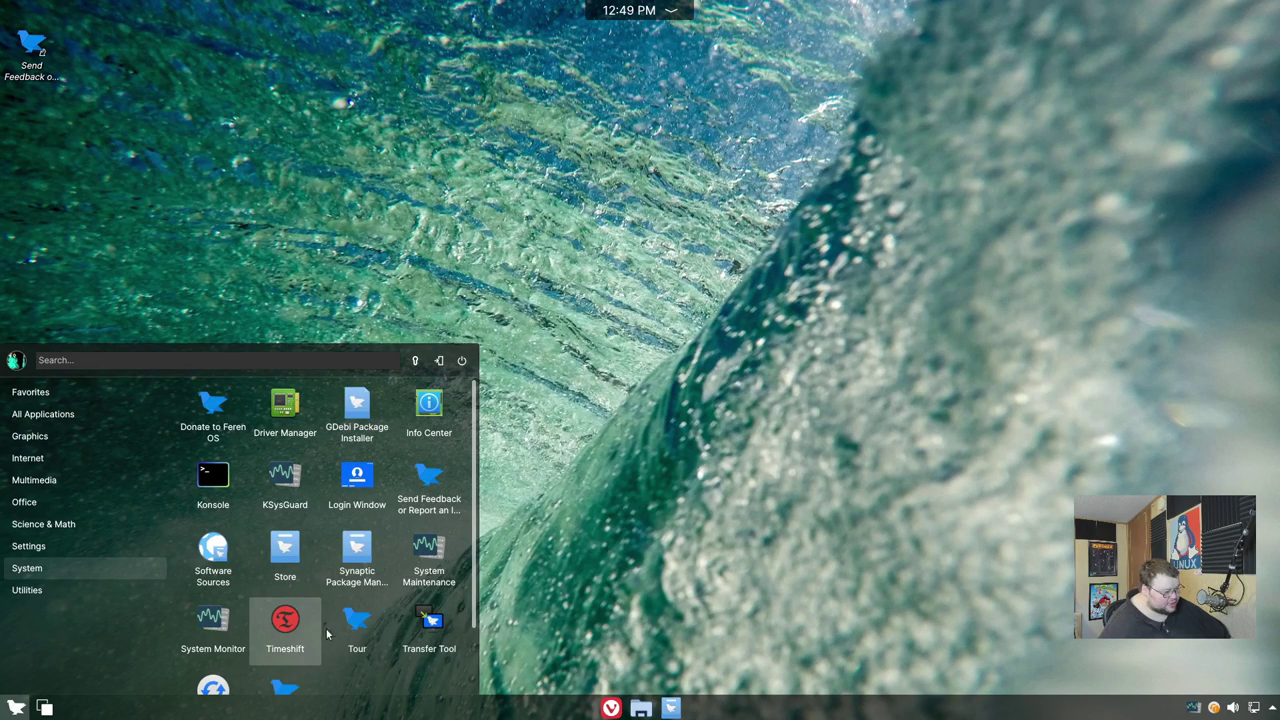
- Scroll down the launcher's System category and launch Welcome Screen
scroll(354, 640, down, 1)
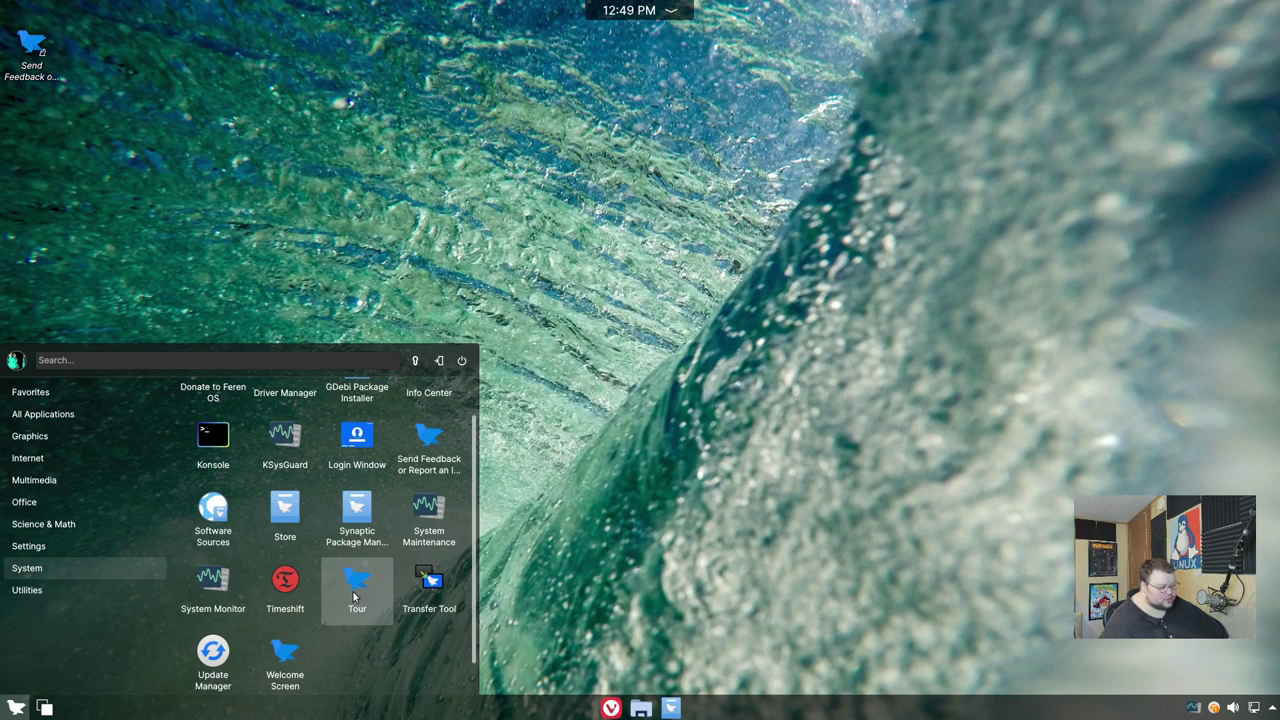
scroll(350, 600, down, 1)
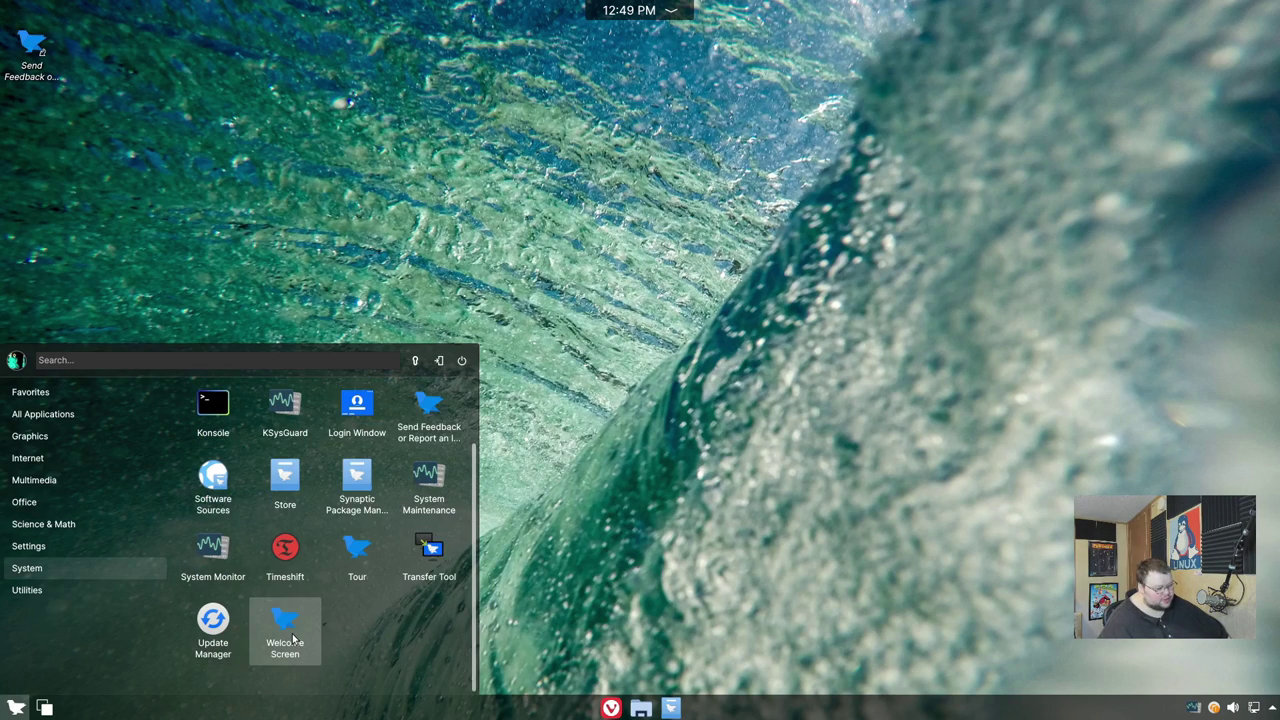
click(290, 628)
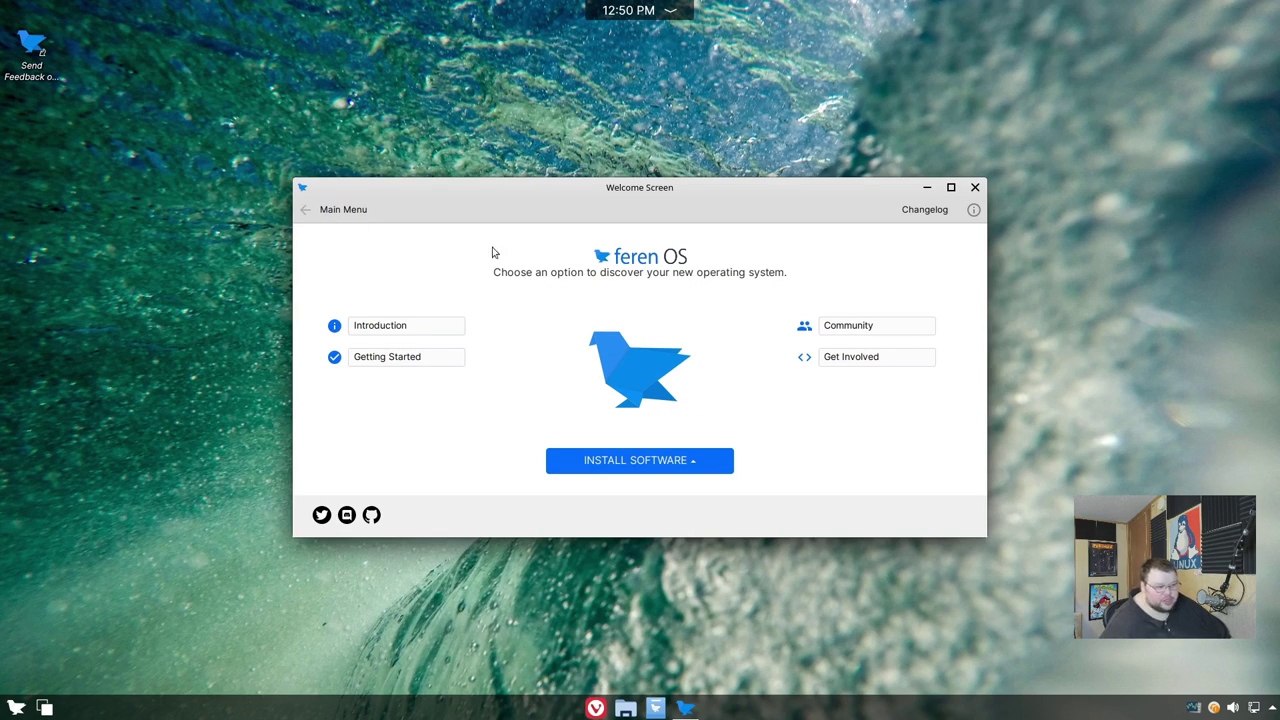
- Close the Welcome Screen, launch System Settings from the launcher's Settings menu, and reposition its window
key(alt+F4)
click(16, 708)
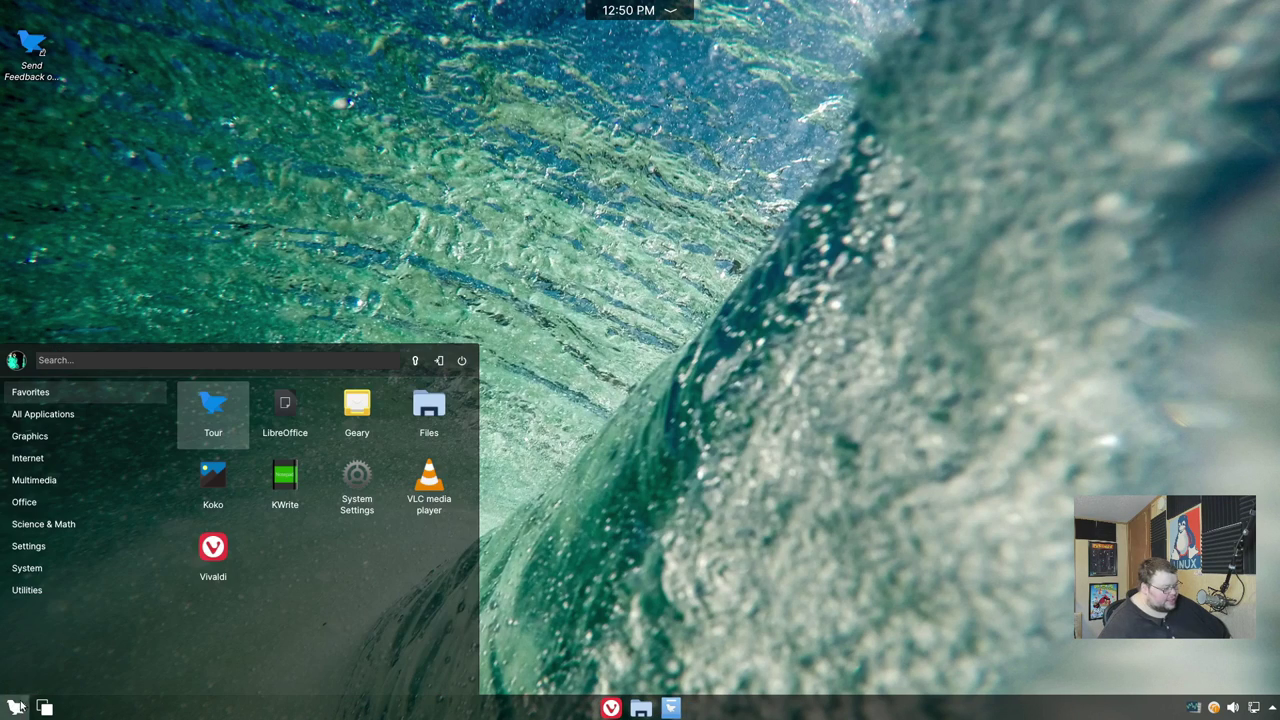
mouse_move(43, 572)
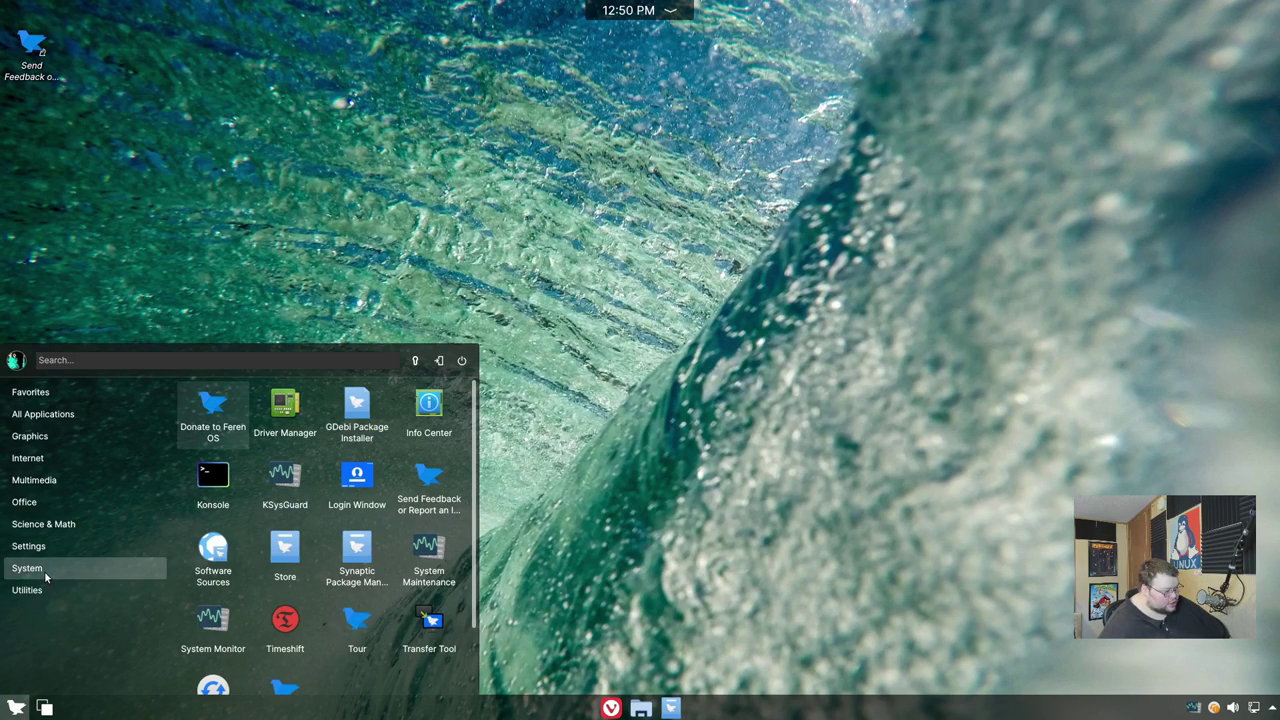
mouse_move(52, 545)
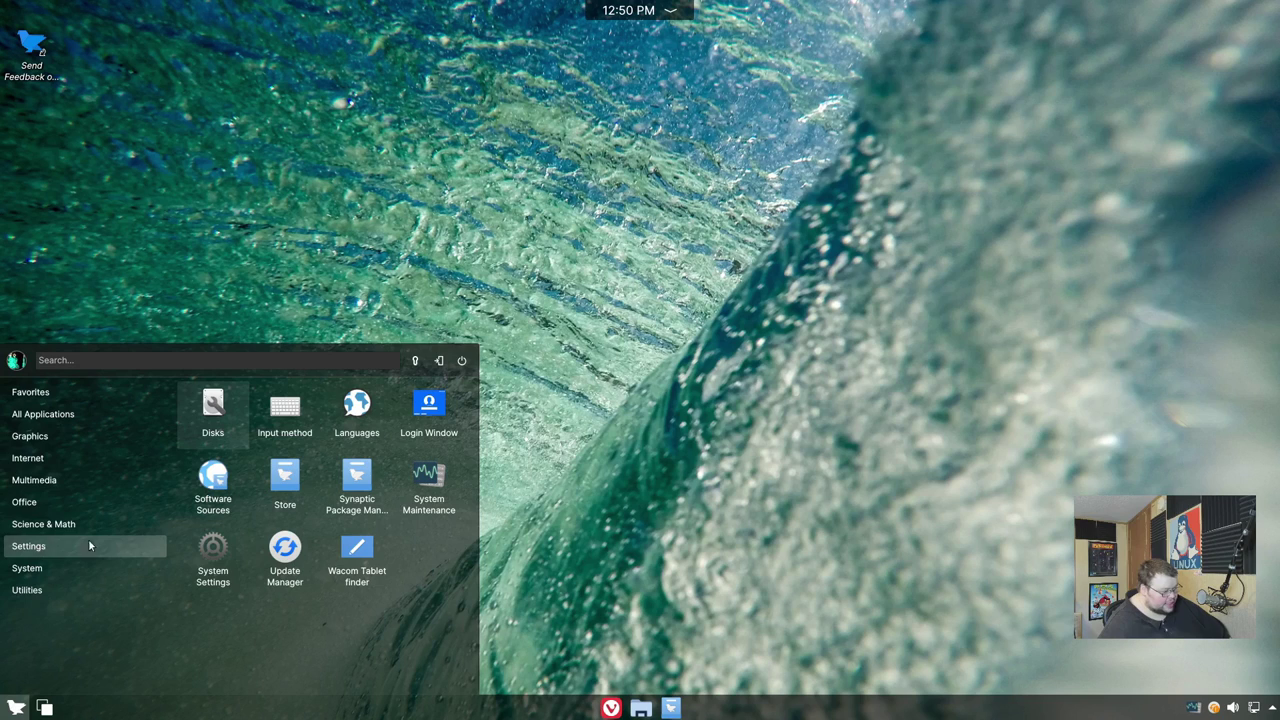
click(226, 553)
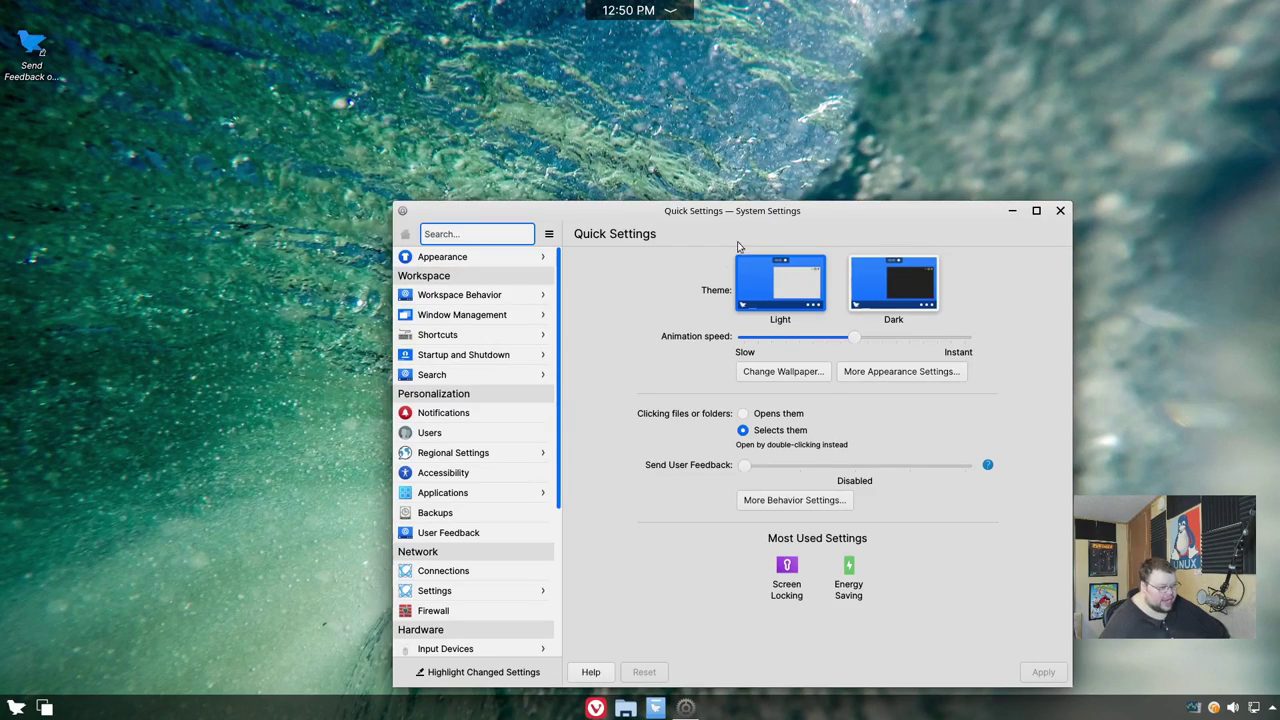
drag(787, 214, 646, 84)
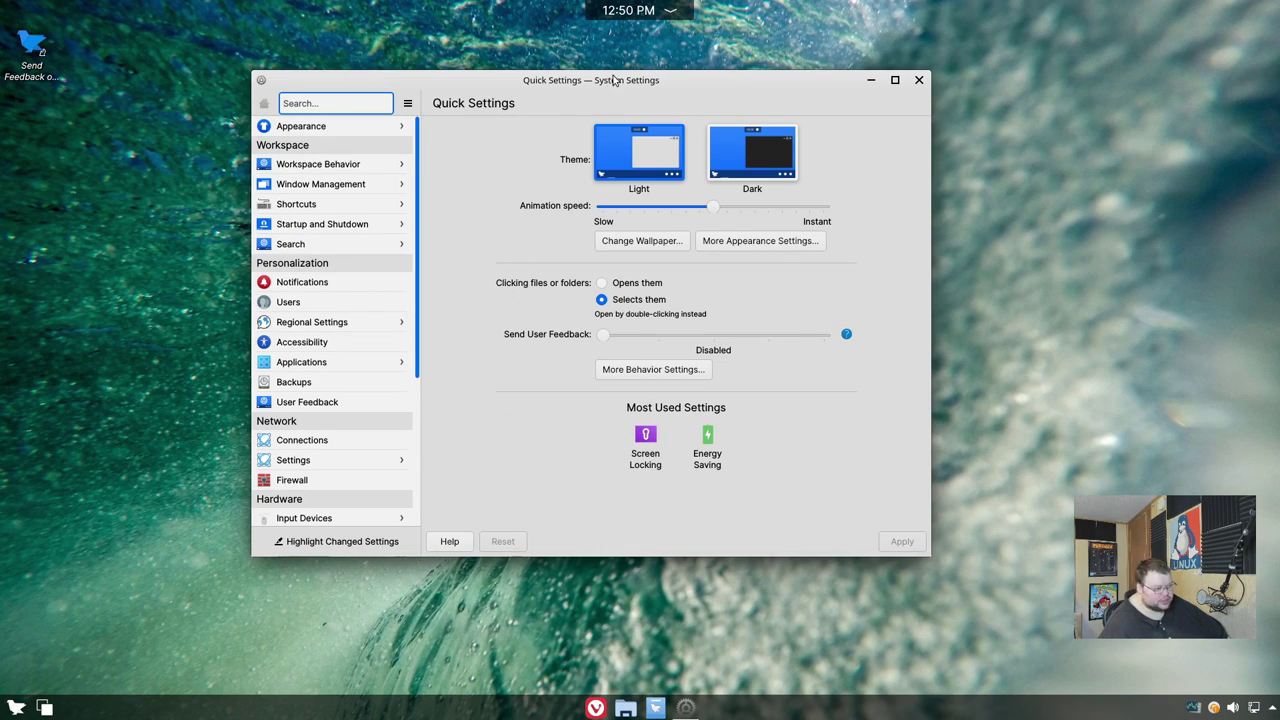
drag(614, 80, 648, 92)
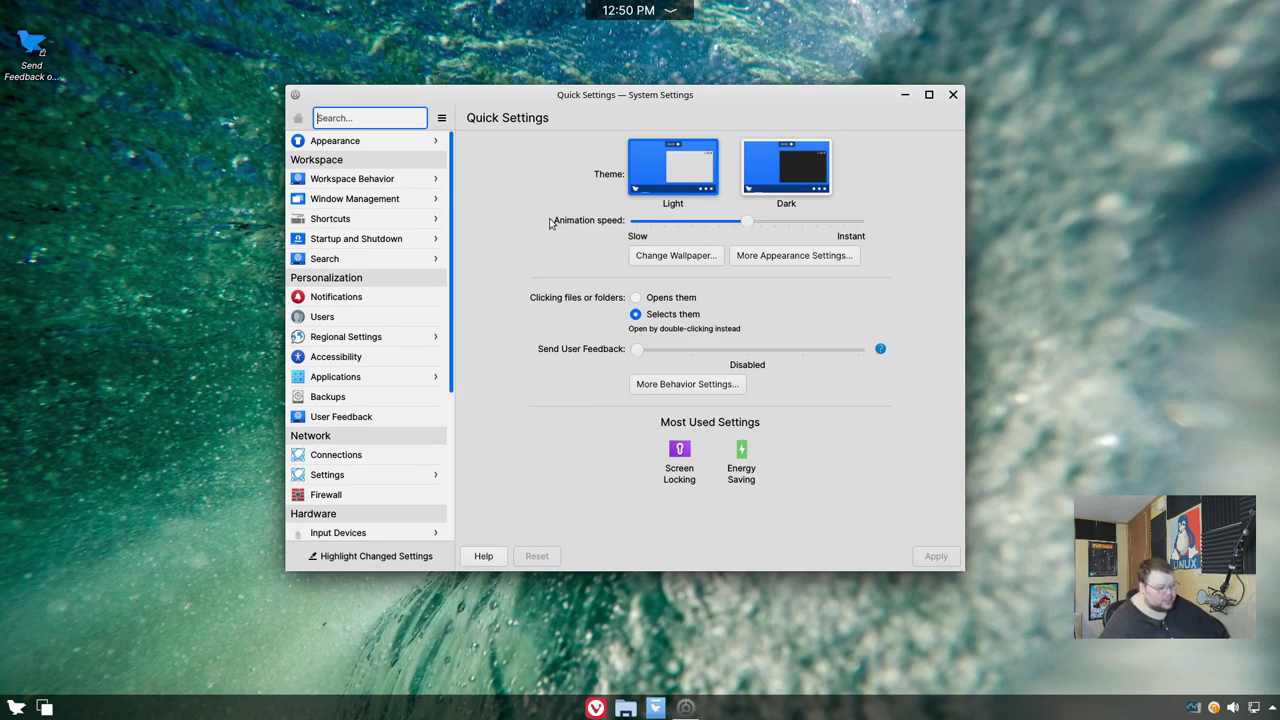
- Close System Settings, then show and hide the calendar and notifications panels from the top clock
click(954, 95)
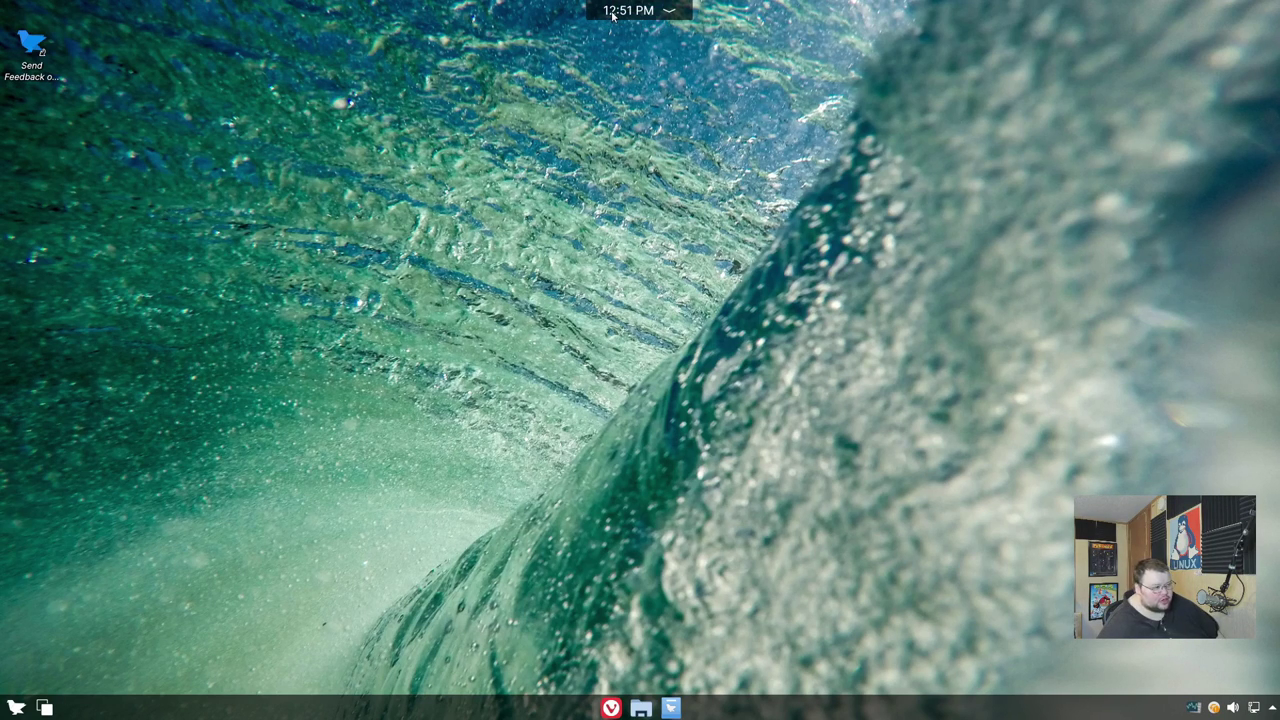
click(628, 11)
click(613, 12)
click(670, 12)
click(670, 12)
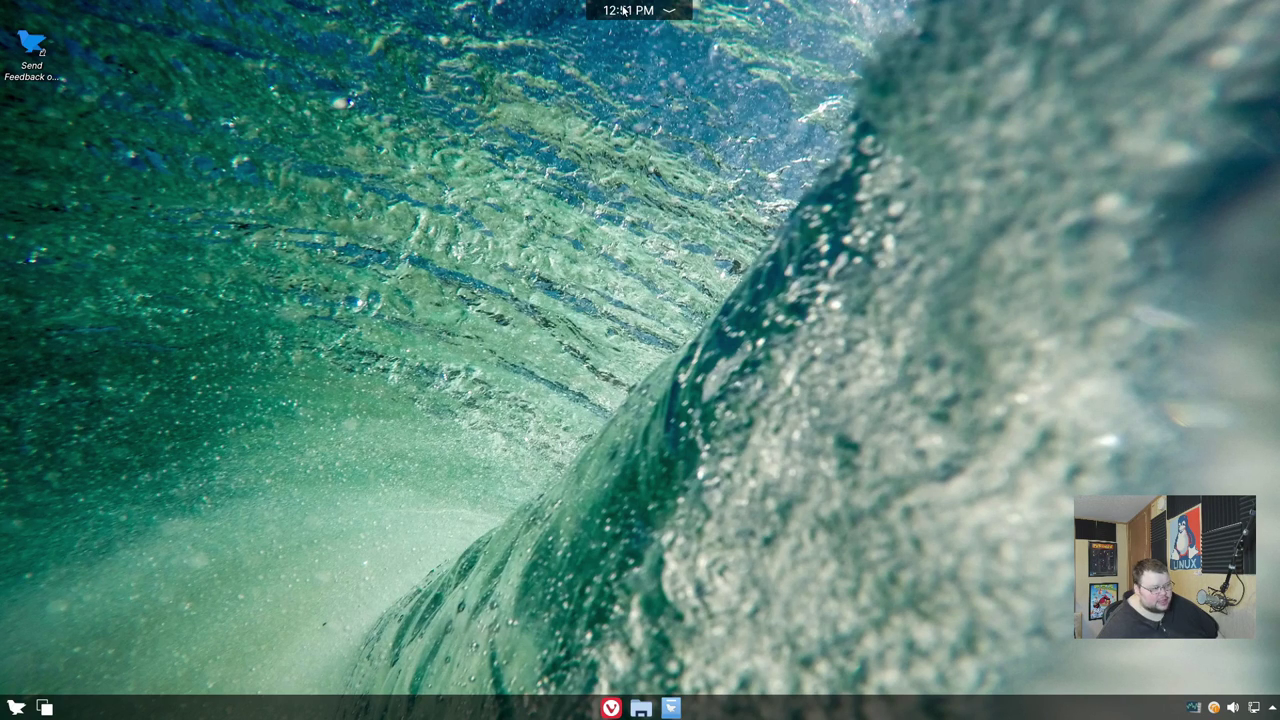
click(628, 11)
click(628, 11)
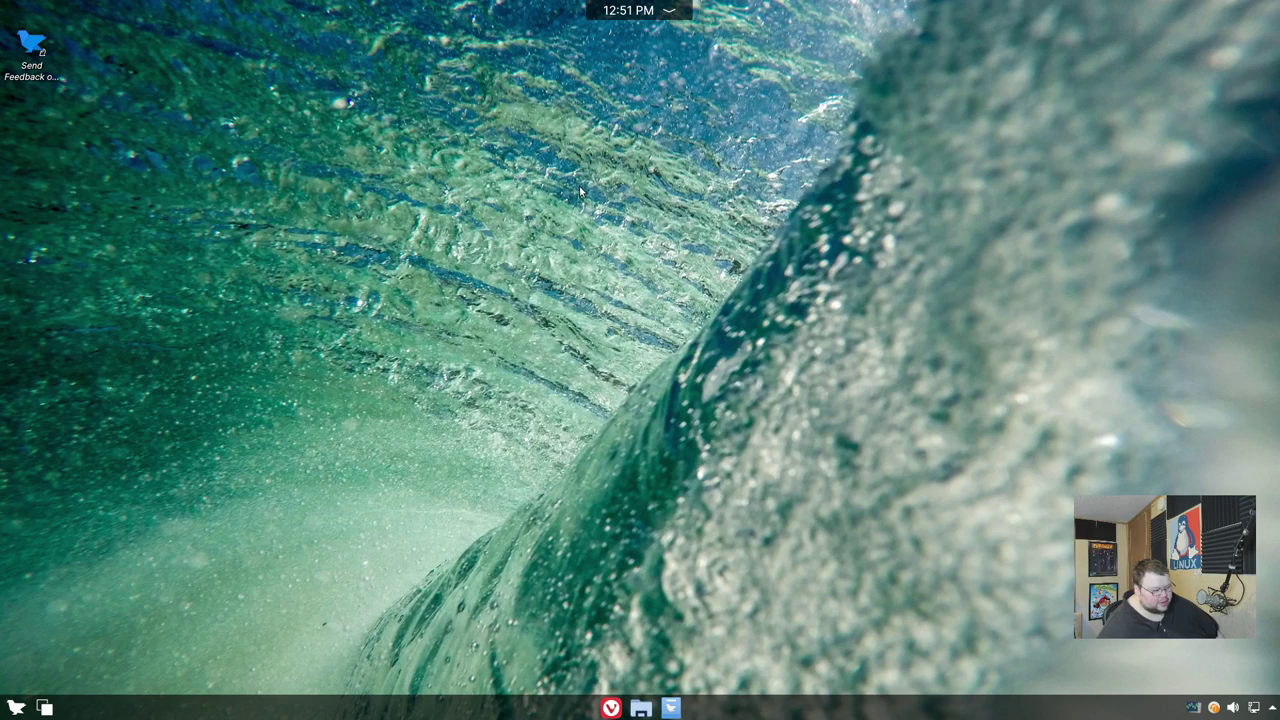